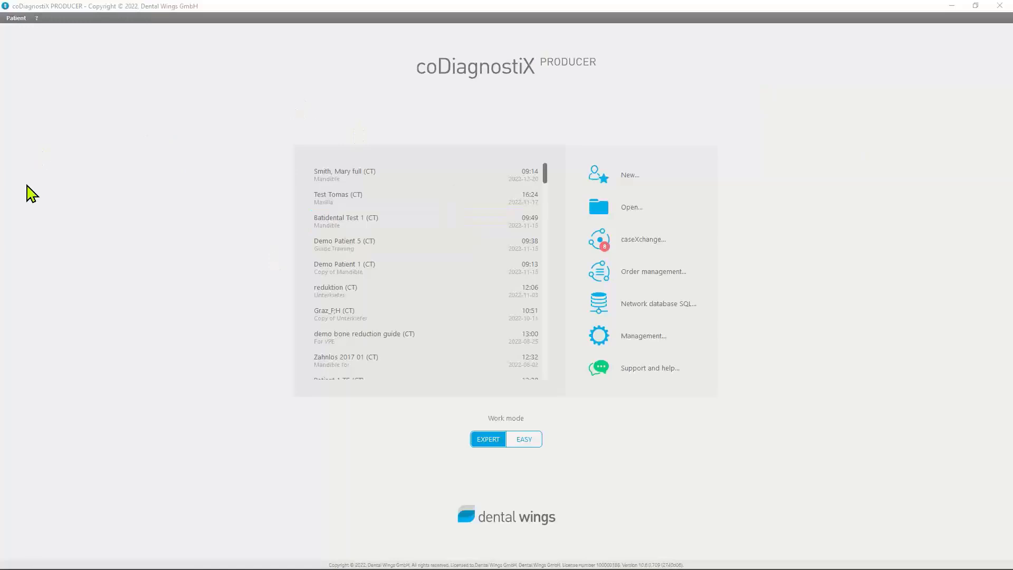
# Open the patient database for deleting patients or datasets, and close it without deleting anything
pyautogui.click(17, 18)
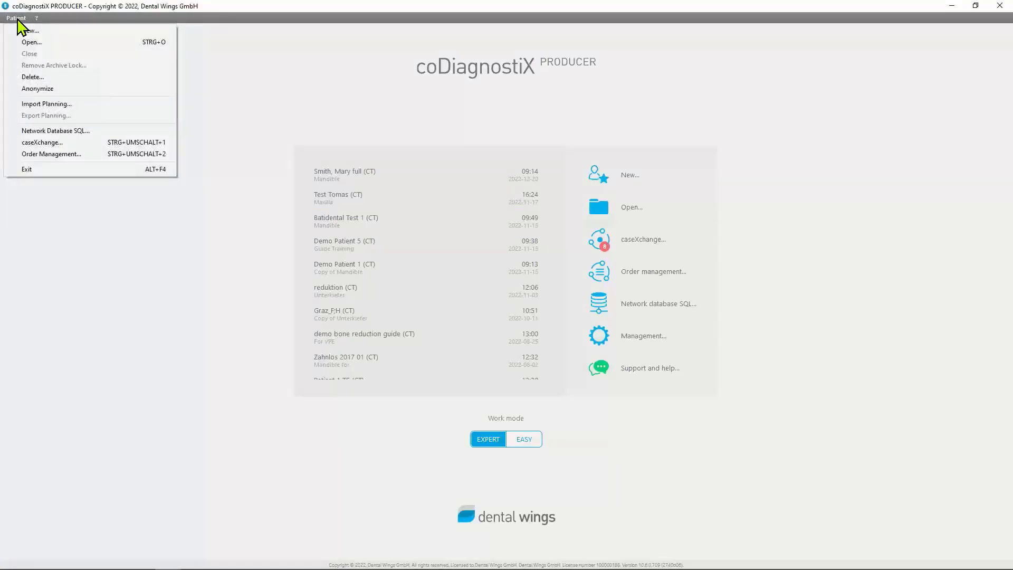
pyautogui.click(53, 79)
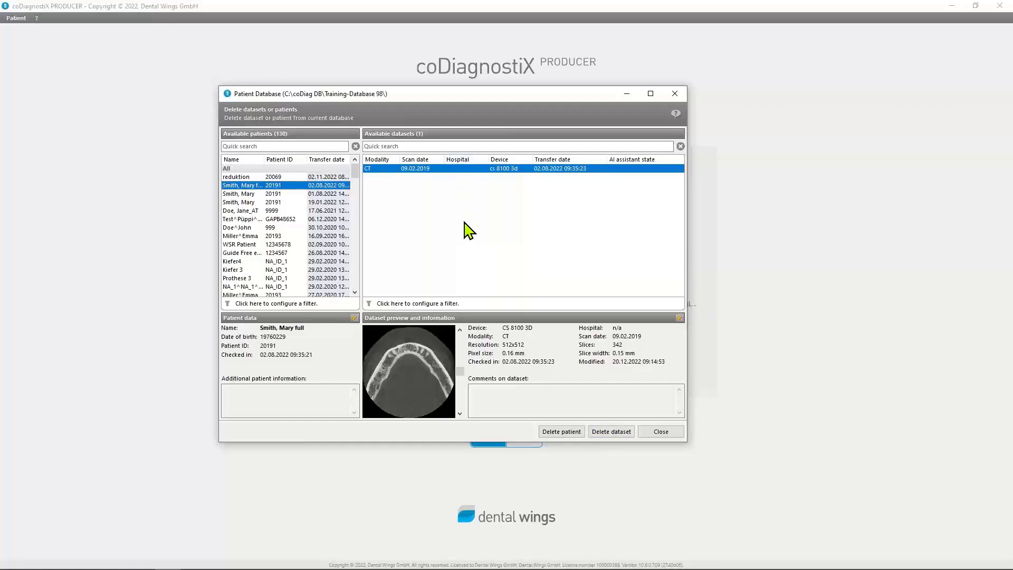
pyautogui.click(660, 432)
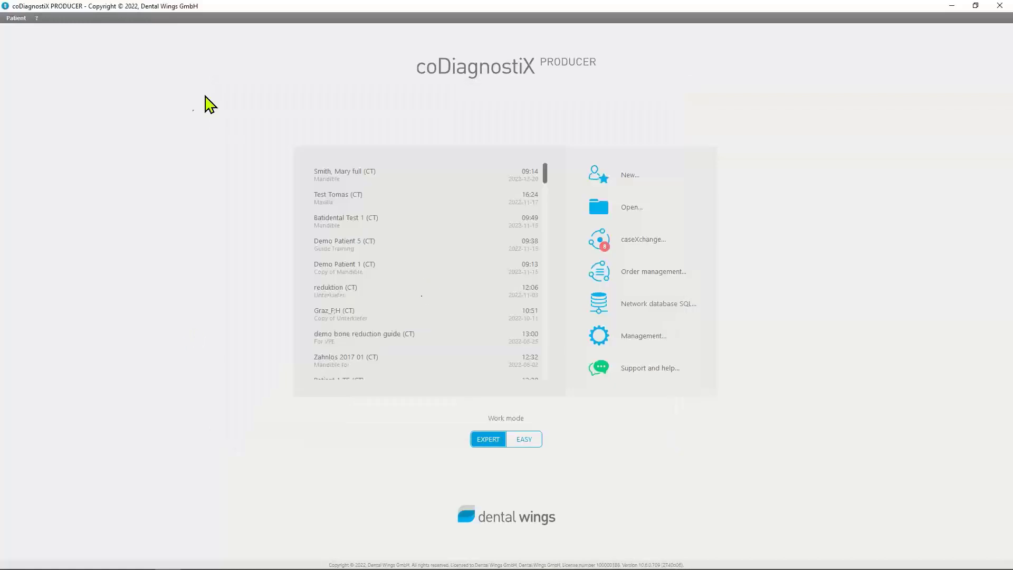
# Review the available application languages in the maximized management window, keep English, and close management
pyautogui.click(643, 339)
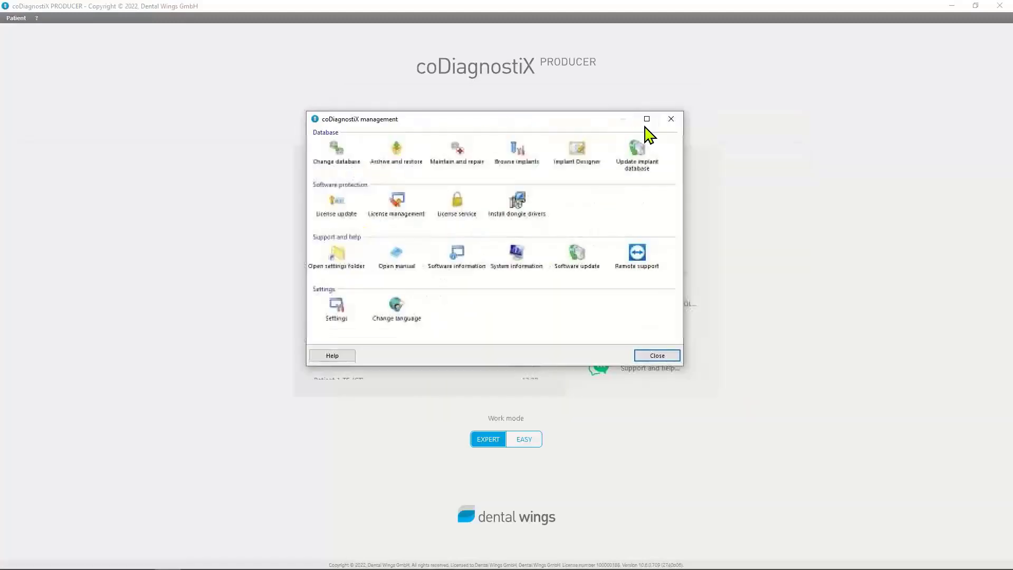
pyautogui.click(645, 117)
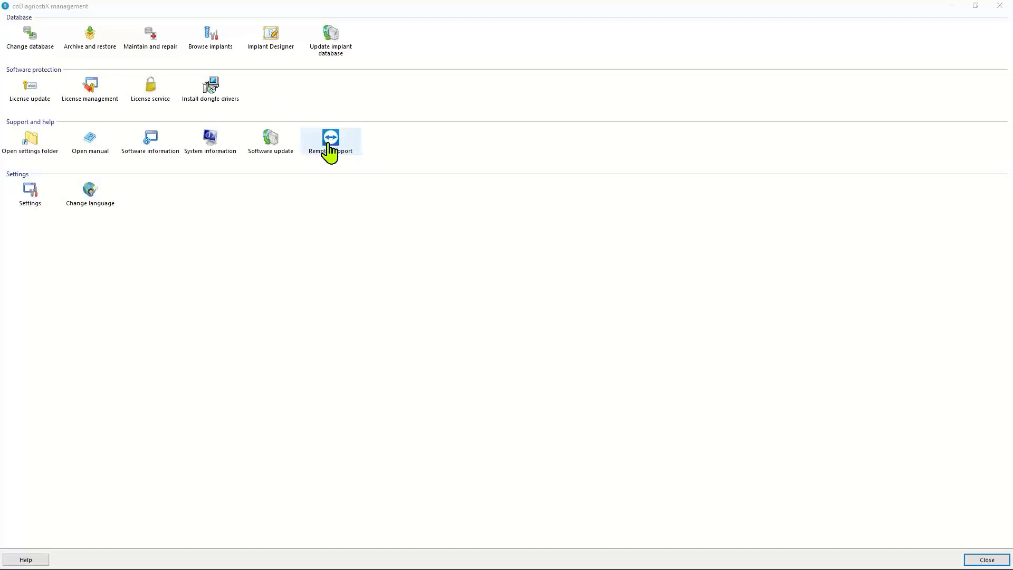
pyautogui.click(90, 203)
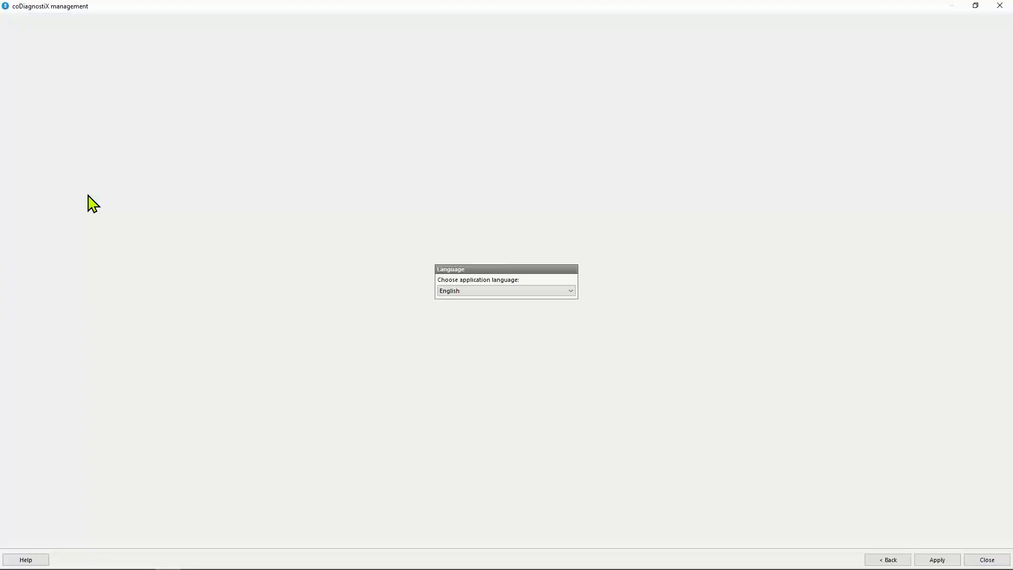
pyautogui.click(571, 290)
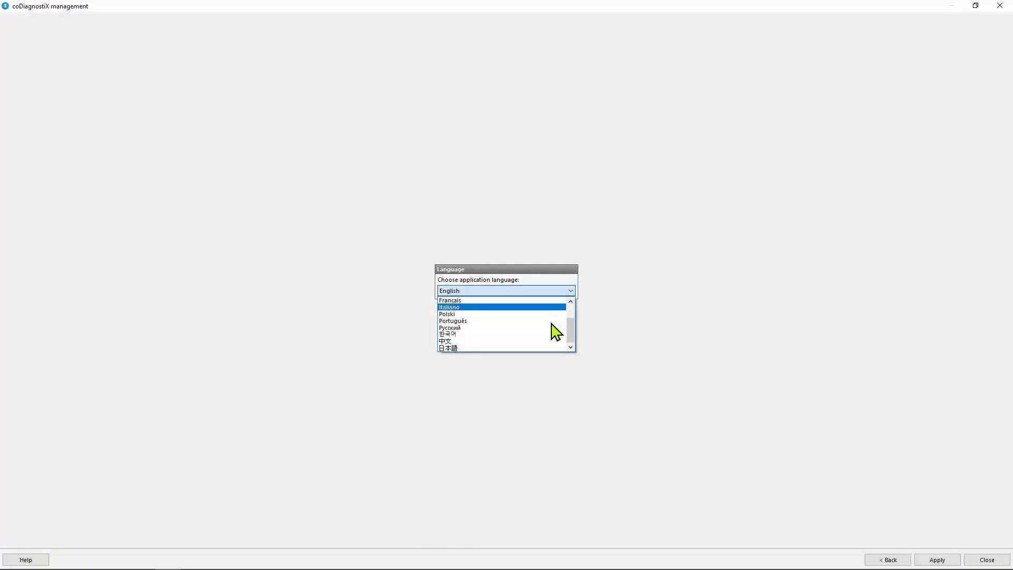
pyautogui.scroll(1, 458, 314)
pyautogui.scroll(1, 459, 320)
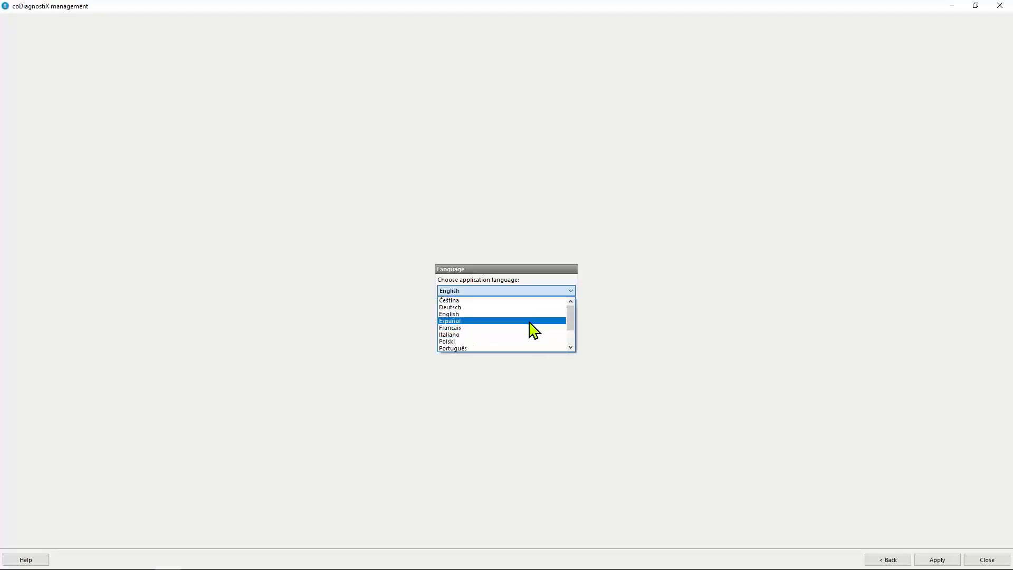
pyautogui.click(484, 314)
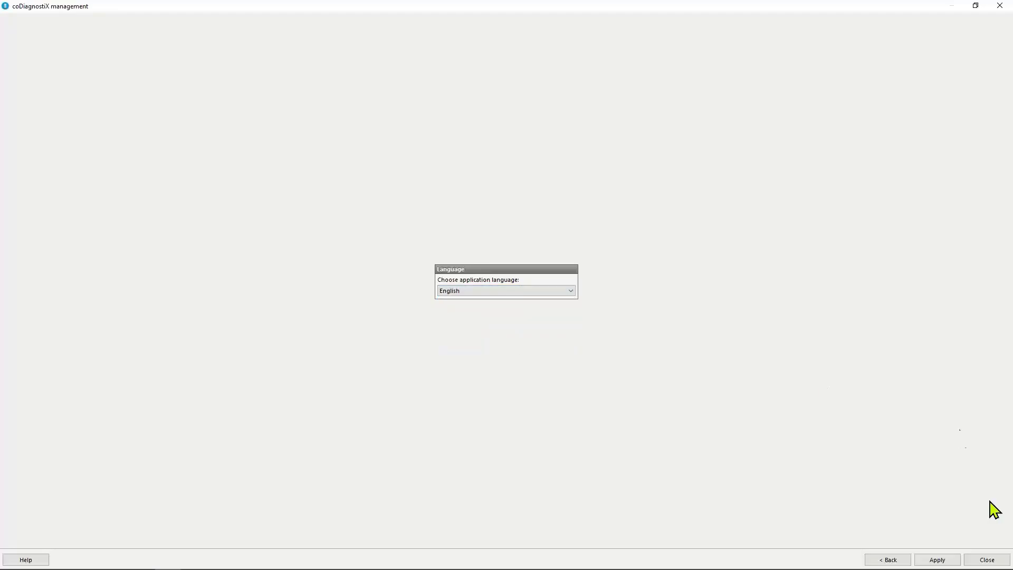
pyautogui.click(984, 561)
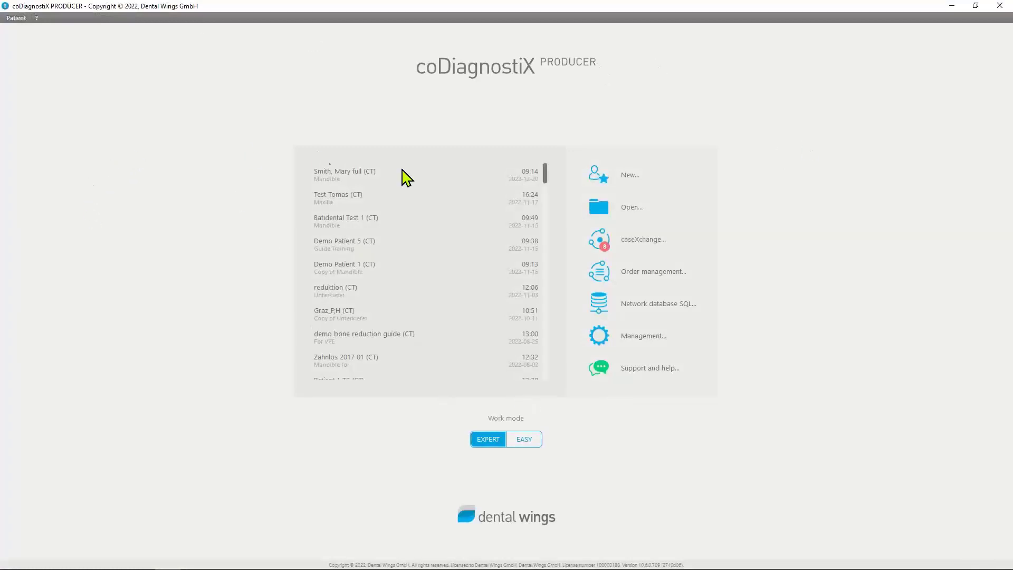
# Open the most recent patient case, the CT dataset with the Mandible plan, from the recent cases
pyautogui.click(359, 179)
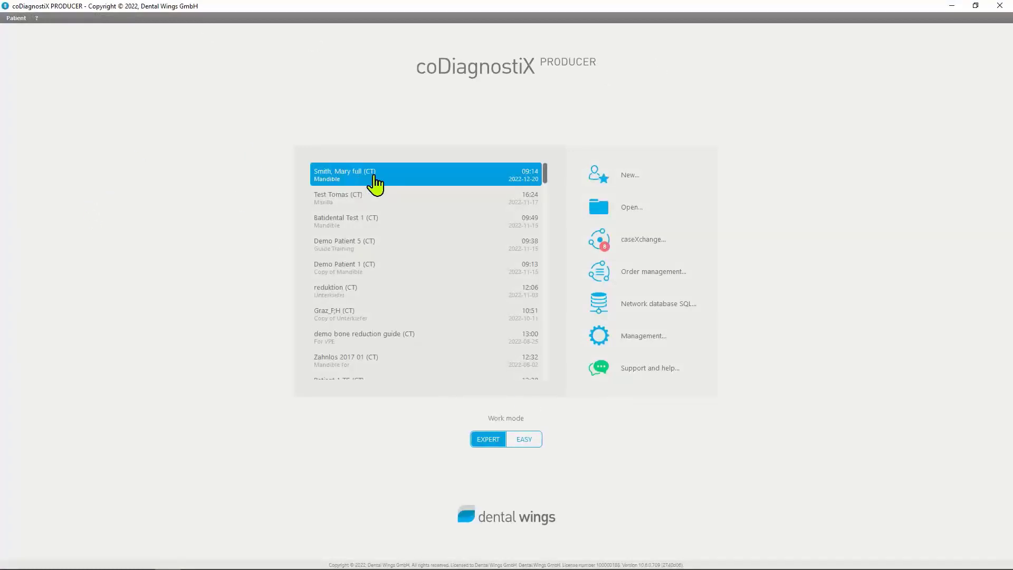
pyautogui.doubleClick(374, 178)
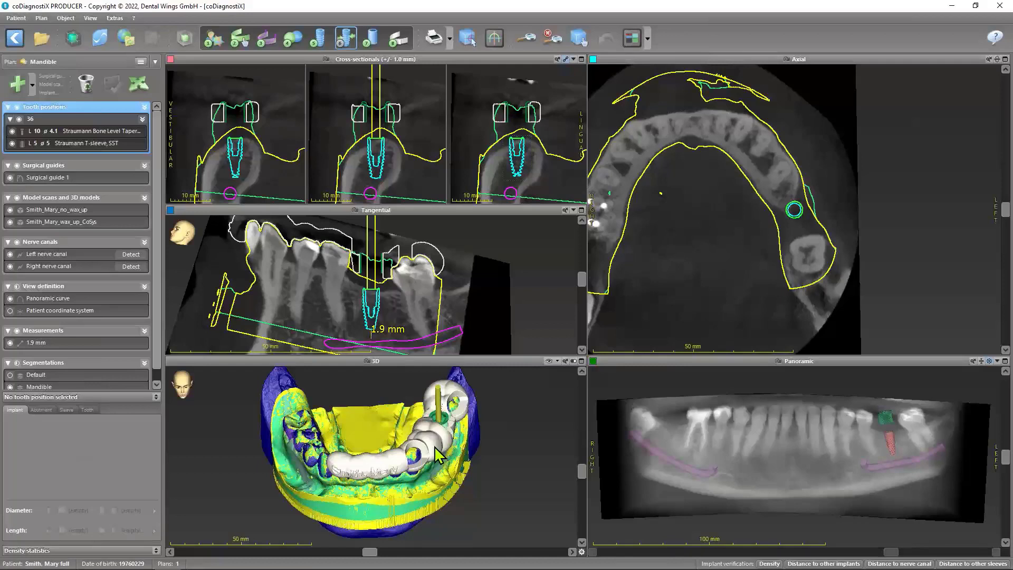
# Examine the overview of all program hotkeys and close it
pyautogui.moveTo(94, 541)
pyautogui.click(134, 18)
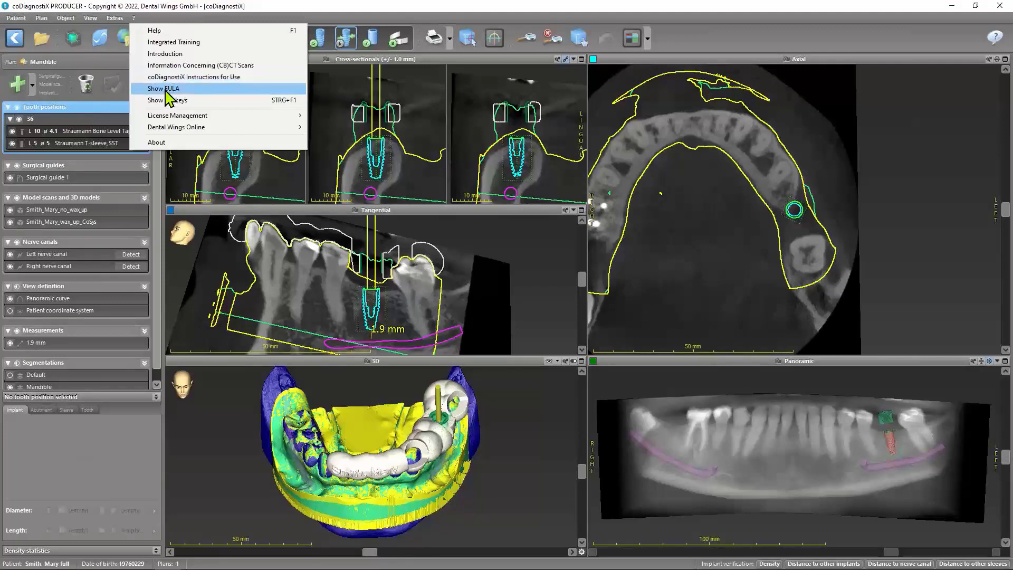
pyautogui.click(199, 101)
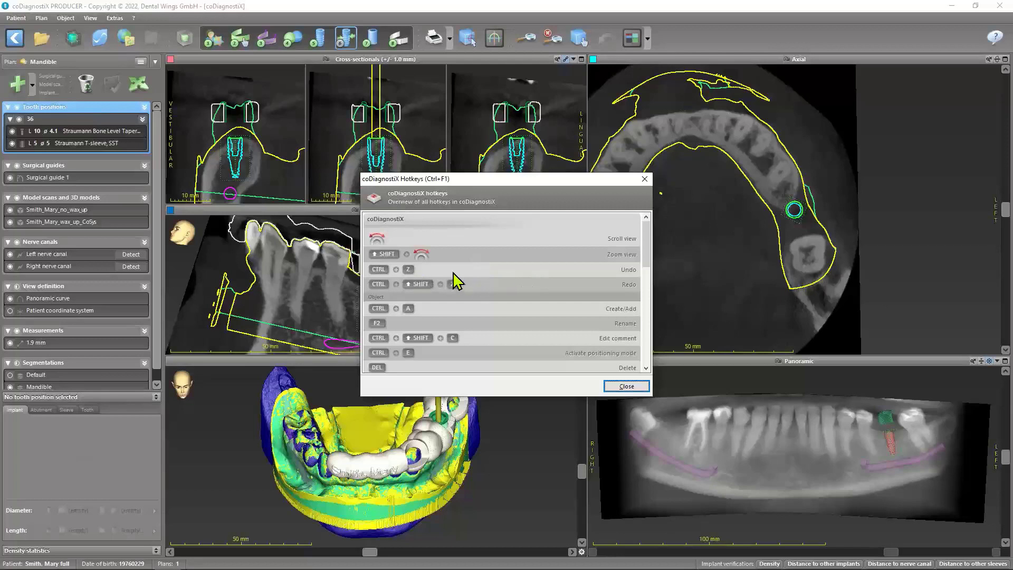
pyautogui.moveTo(644, 254)
pyautogui.mouseDown()
pyautogui.moveTo(629, 370)
pyautogui.moveTo(657, 328)
pyautogui.moveTo(658, 255)
pyautogui.mouseUp()
pyautogui.click(644, 179)
# Look over the license management and Dental Wings Online options, and view and close the program's About information
pyautogui.click(134, 18)
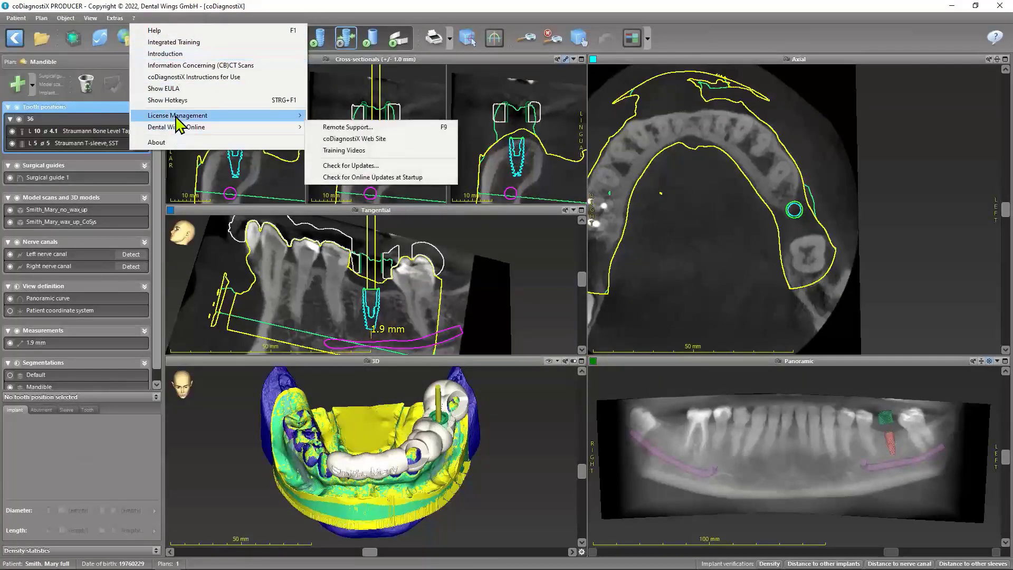
pyautogui.moveTo(177, 121)
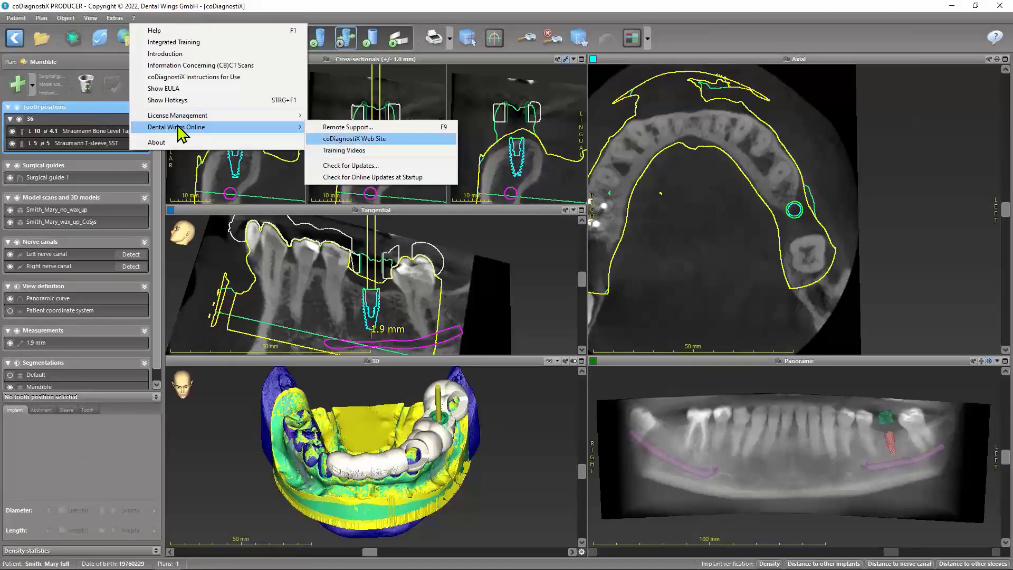
pyautogui.click(179, 145)
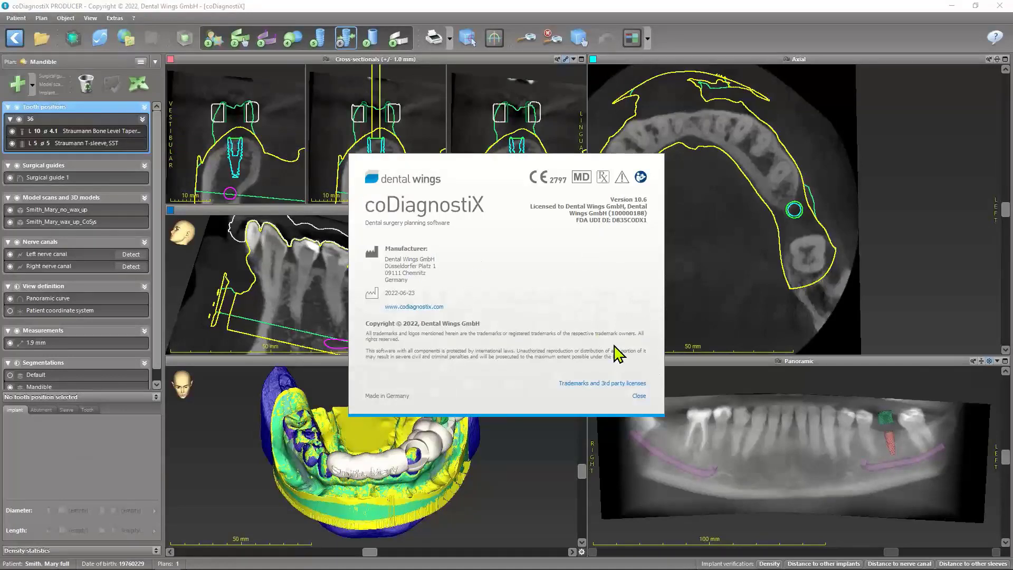
pyautogui.click(638, 396)
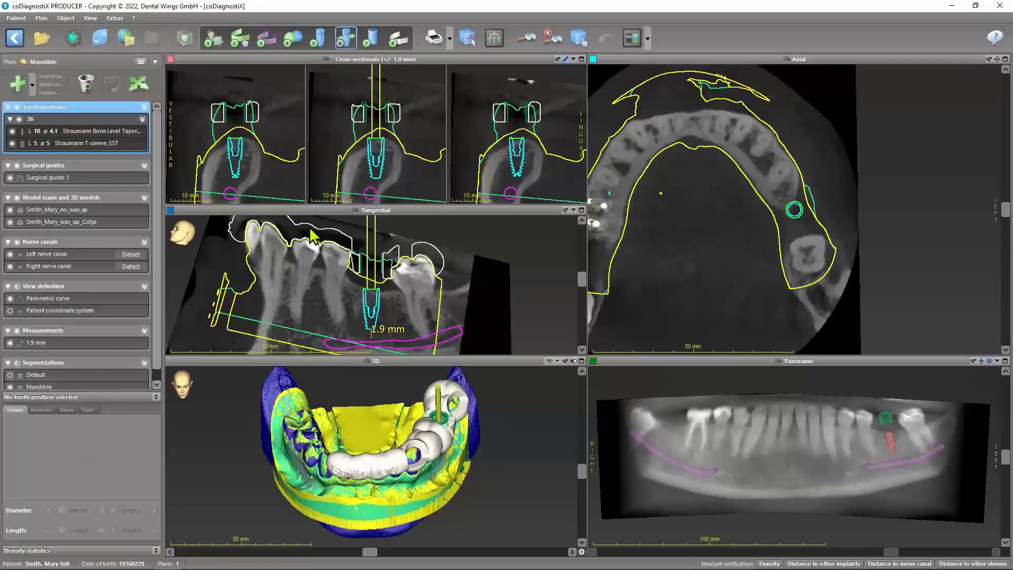
# Review the screenshot setup's file name, storage location and image format options, and cancel without changes
pyautogui.click(115, 18)
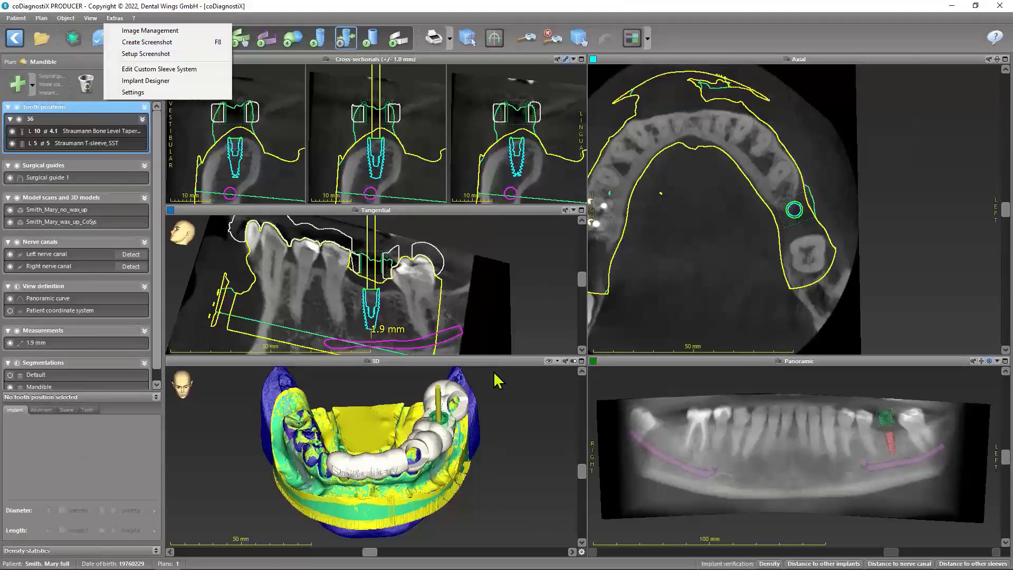
pyautogui.click(464, 59)
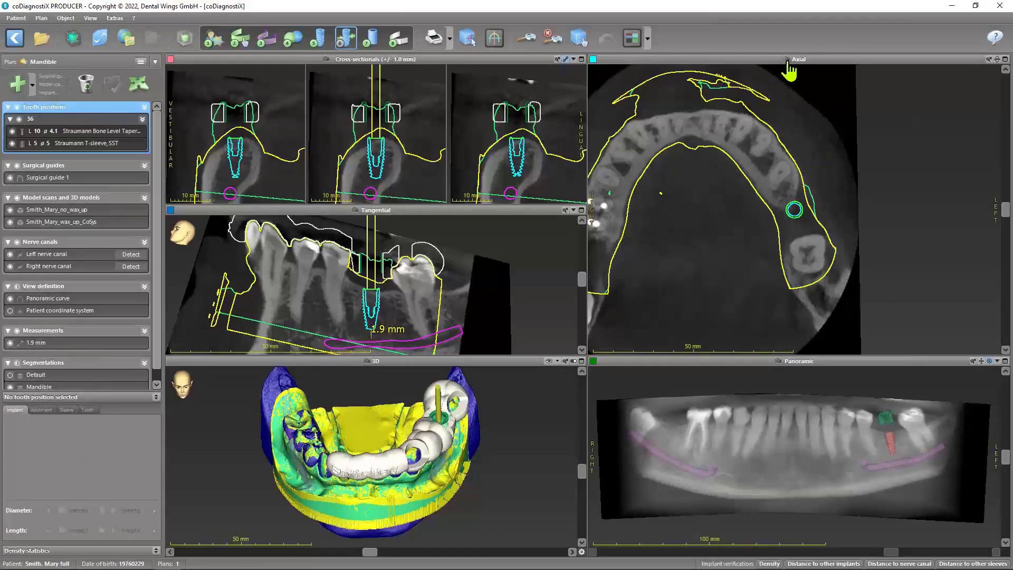
pyautogui.click(114, 18)
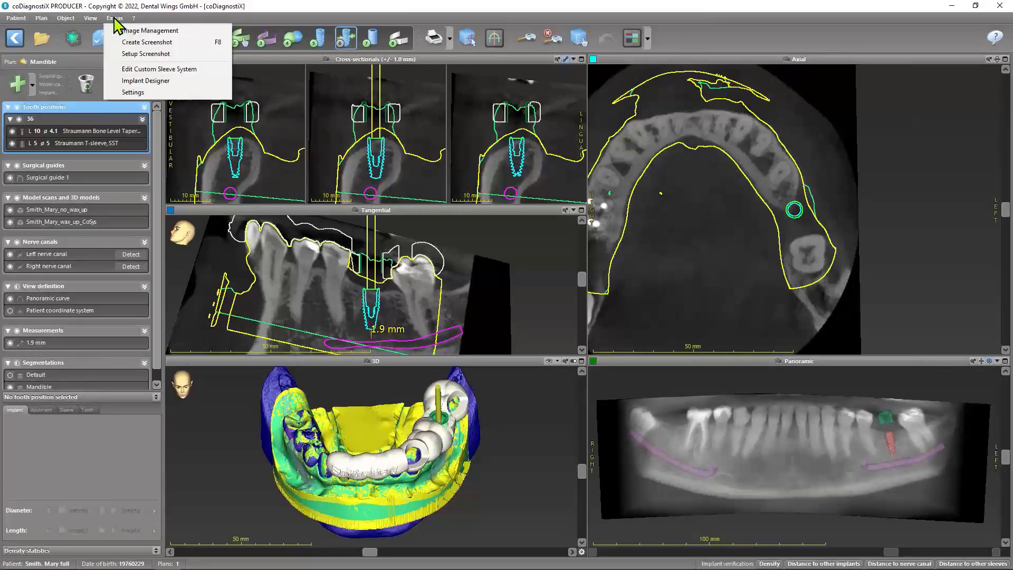
pyautogui.click(133, 55)
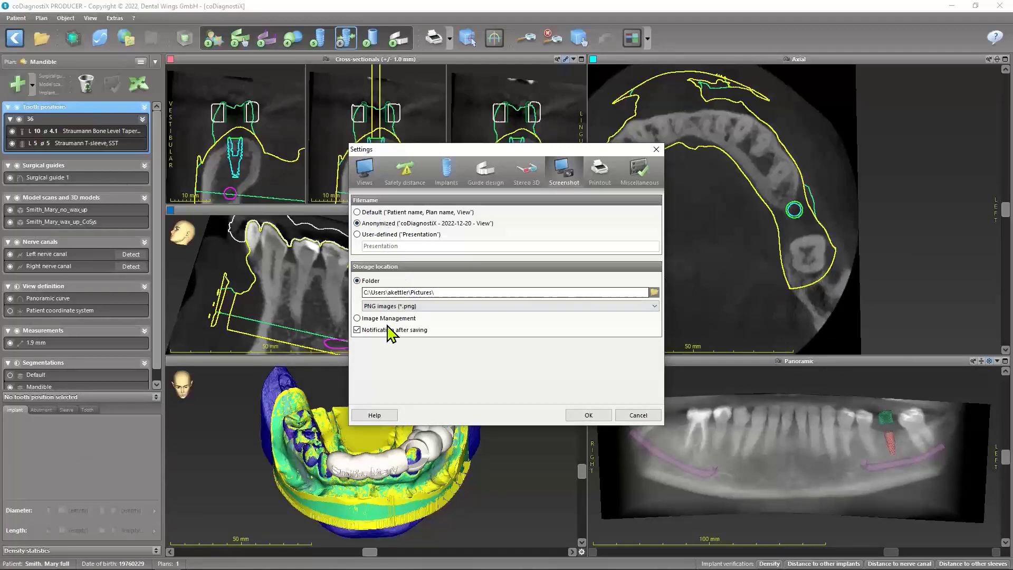
pyautogui.click(453, 307)
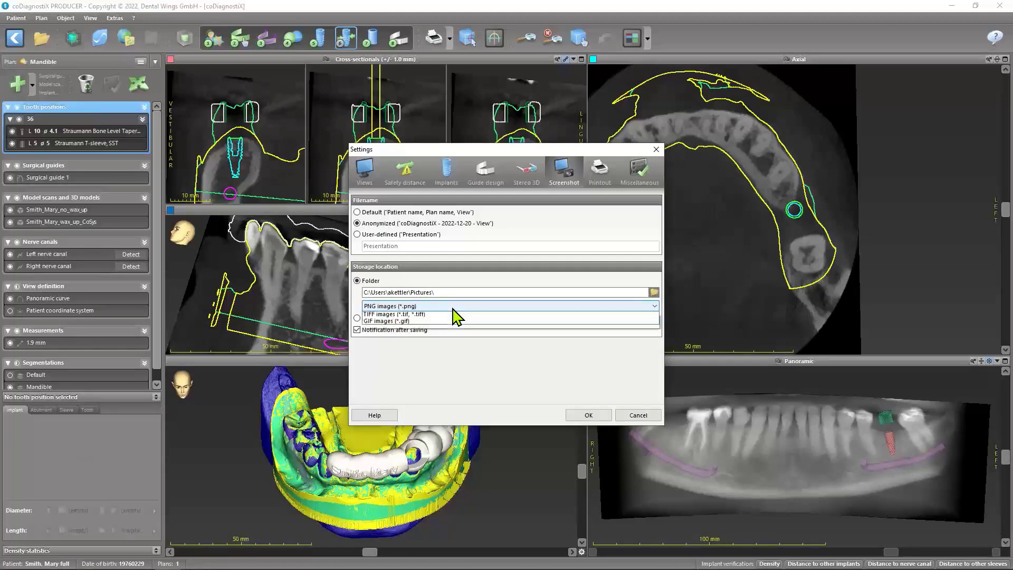
pyautogui.click(453, 308)
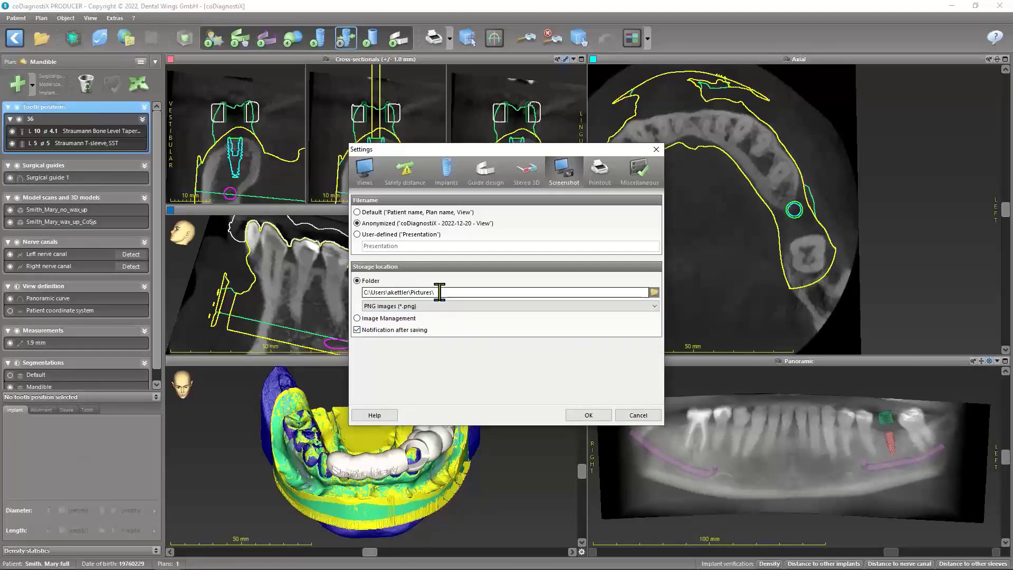
pyautogui.click(638, 415)
# Set the orientation indicator of the views to Deer in the general view settings and apply it
pyautogui.click(111, 18)
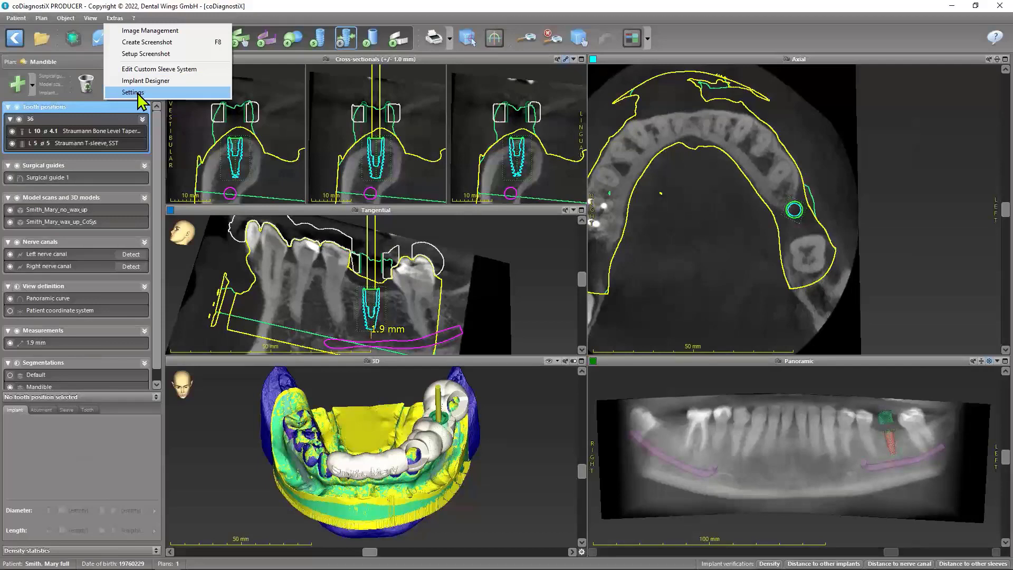
pyautogui.click(137, 93)
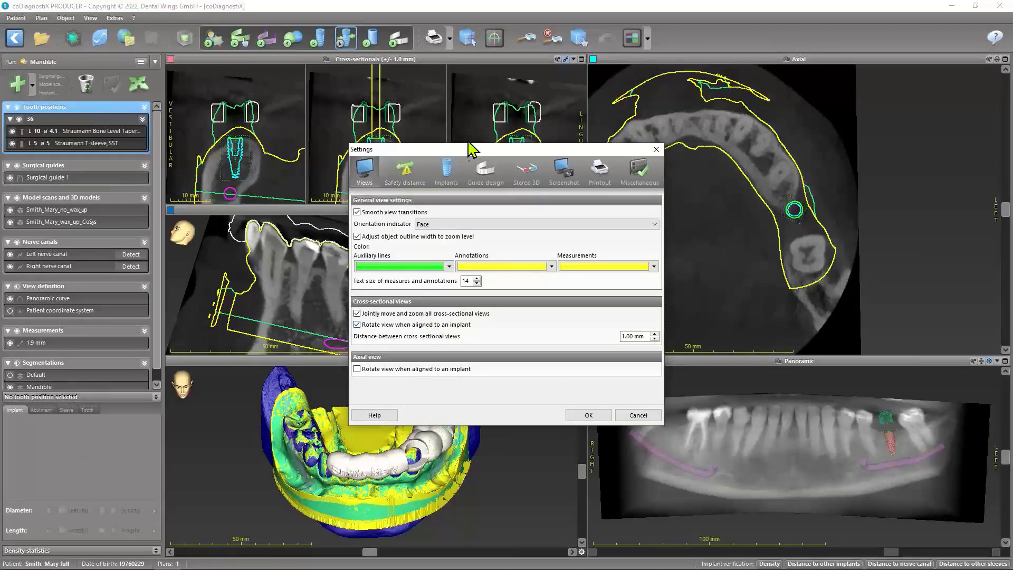
pyautogui.moveTo(472, 149); pyautogui.dragTo(548, 147)
pyautogui.moveTo(644, 104); pyautogui.dragTo(637, 86)
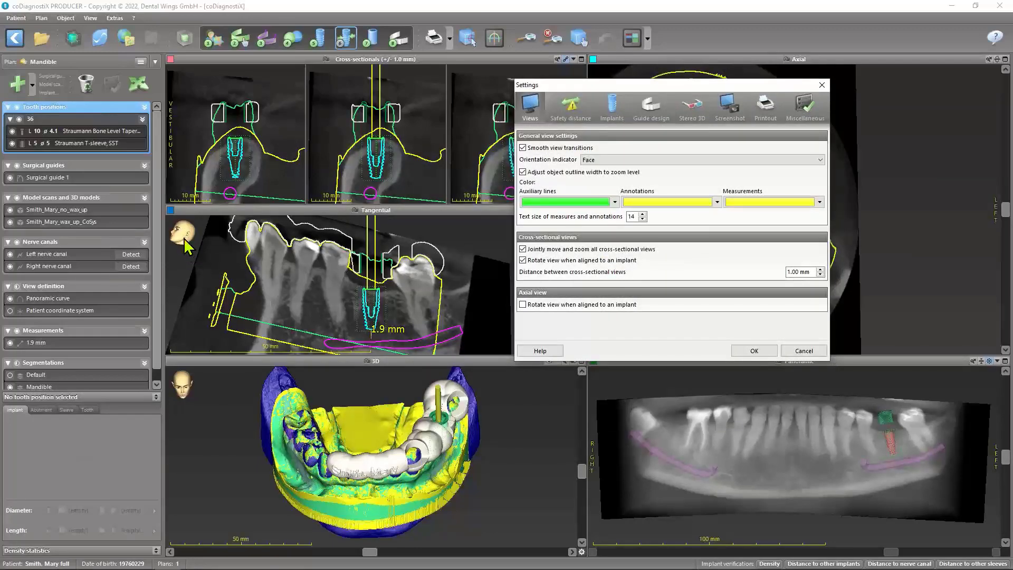
pyautogui.click(820, 159)
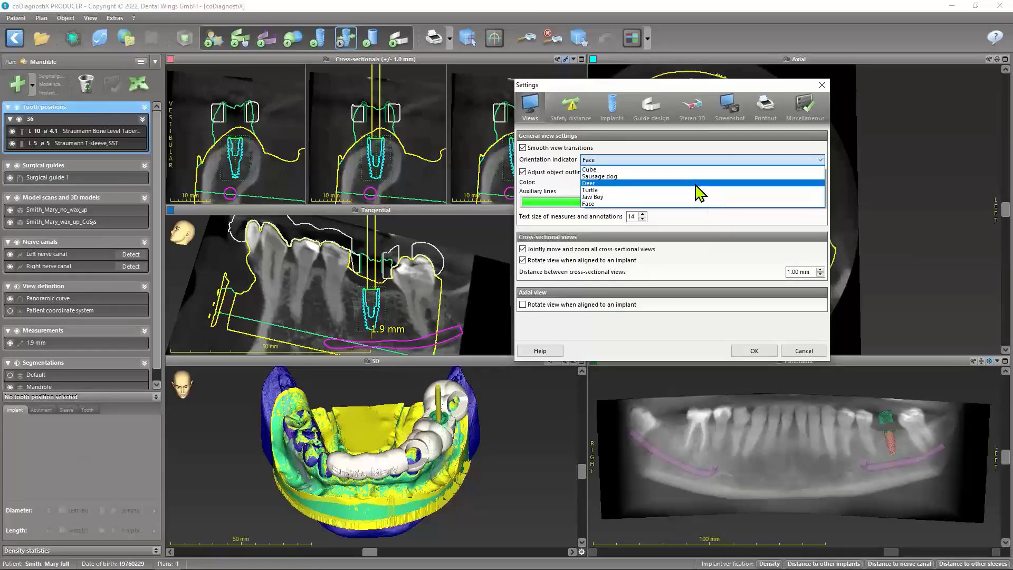
pyautogui.click(696, 185)
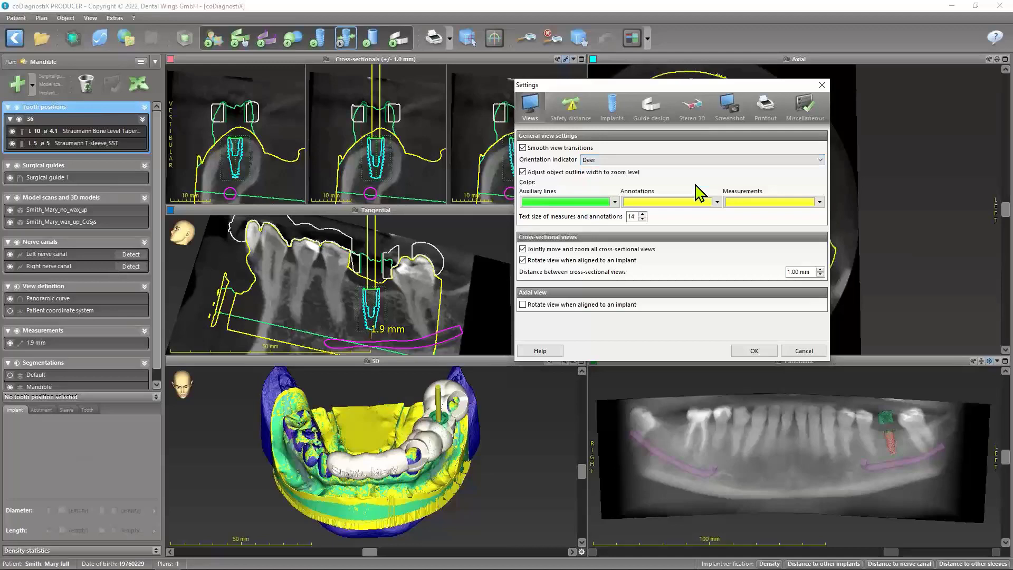
pyautogui.click(754, 350)
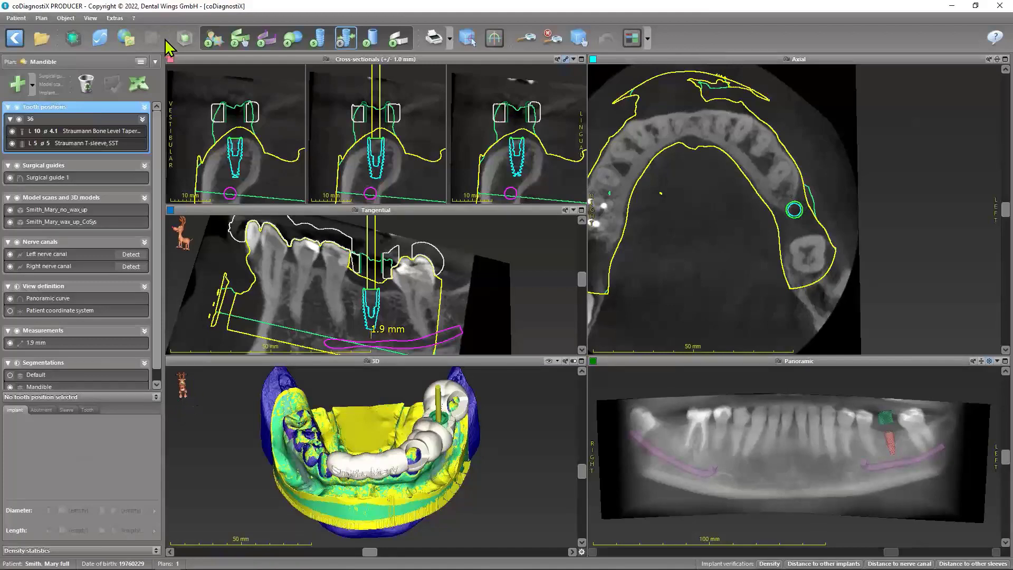
# Set the orientation indicator of the views back to Face and apply the settings
pyautogui.click(116, 18)
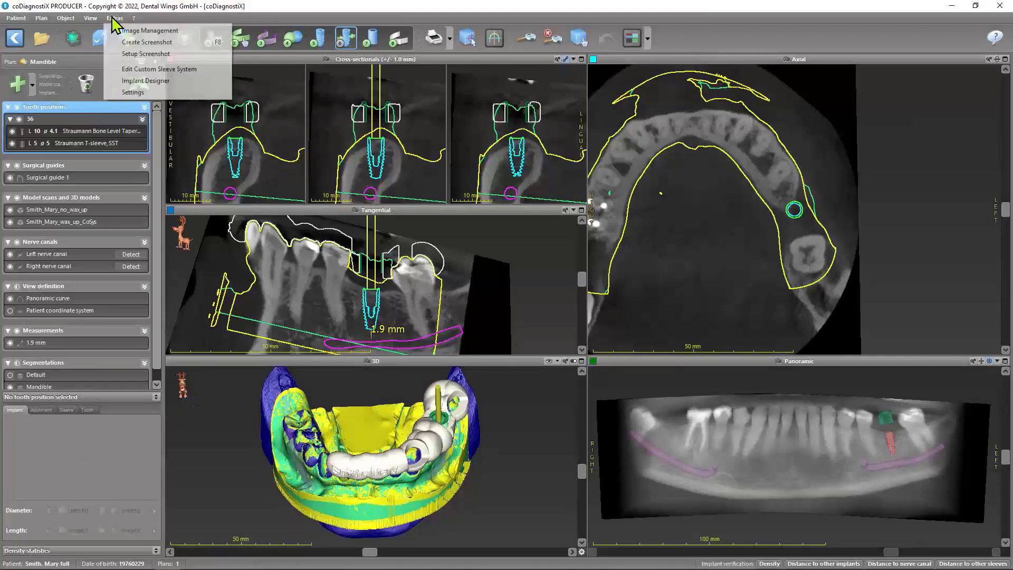
pyautogui.click(148, 94)
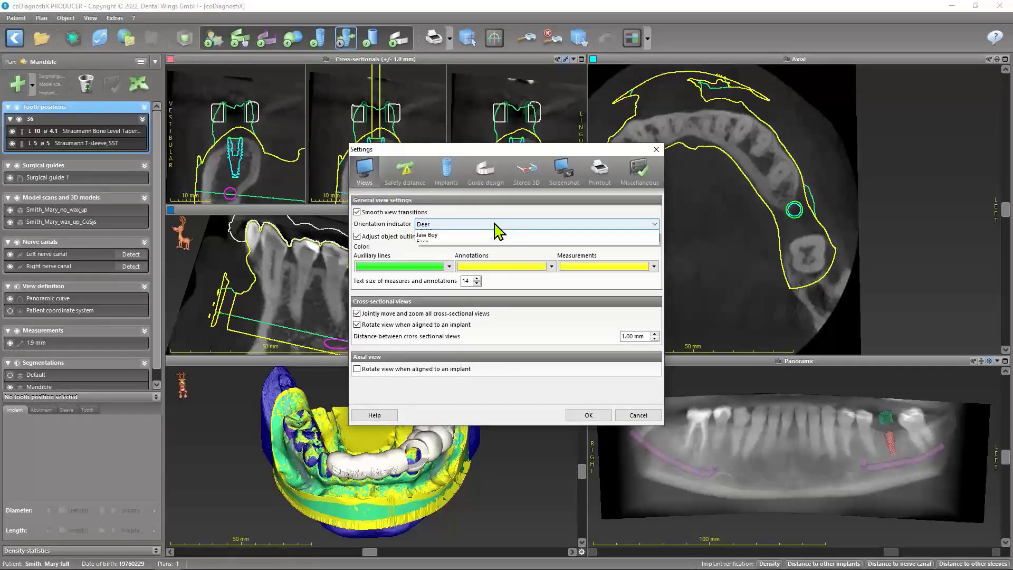
pyautogui.click(493, 226)
pyautogui.click(440, 268)
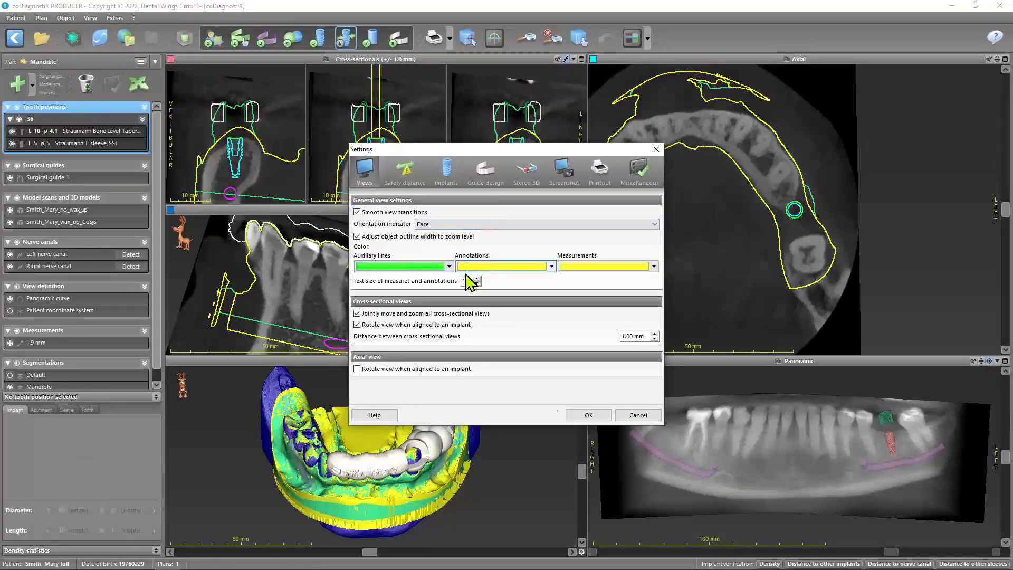
pyautogui.click(590, 414)
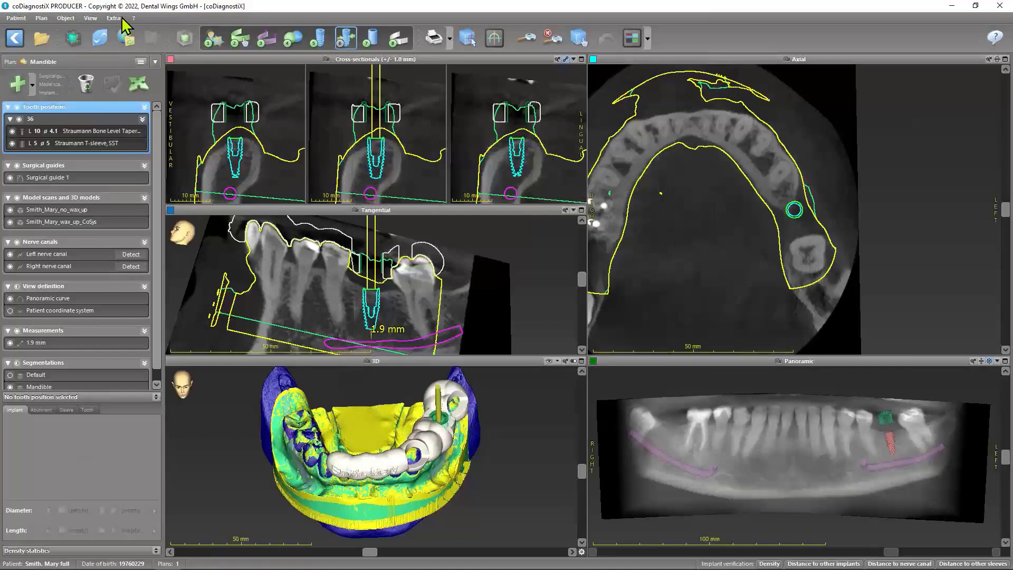
# Turn off adjusting the object outline width to the zoom level in the general view settings and apply it
pyautogui.click(118, 19)
pyautogui.click(141, 94)
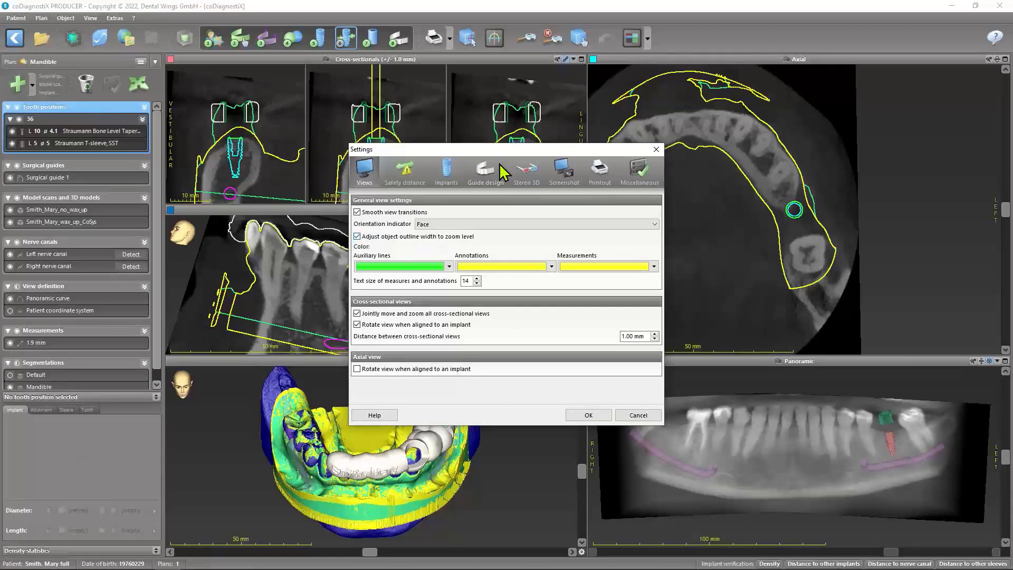
pyautogui.moveTo(506, 153); pyautogui.dragTo(672, 192)
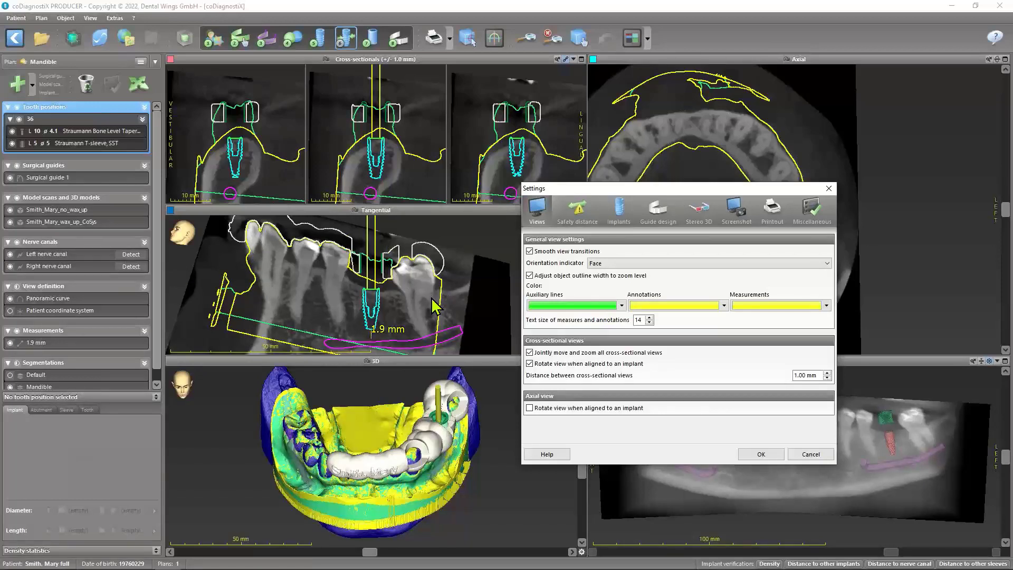
pyautogui.click(530, 276)
pyautogui.click(760, 455)
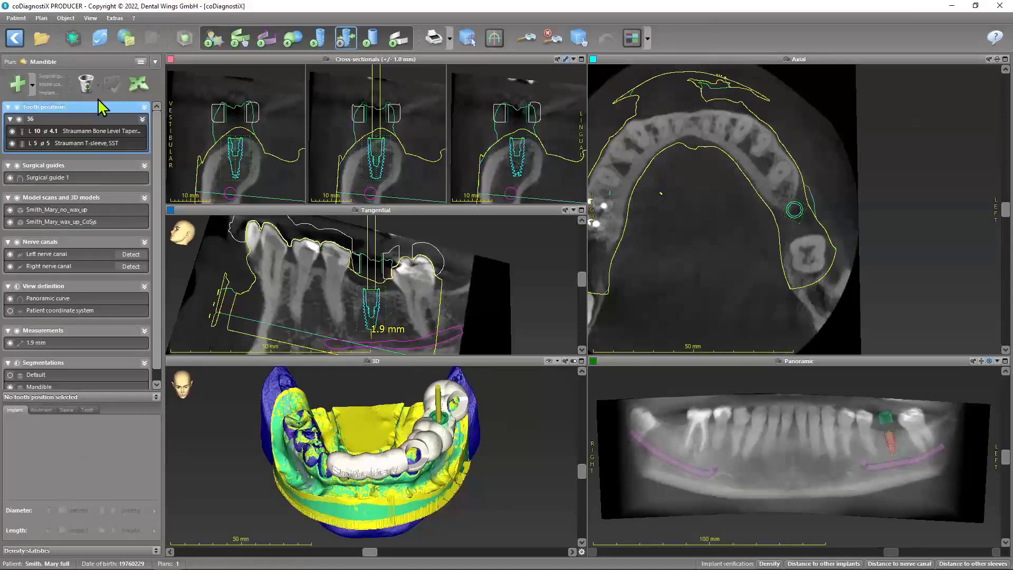
# Turn outline width adjustment to the zoom level back on, and try smaller and larger text sizes for measures and annotations
pyautogui.click(114, 17)
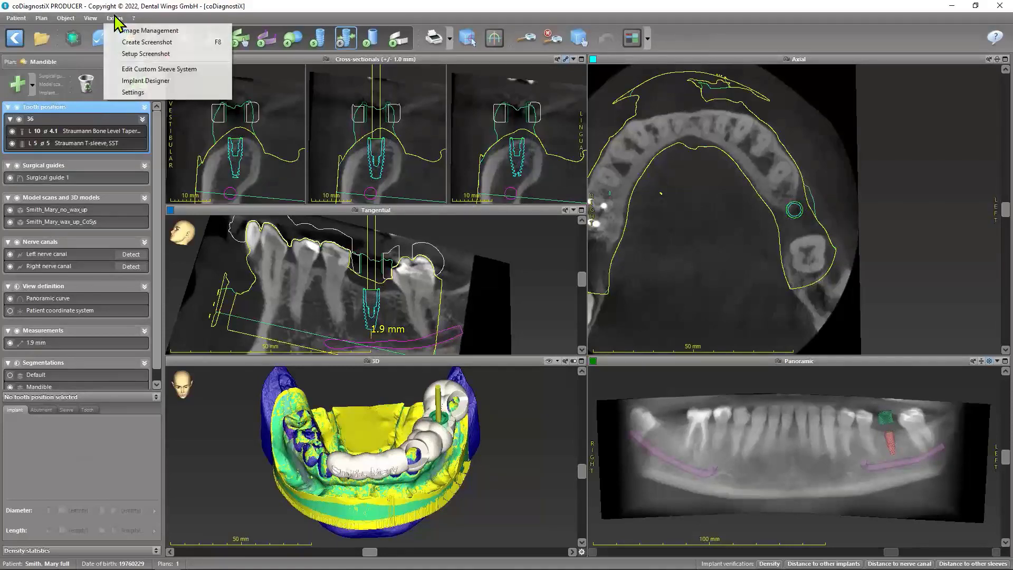
pyautogui.click(132, 96)
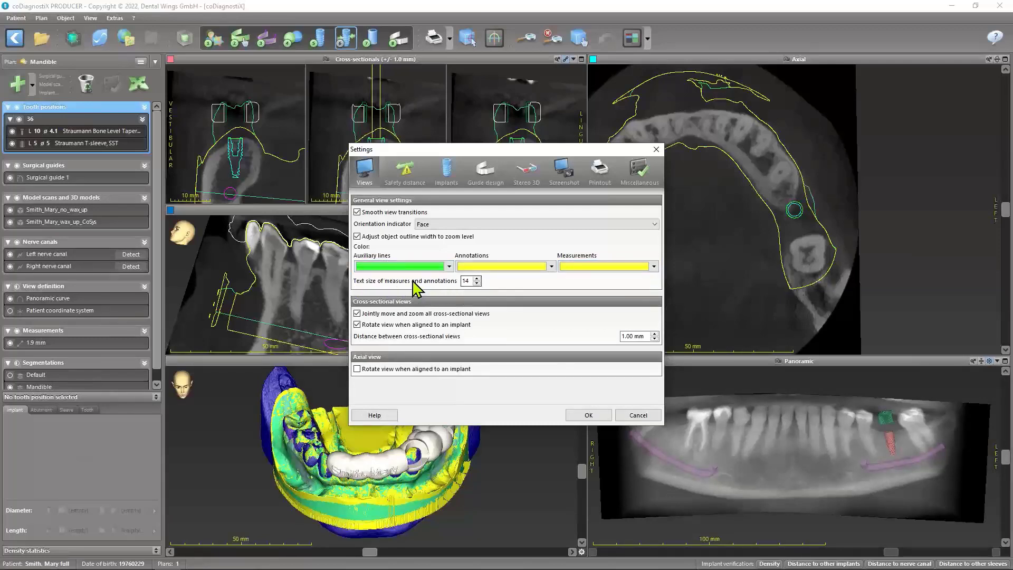
pyautogui.moveTo(479, 282)
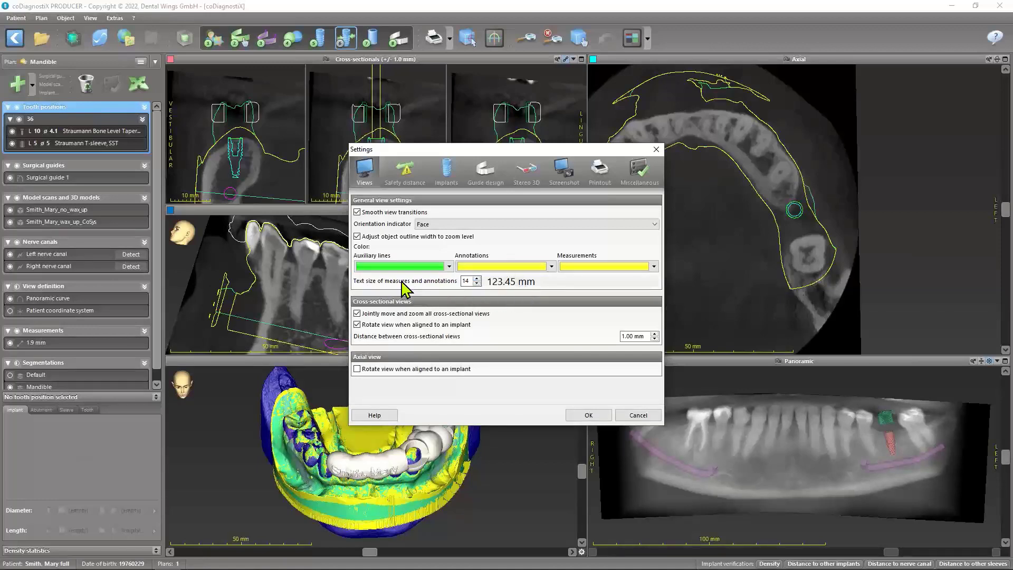
pyautogui.click(476, 284)
pyautogui.click(477, 283)
pyautogui.click(477, 284)
pyautogui.click(477, 284)
pyautogui.click(477, 284)
pyautogui.click(477, 278)
pyautogui.click(476, 278)
pyautogui.click(476, 278)
pyautogui.click(477, 278)
pyautogui.click(477, 278)
# Look over the safety distance settings, set the 2D implant color to Blue from the default palette, and apply the settings
pyautogui.click(409, 183)
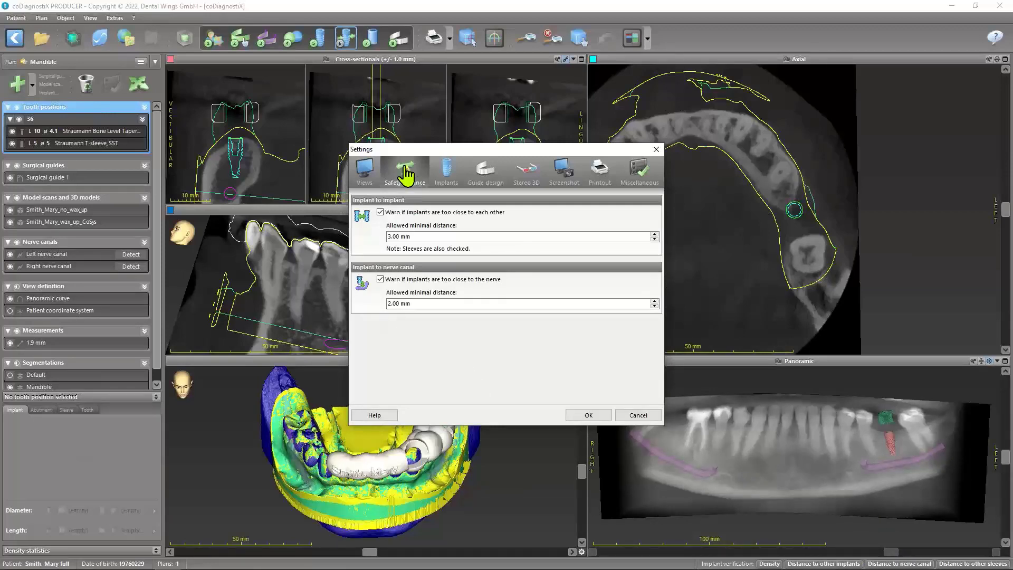
pyautogui.click(448, 174)
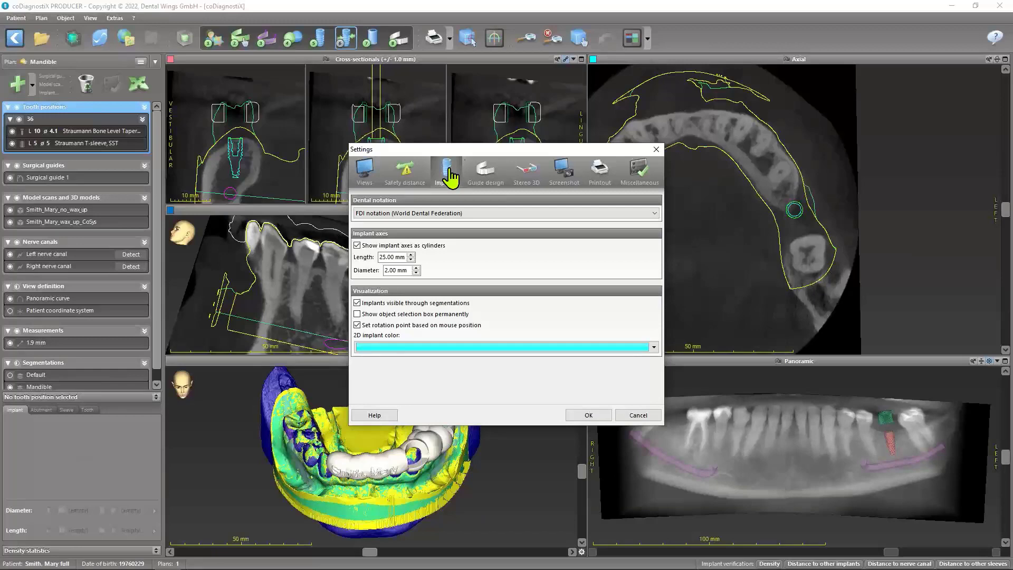
pyautogui.moveTo(448, 174); pyautogui.dragTo(636, 132)
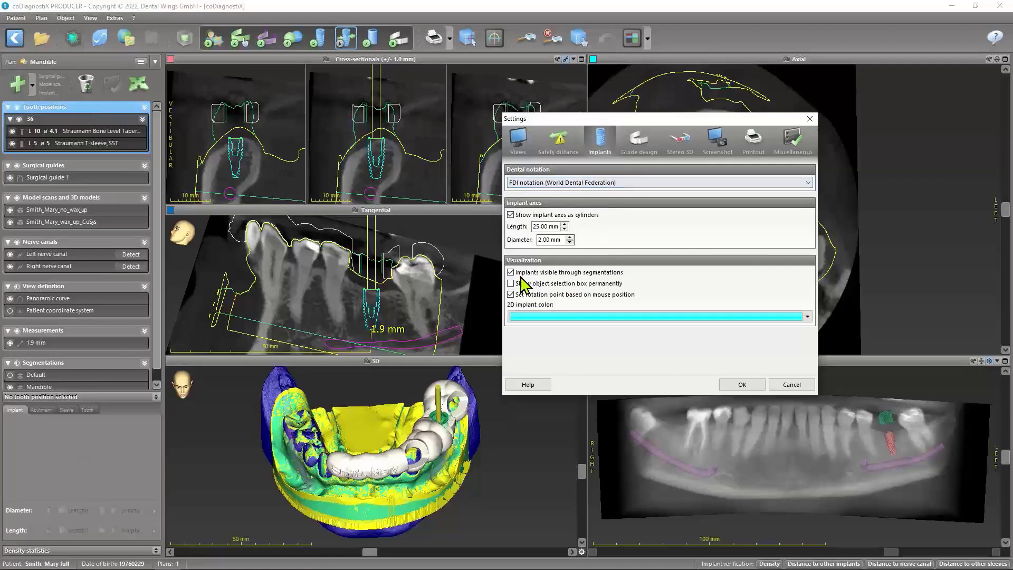
pyautogui.click(808, 316)
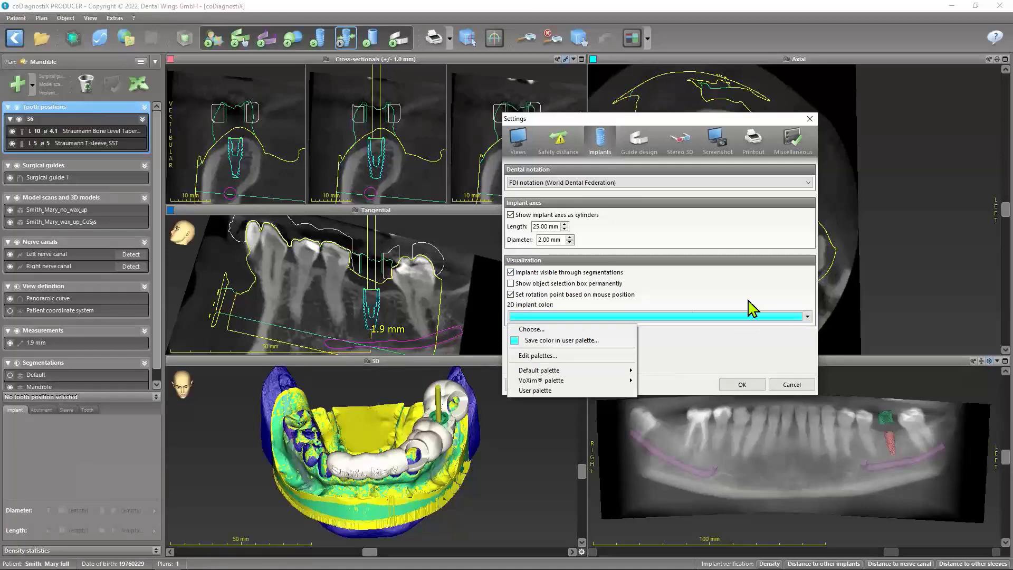
pyautogui.moveTo(556, 378)
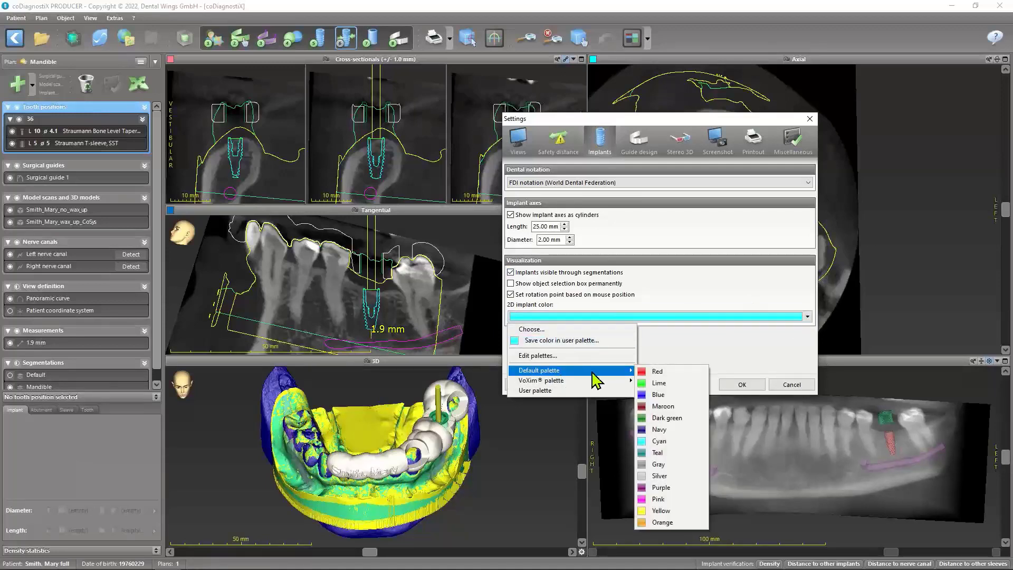
pyautogui.click(643, 397)
pyautogui.click(742, 385)
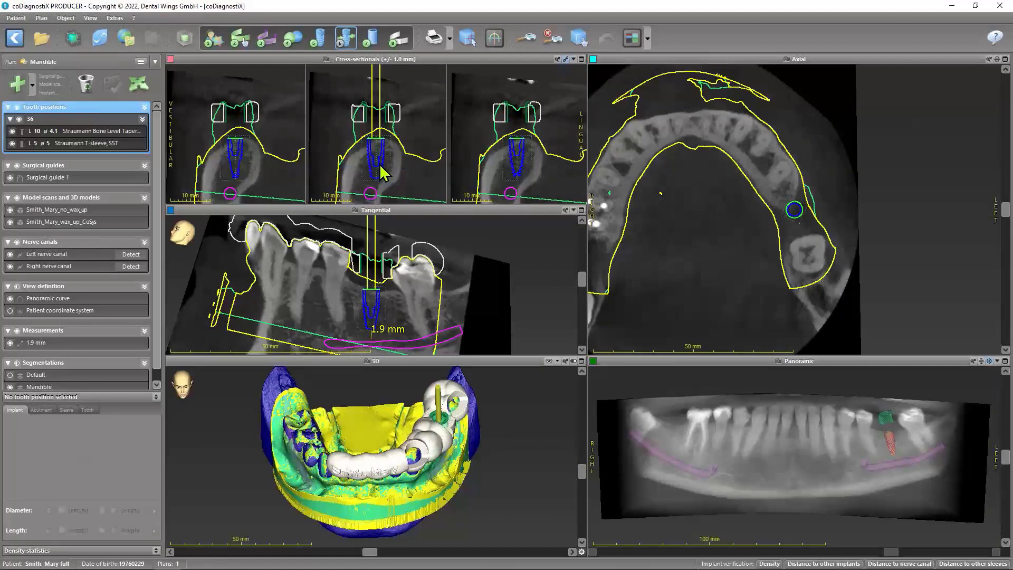
# Set the 2D implant color back to Cyan from the default palette in the implant settings
pyautogui.click(117, 19)
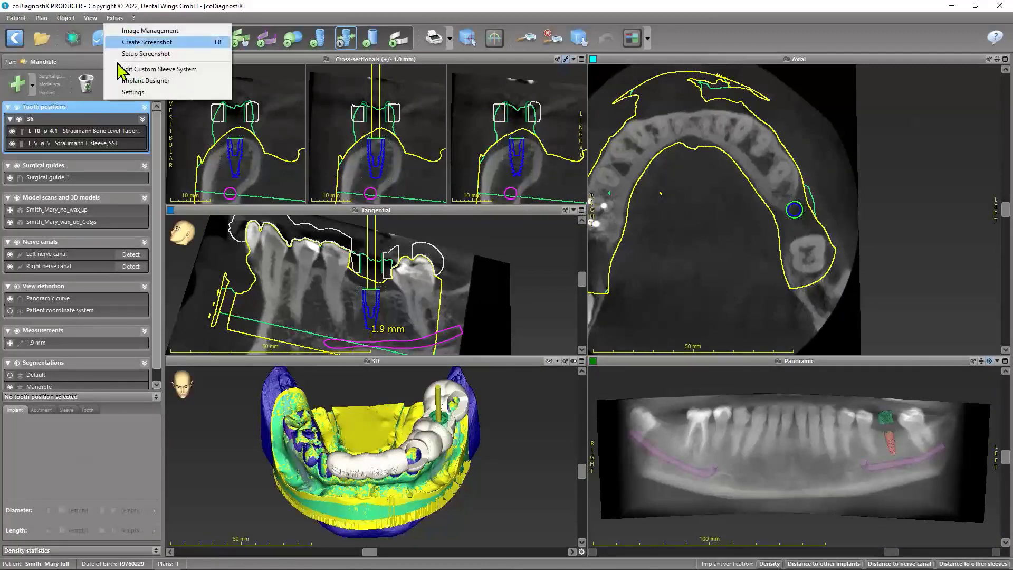
pyautogui.click(132, 92)
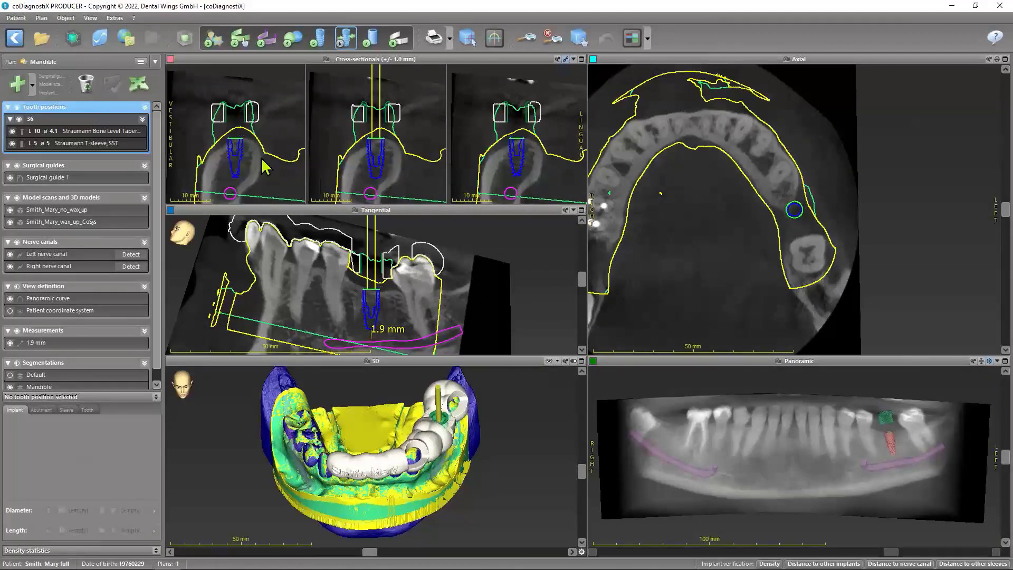
pyautogui.click(447, 174)
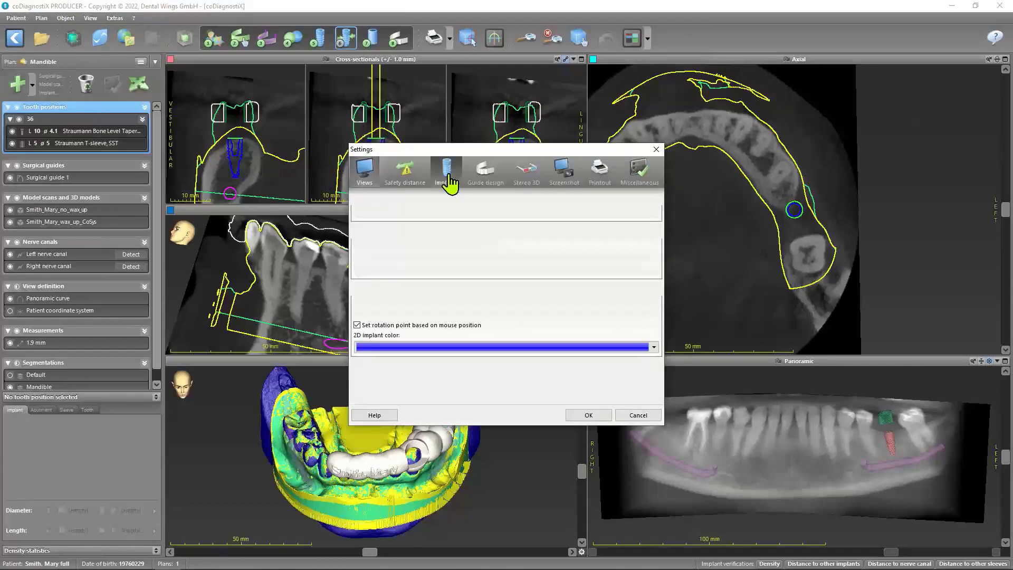
pyautogui.click(654, 346)
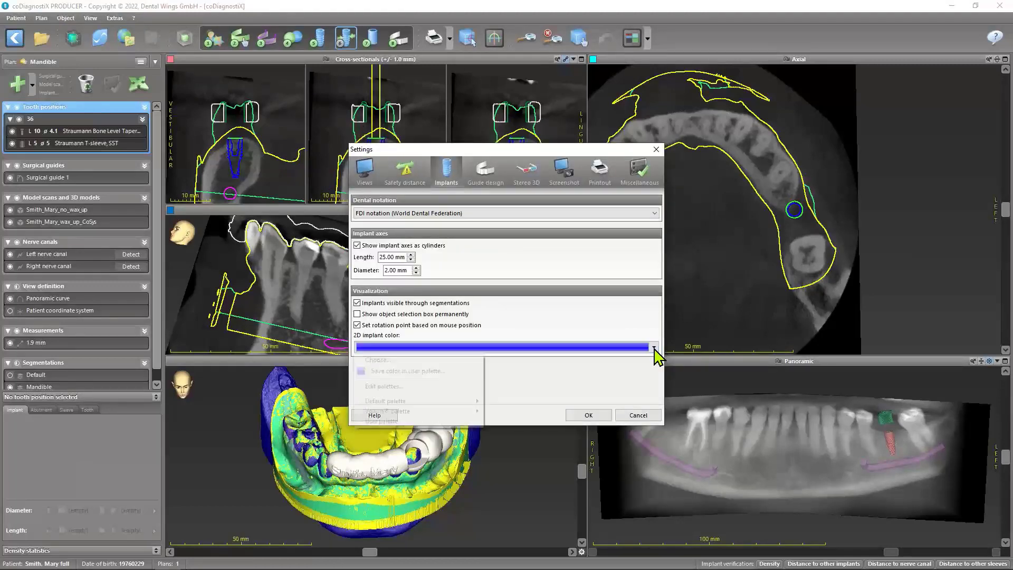
pyautogui.moveTo(429, 405)
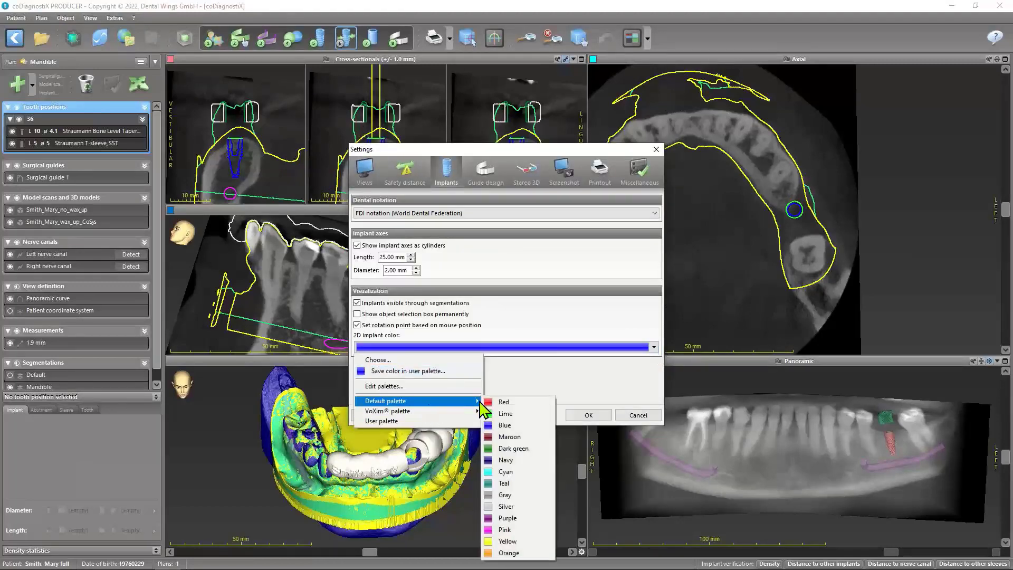
pyautogui.click(505, 472)
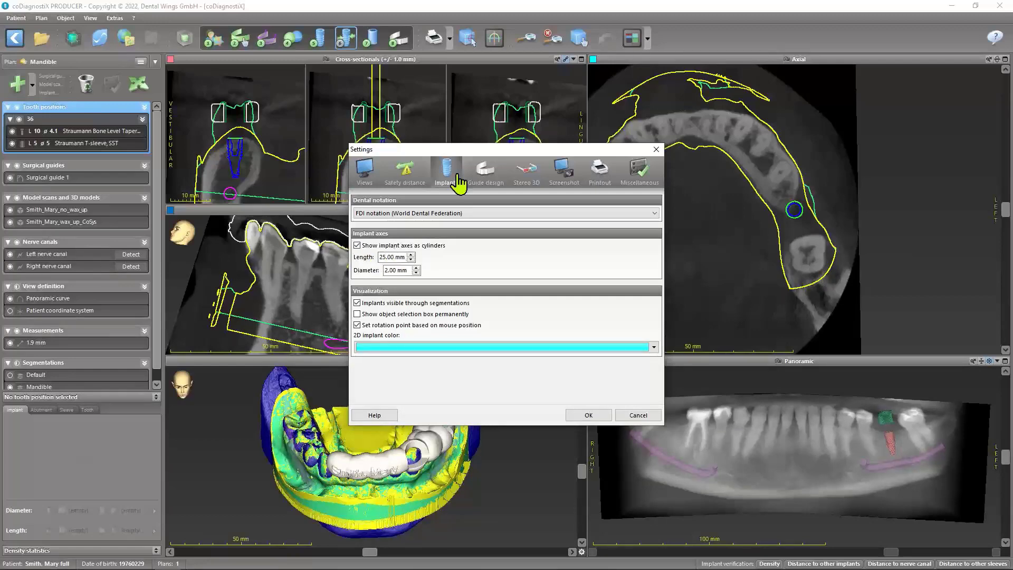
# Review the options for engraving rotation markers in the guide design settings and choose Always
pyautogui.moveTo(480, 151); pyautogui.dragTo(665, 69)
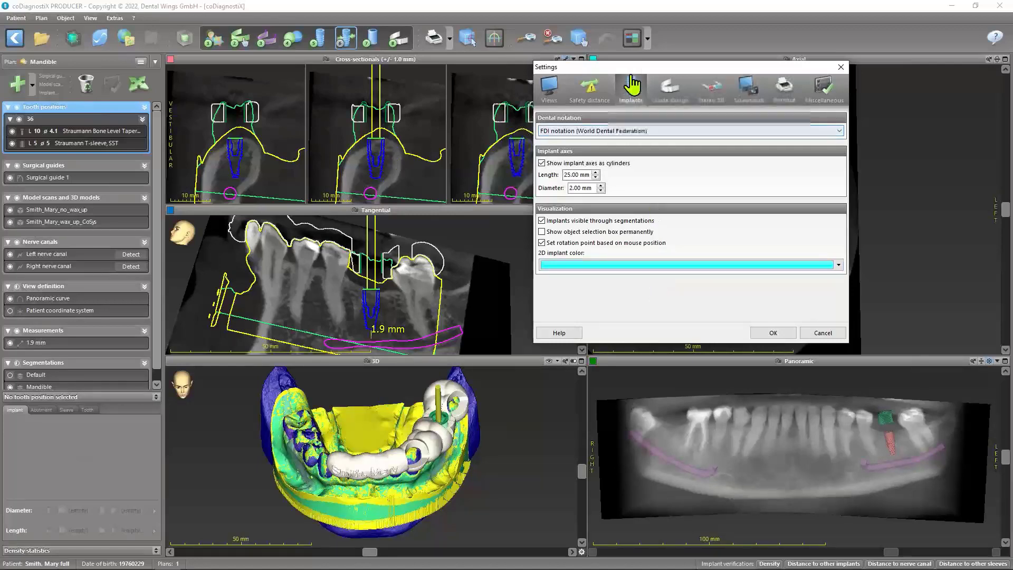
pyautogui.click(669, 91)
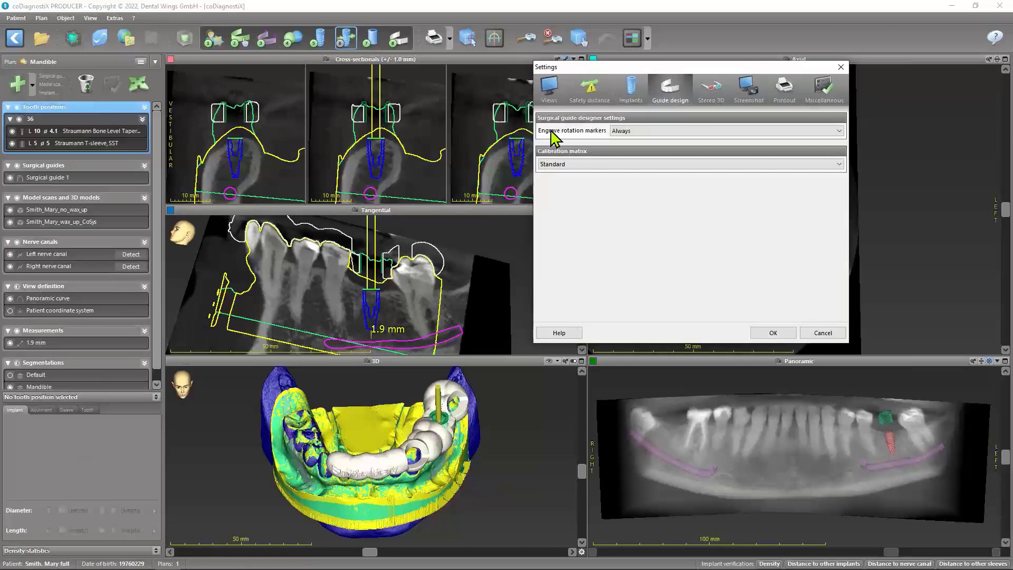
pyautogui.click(838, 133)
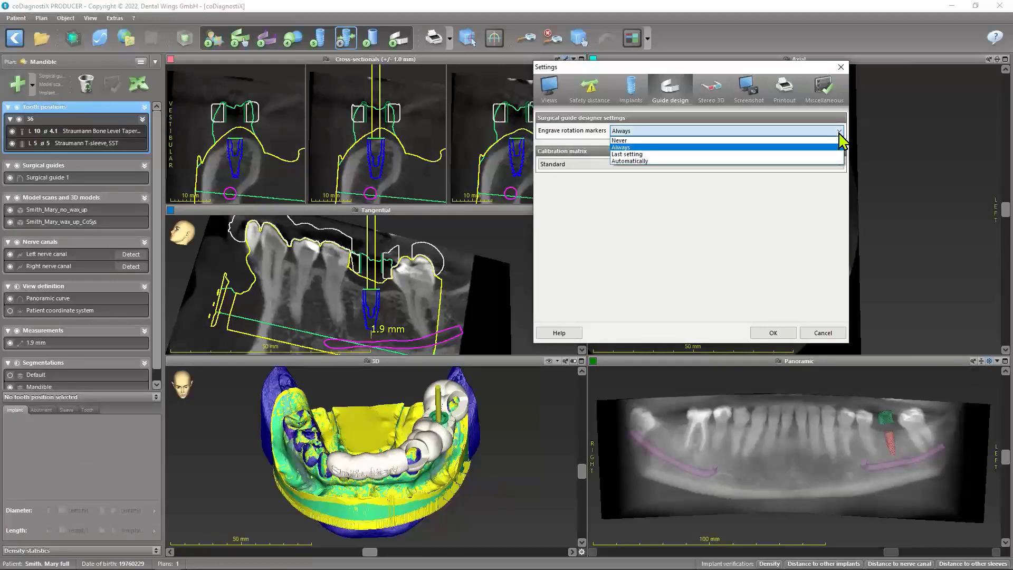
pyautogui.click(839, 132)
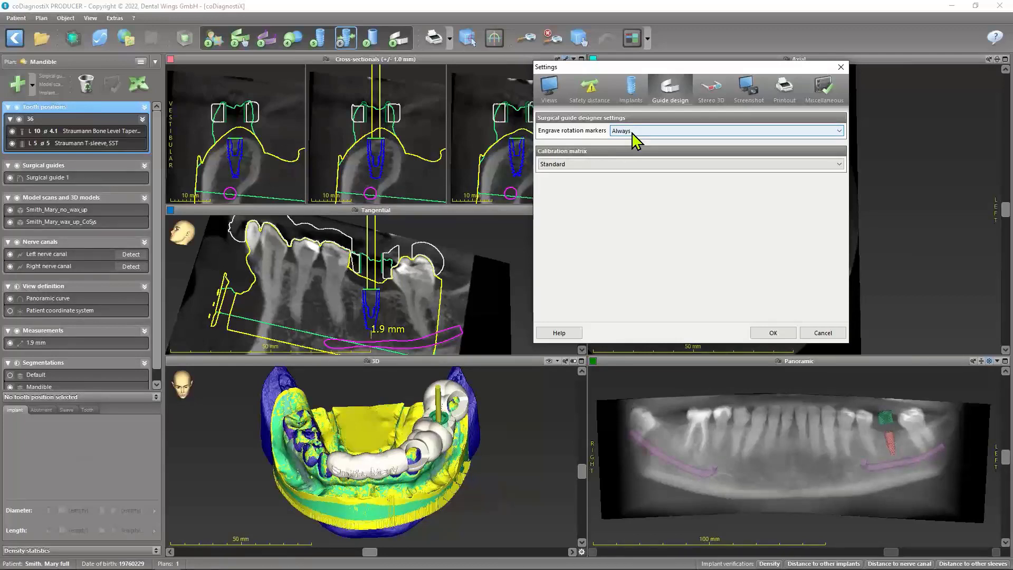
pyautogui.click(840, 134)
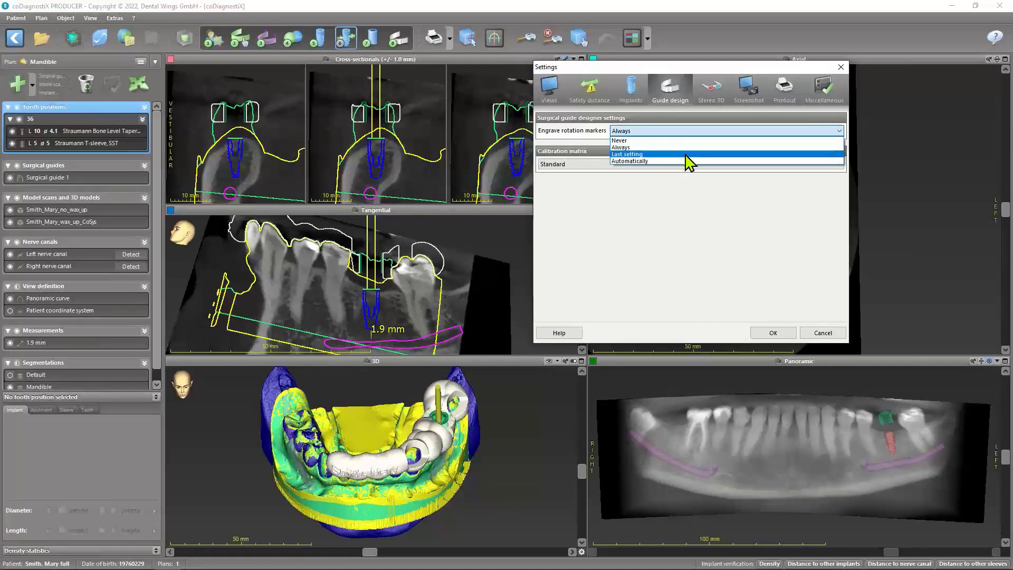
pyautogui.click(636, 147)
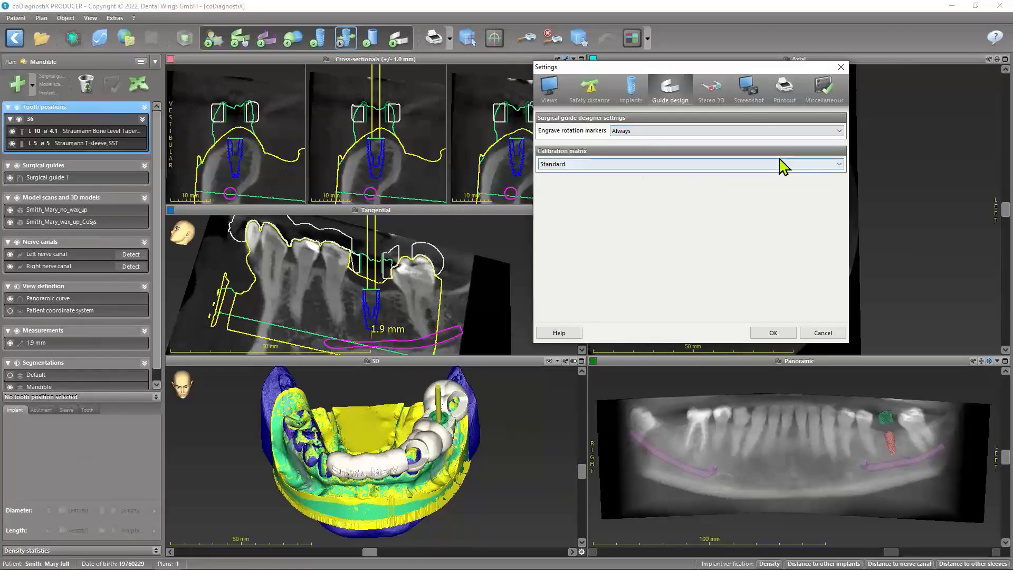
# Review the calibration matrix options in the guide design settings and set the matrix to DLP
pyautogui.click(818, 164)
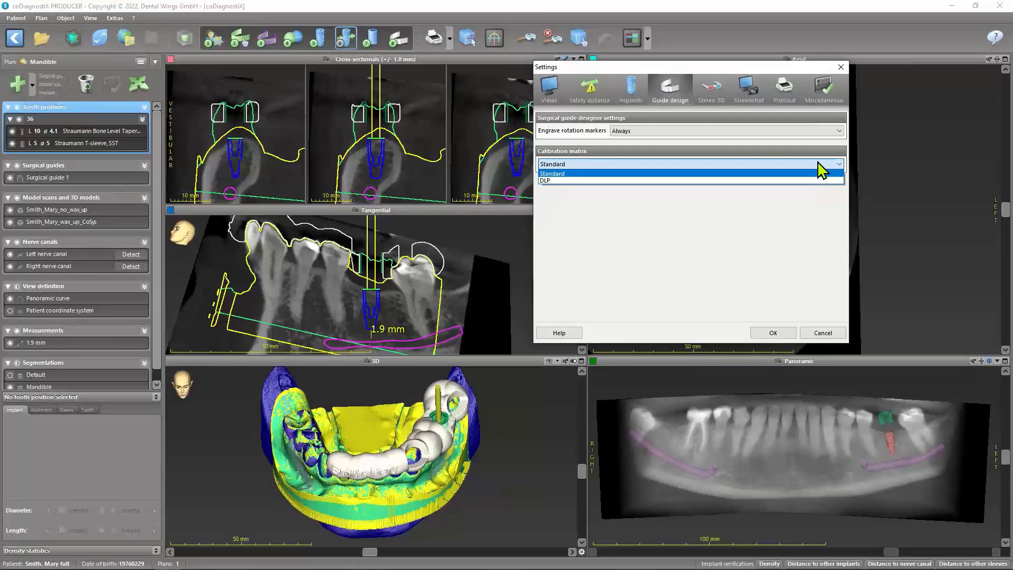
pyautogui.click(818, 163)
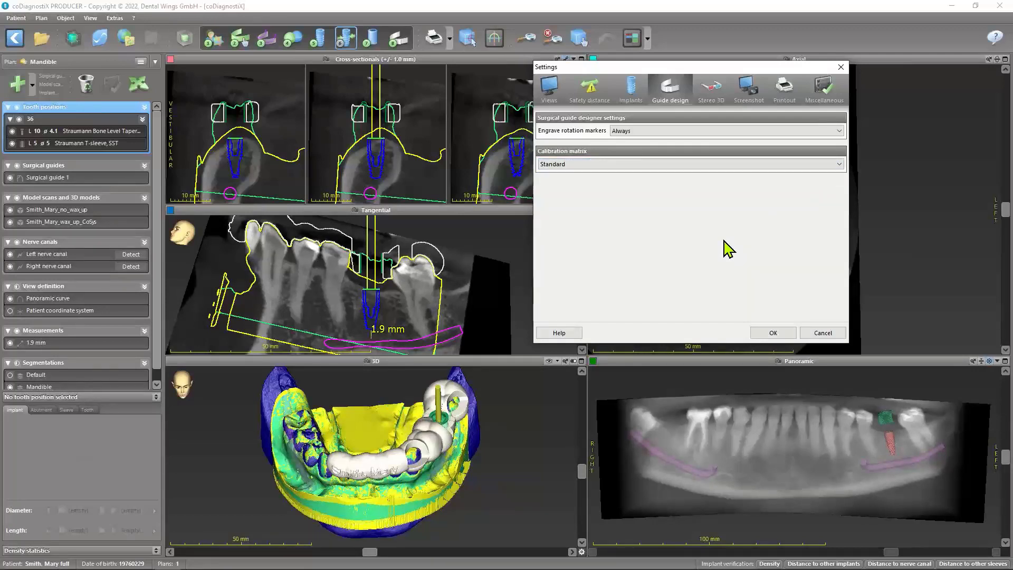
pyautogui.click(839, 164)
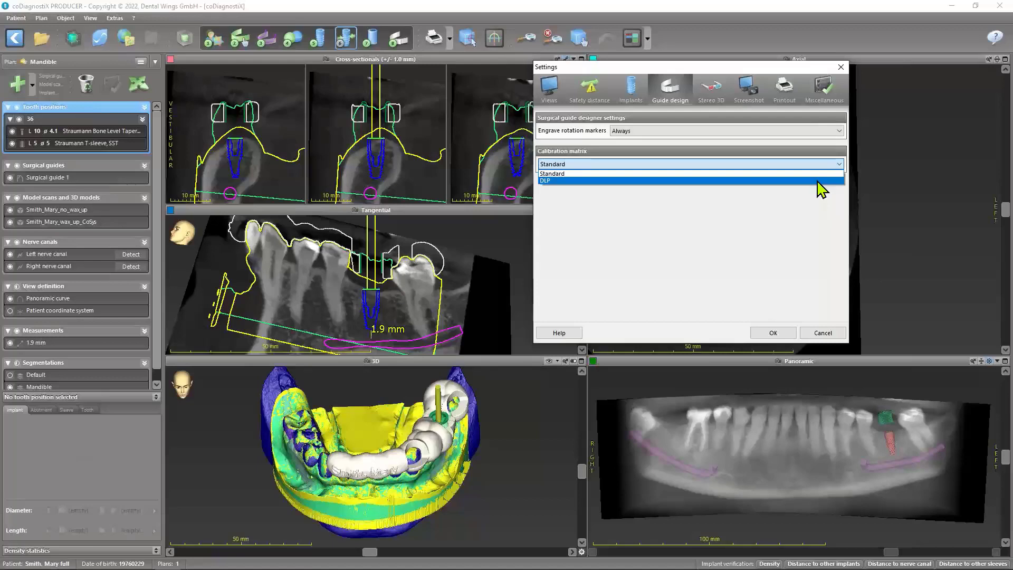
pyautogui.click(814, 173)
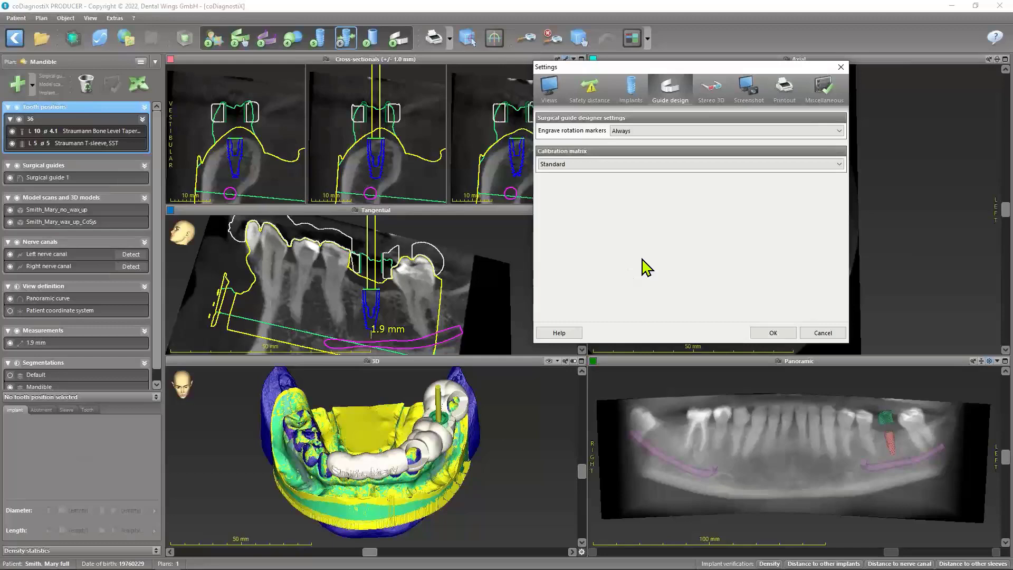
pyautogui.click(667, 165)
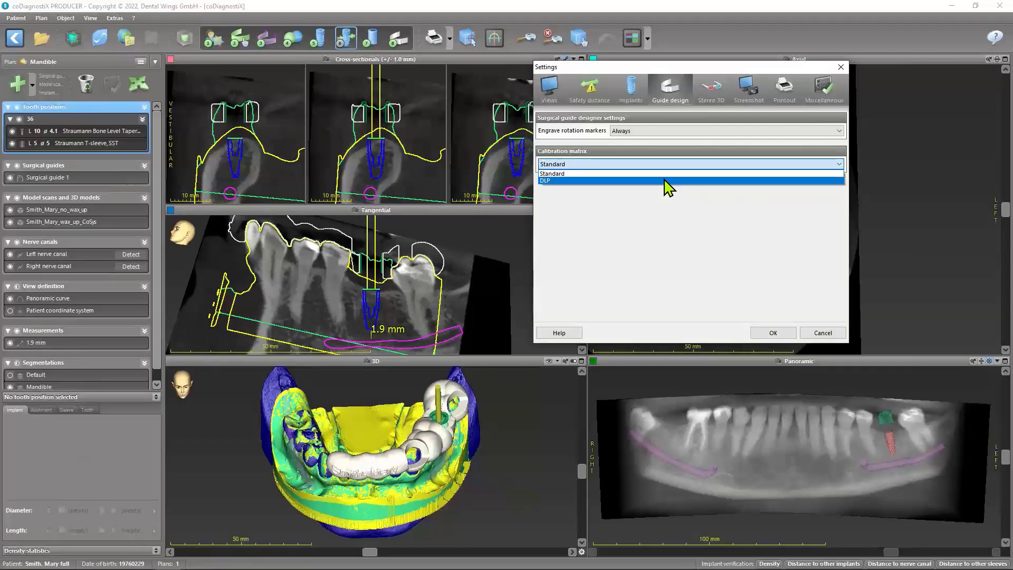
pyautogui.click(664, 180)
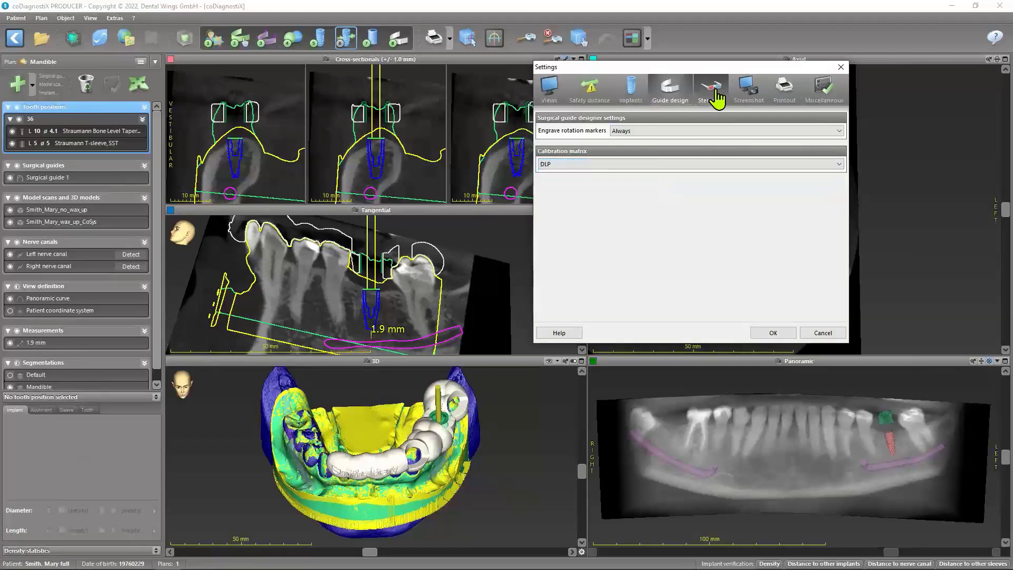
# Look over the stereo 3D modes and advanced options, and review the screenshot file name and storage location settings
pyautogui.moveTo(639, 71); pyautogui.dragTo(251, 101)
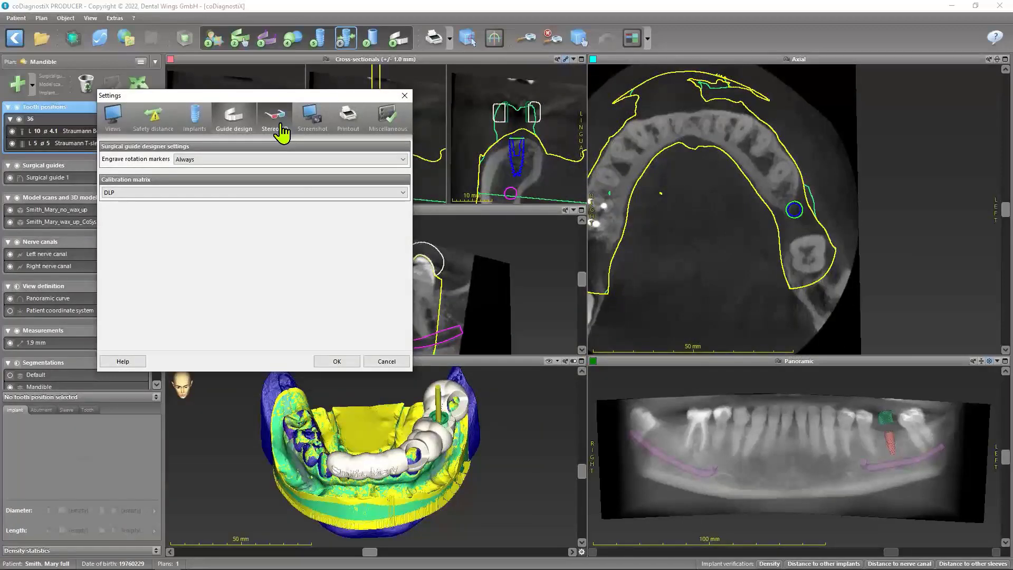
pyautogui.click(282, 132)
pyautogui.click(134, 182)
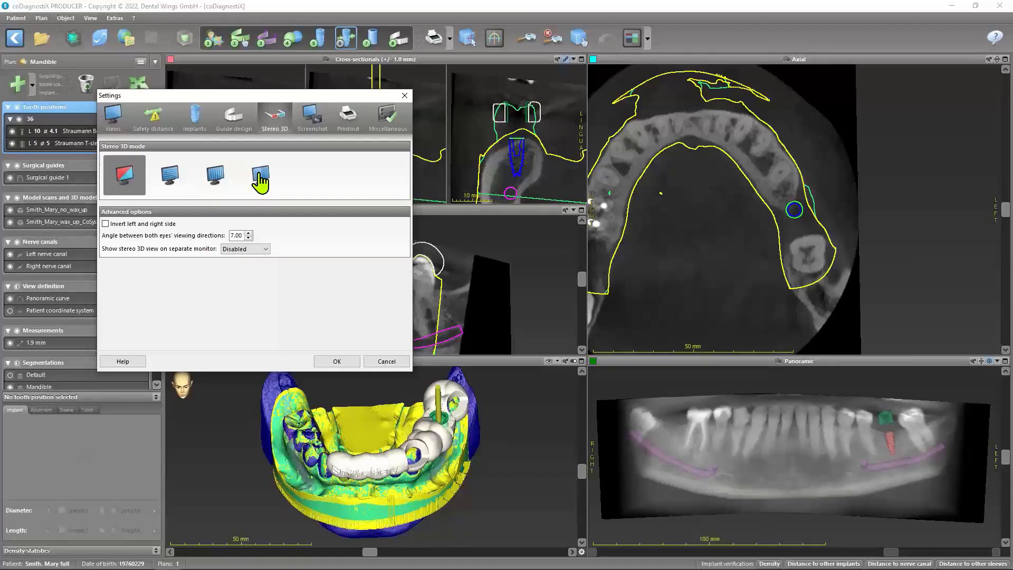
pyautogui.click(311, 124)
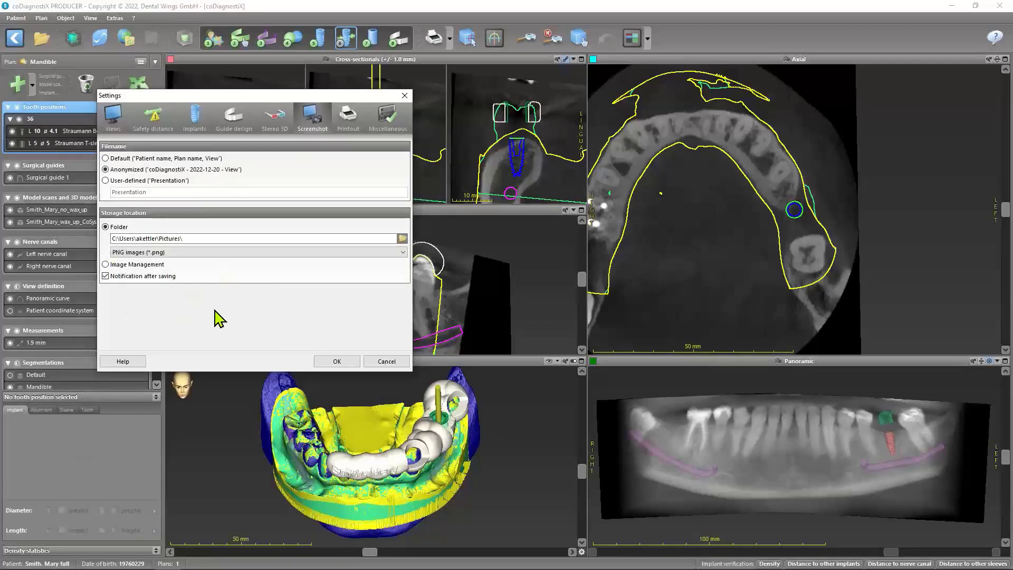
# Load the Dentallabor Zahntechnik PNG image as the logo in the printout settings
pyautogui.click(350, 127)
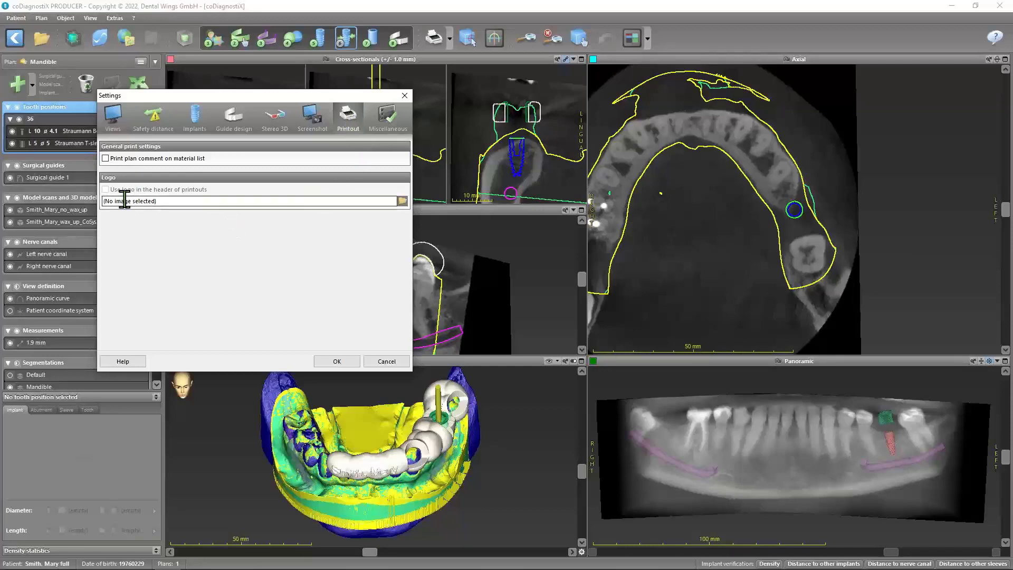
pyautogui.click(403, 202)
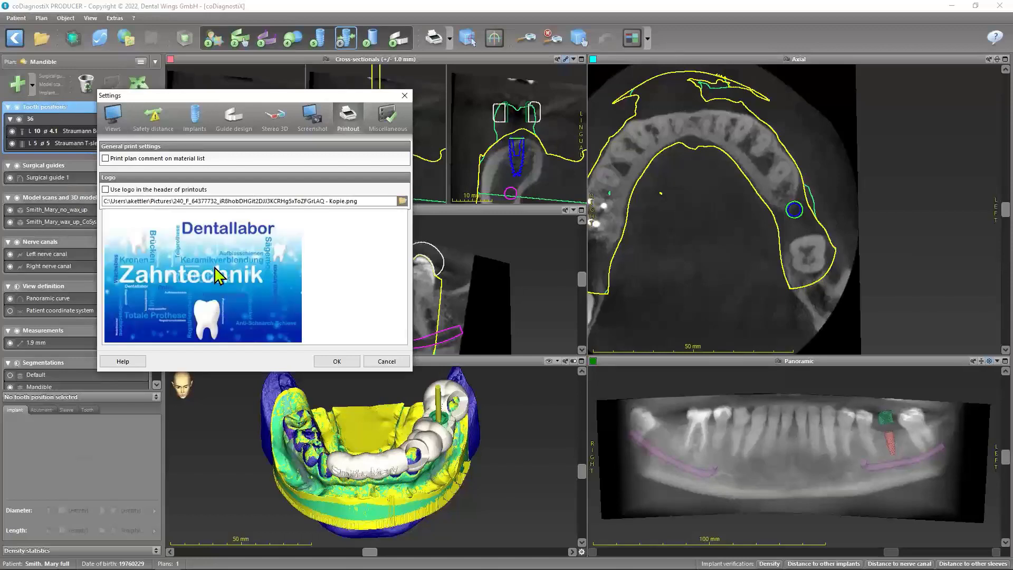
# Enable the loaded logo in the header of printouts and apply the settings
pyautogui.click(106, 190)
pyautogui.click(340, 363)
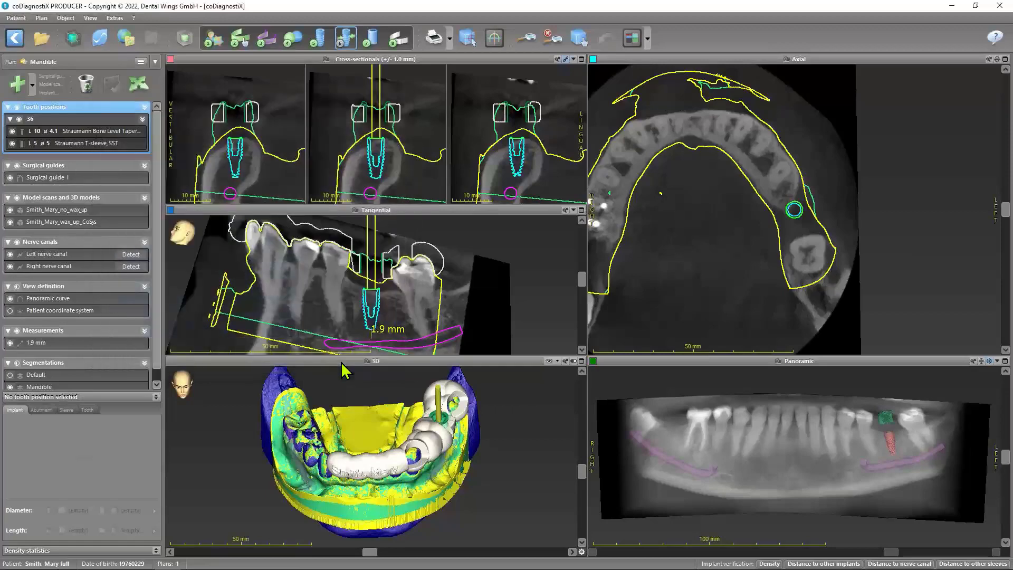
# Review the miscellaneous settings and turn off using the Mesh Editor without hardware rendering
pyautogui.click(116, 17)
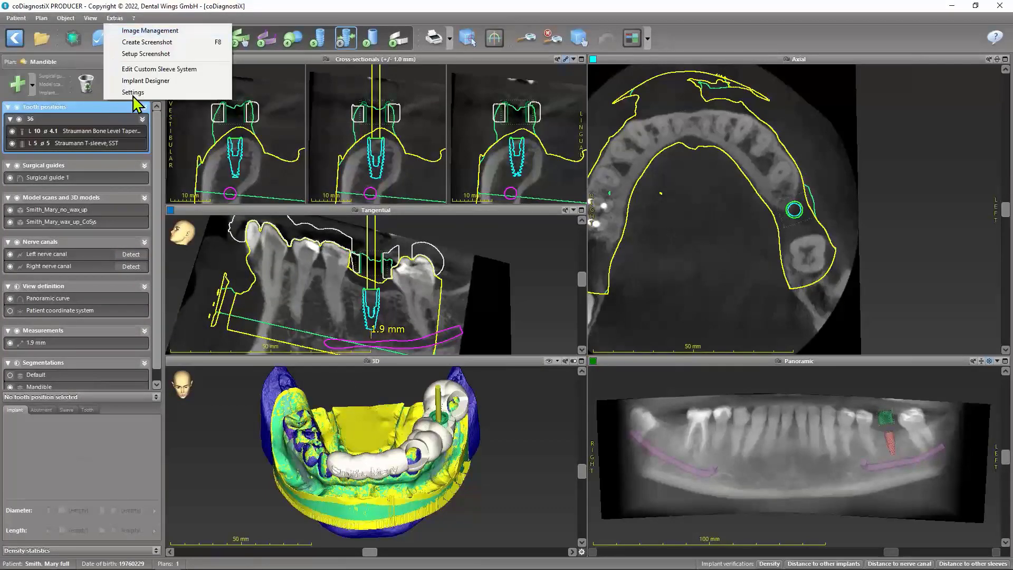
pyautogui.click(133, 94)
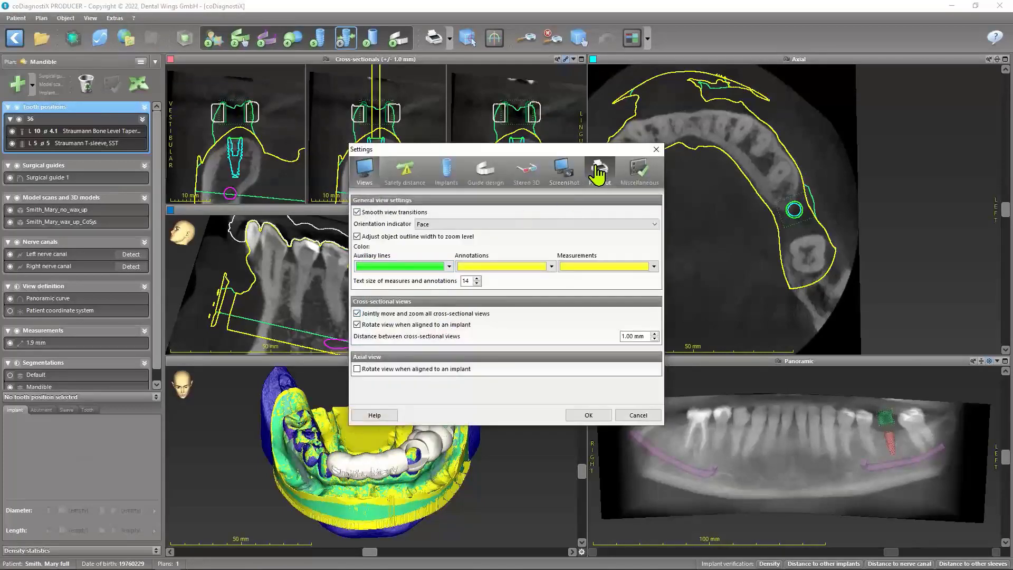
pyautogui.click(638, 176)
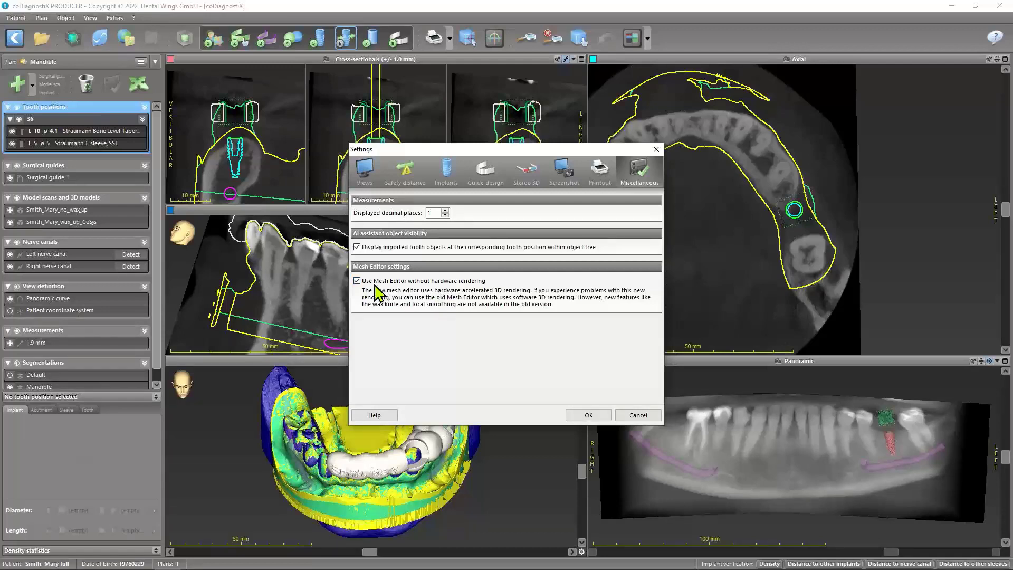
pyautogui.click(358, 281)
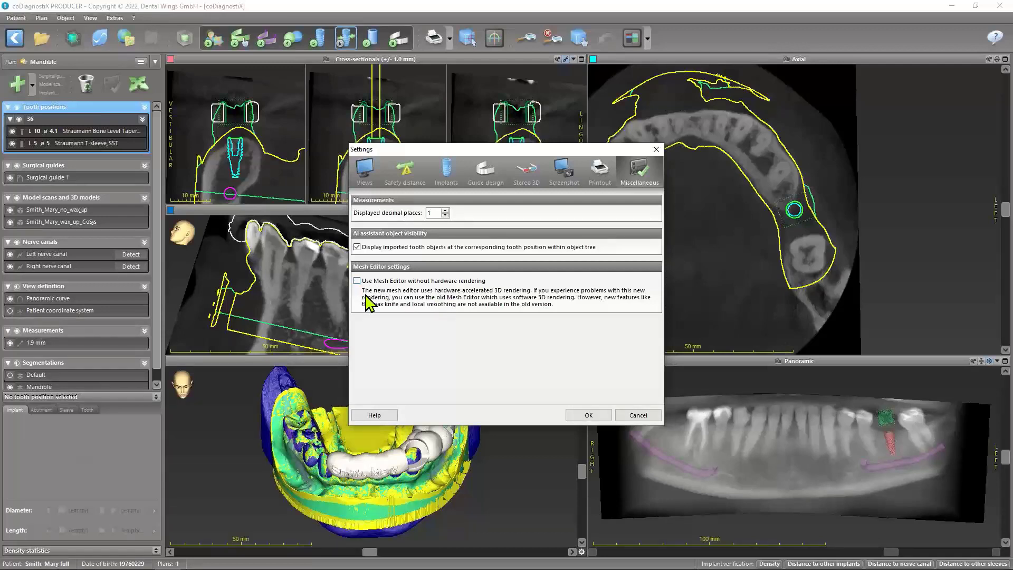
pyautogui.click(587, 415)
# Review the view options for cuts and object visibility, and hide the sidebar and bring it back
pyautogui.click(90, 18)
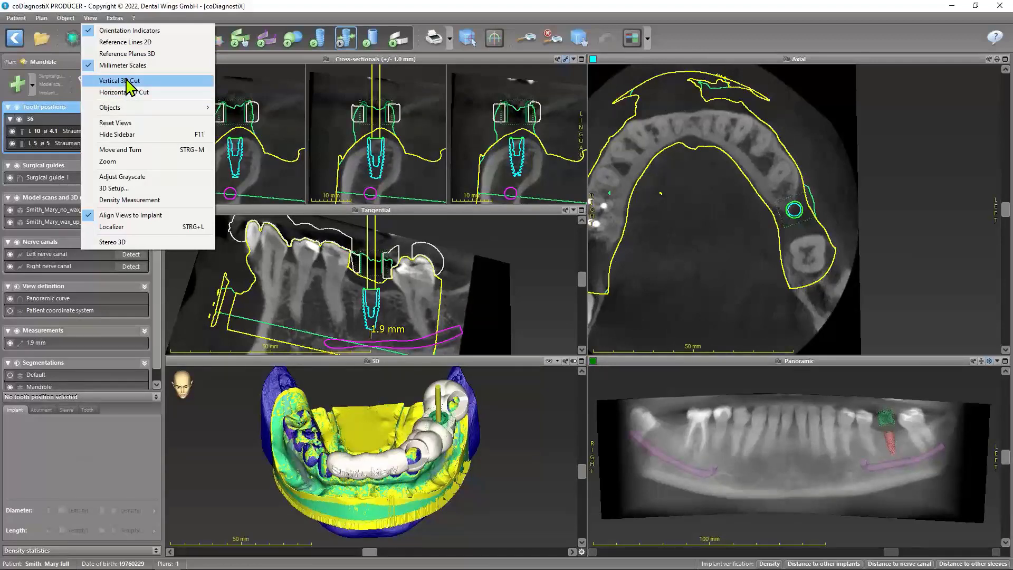
pyautogui.moveTo(119, 111)
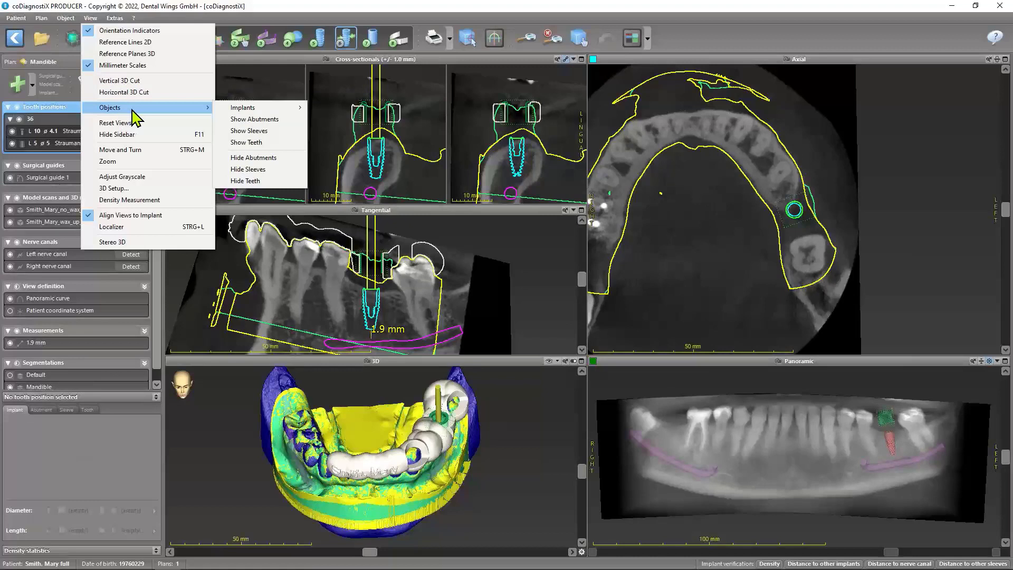
pyautogui.moveTo(264, 110)
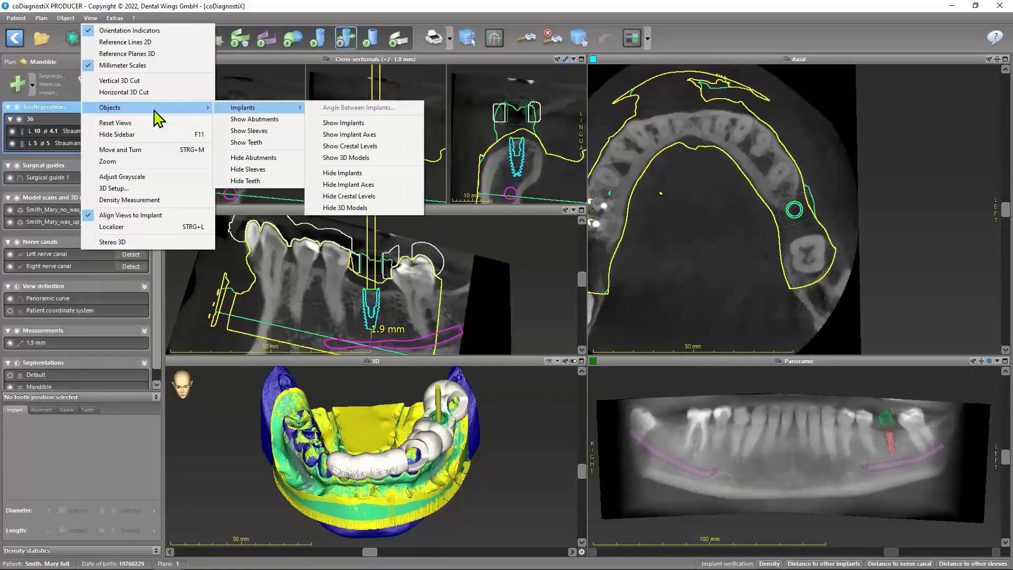
pyautogui.click(131, 136)
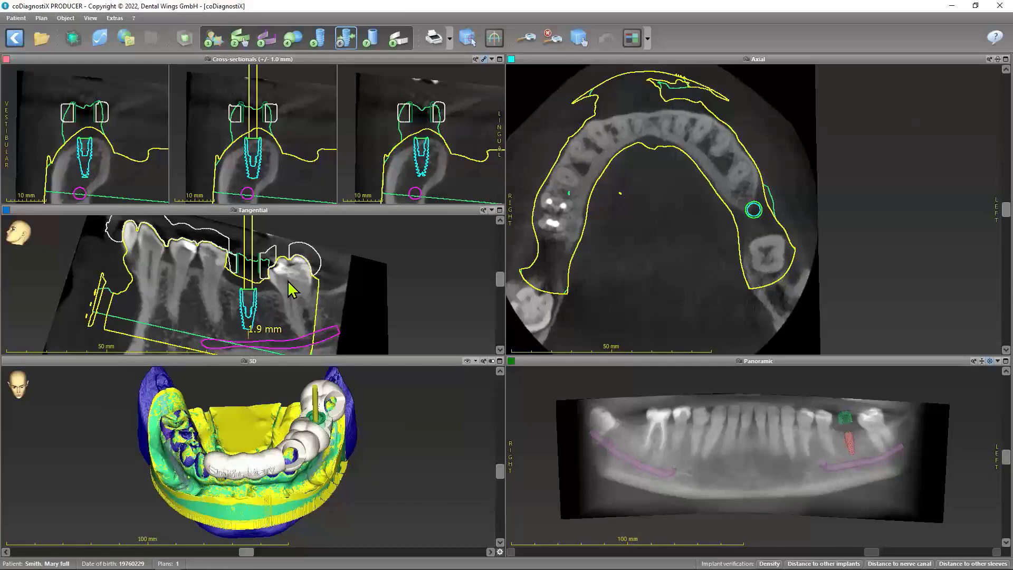
pyautogui.press('Tab')
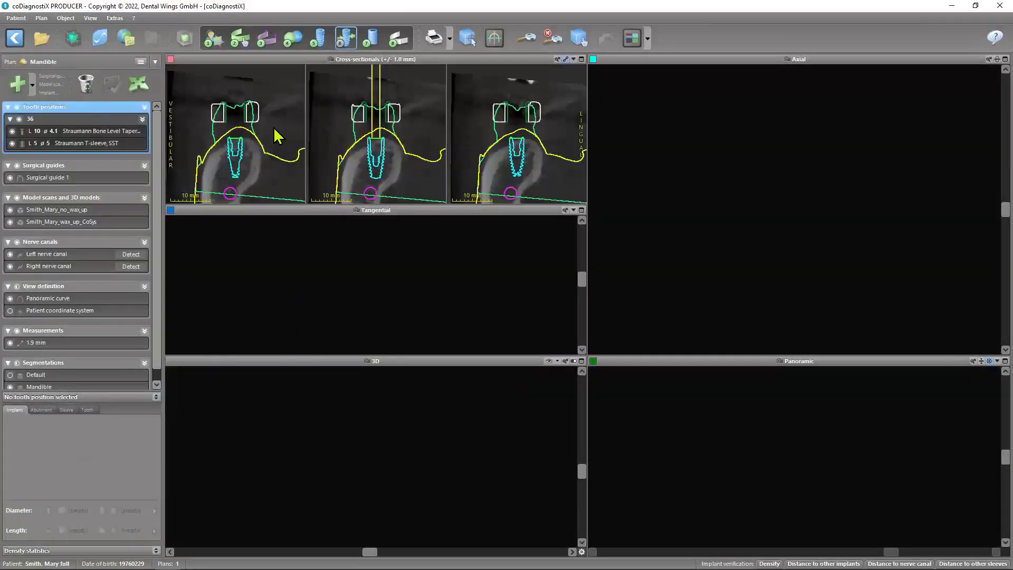
# Try different grayscale limits for the 2D views, with the right limit at 687 and 3956 HU and the left at 1601 and -1000 HU
pyautogui.click(84, 19)
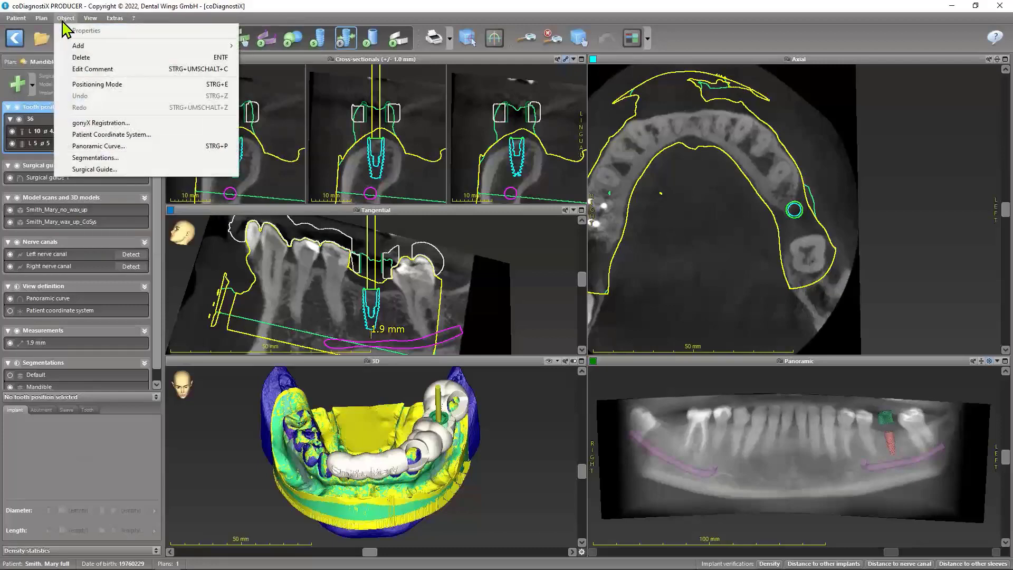
pyautogui.click(97, 19)
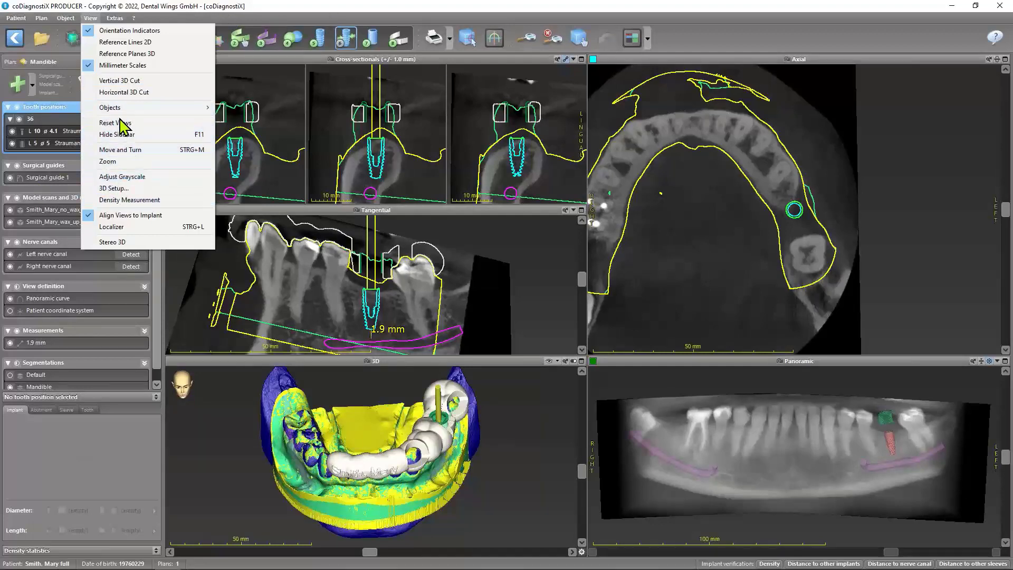
pyautogui.click(141, 180)
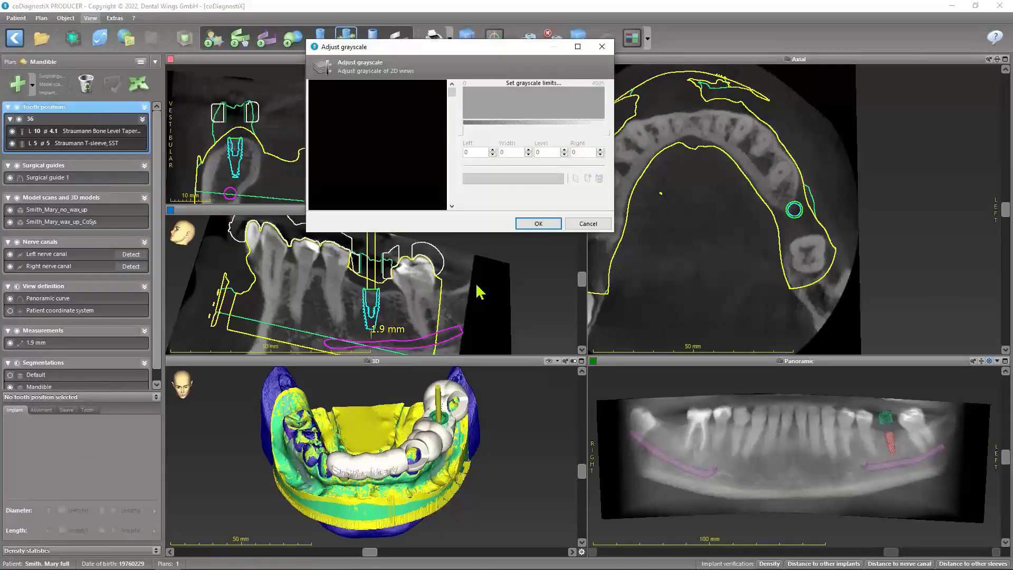
pyautogui.moveTo(474, 52); pyautogui.dragTo(362, 248)
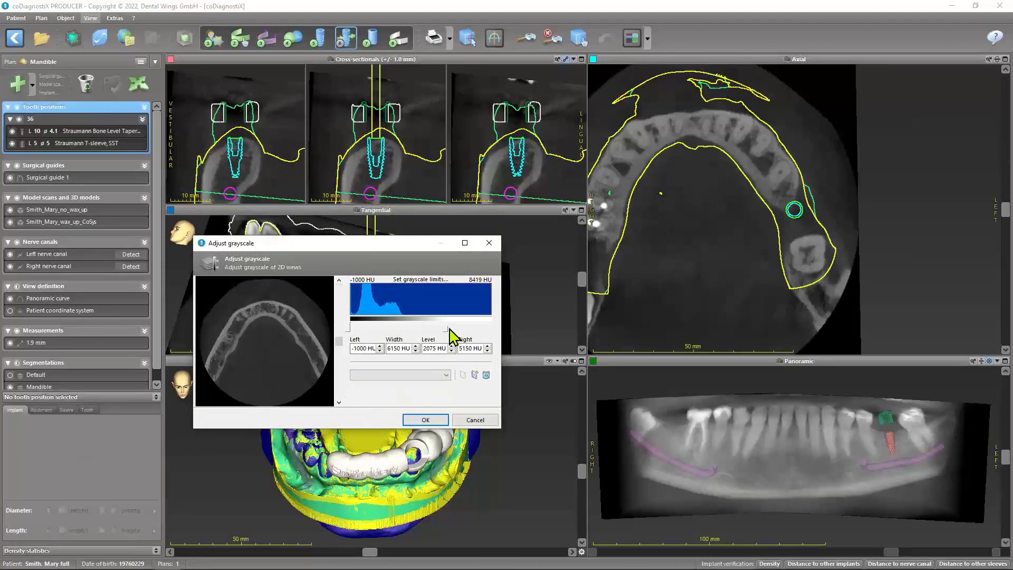
pyautogui.moveTo(447, 329); pyautogui.dragTo(379, 330)
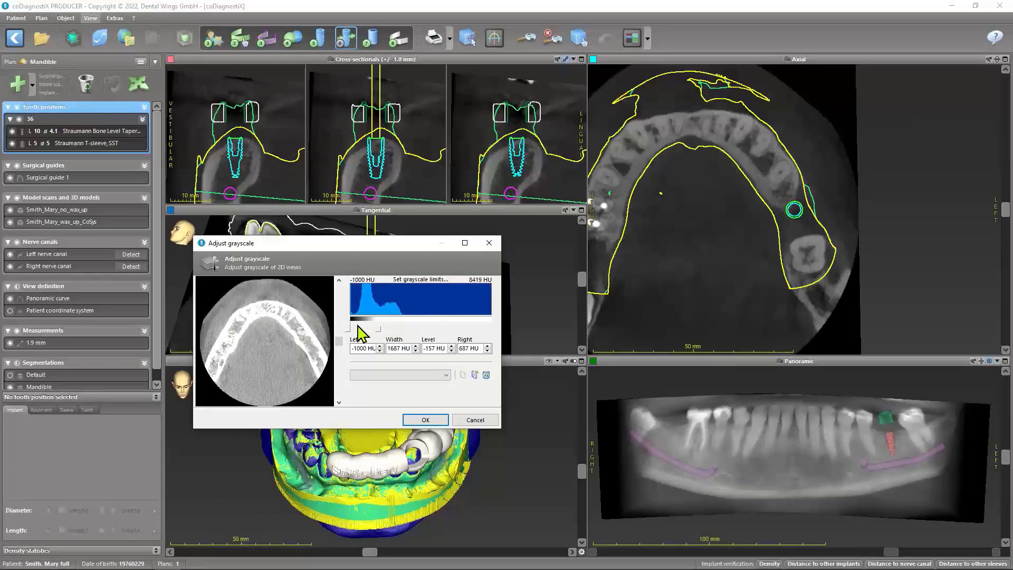
pyautogui.moveTo(377, 330); pyautogui.dragTo(428, 330)
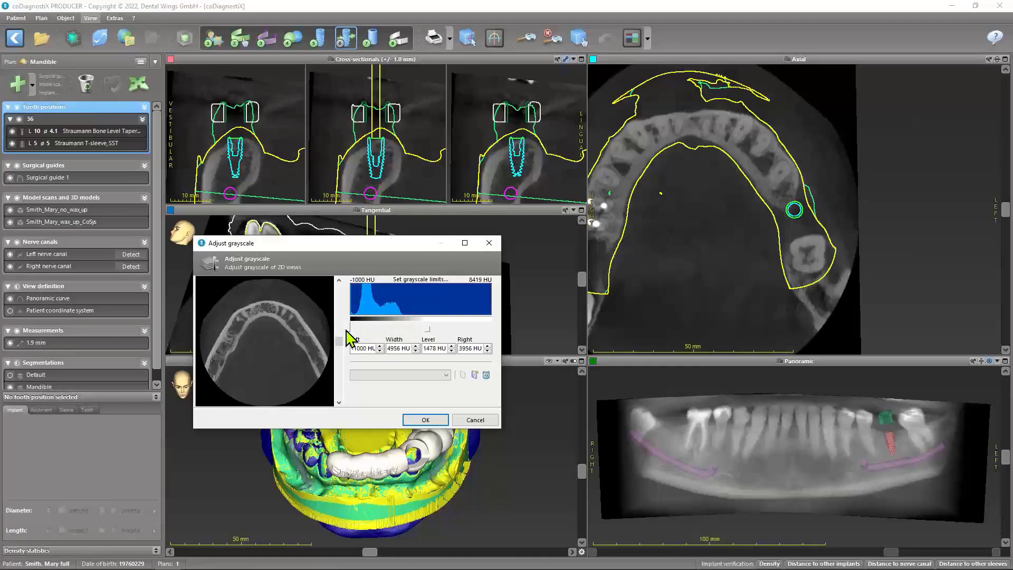
pyautogui.moveTo(349, 331); pyautogui.dragTo(388, 329)
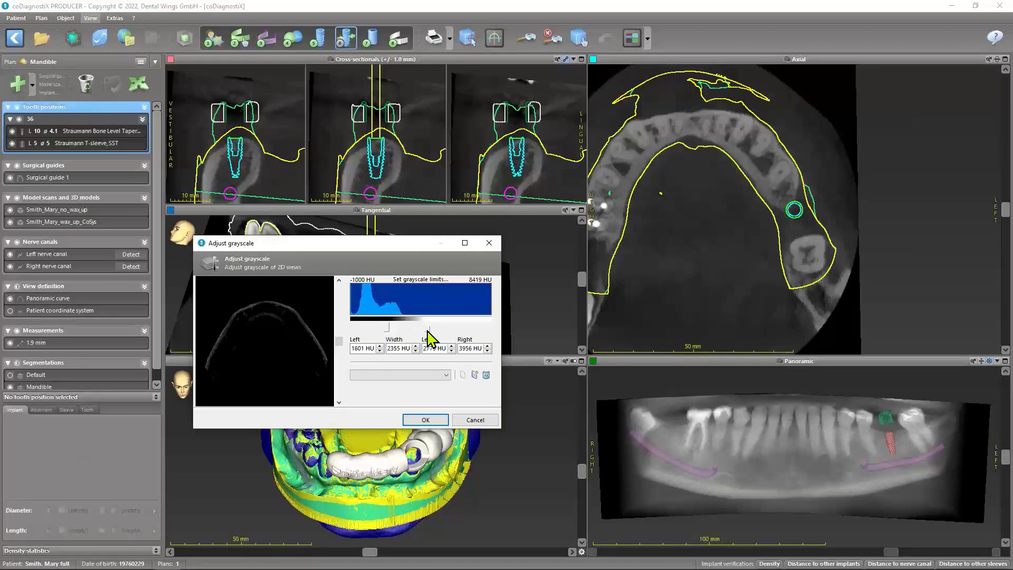
pyautogui.moveTo(377, 331); pyautogui.dragTo(349, 334)
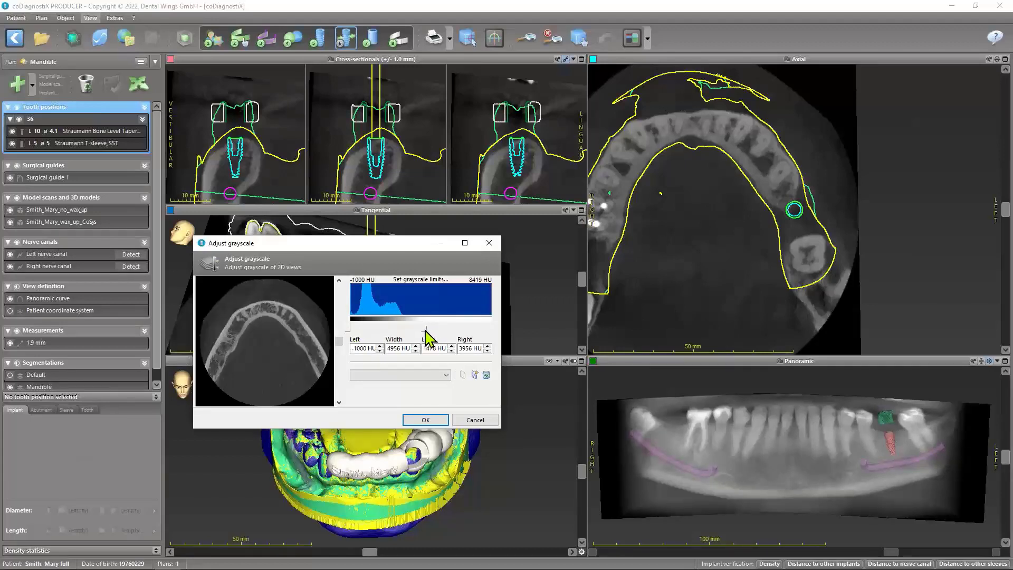
# Preview the grayscale on a slice through the teeth with the right limit at 4483 HU, and discard the adjustment
pyautogui.moveTo(425, 331); pyautogui.dragTo(420, 329)
pyautogui.moveTo(339, 344); pyautogui.dragTo(343, 300)
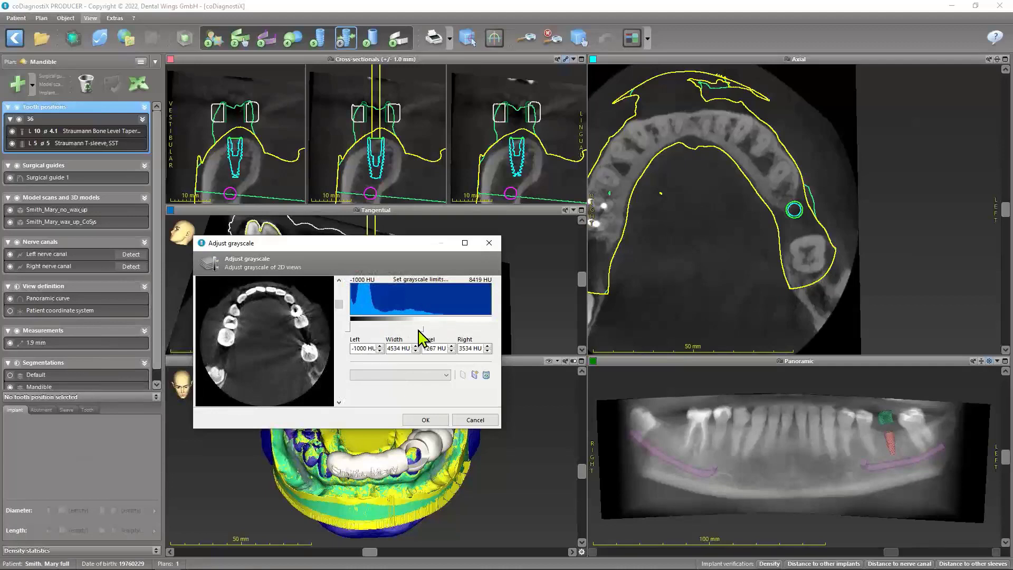
pyautogui.moveTo(424, 328); pyautogui.dragTo(437, 329)
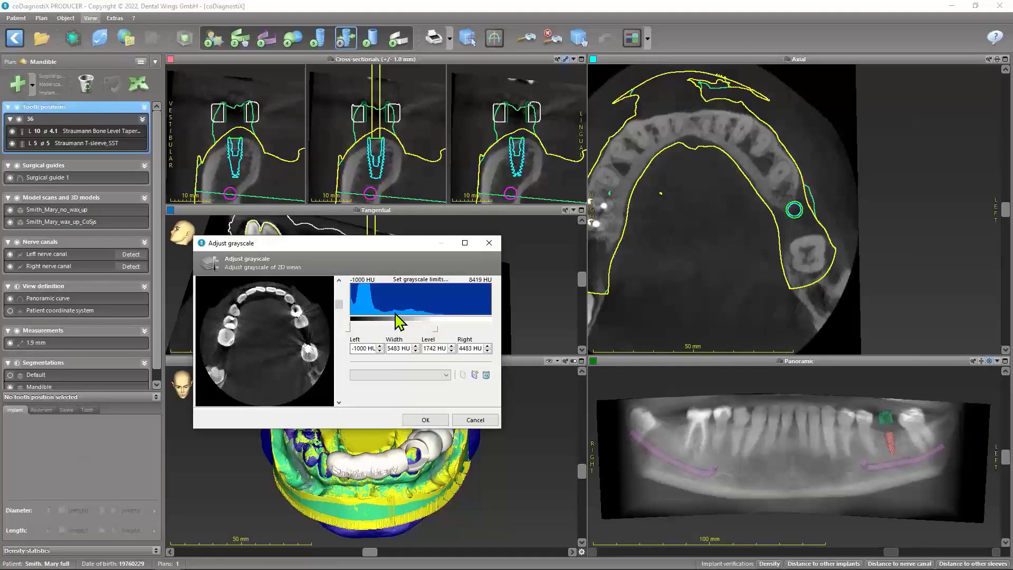
pyautogui.click(475, 421)
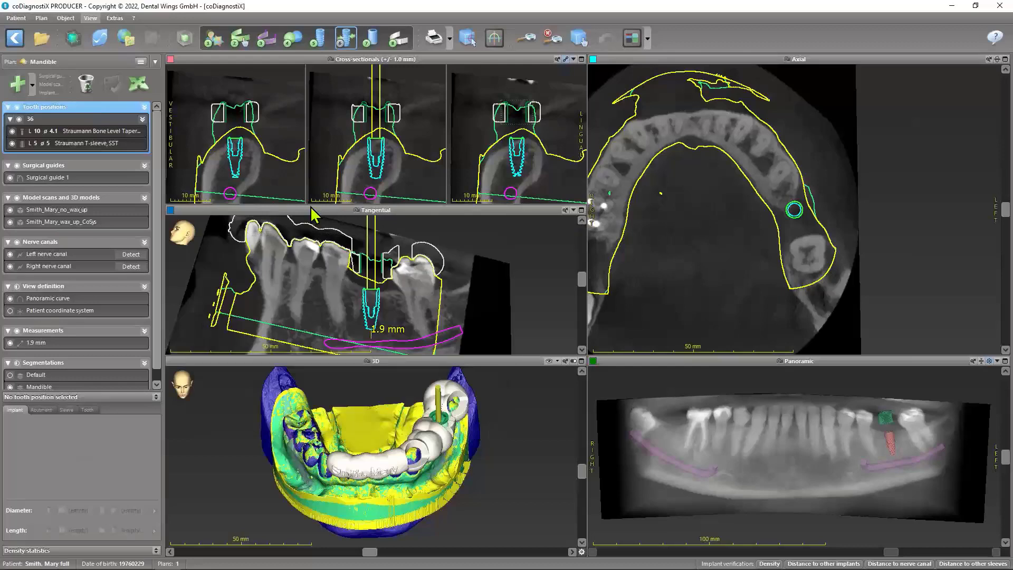
# Look over the 3D setup and density measurement functions available for the views
pyautogui.click(91, 18)
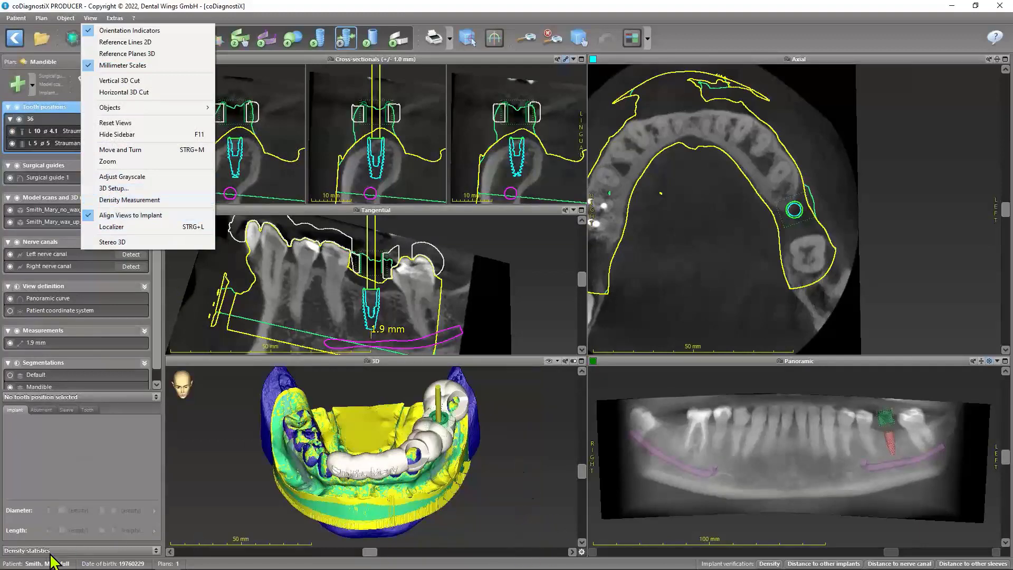
pyautogui.click(67, 554)
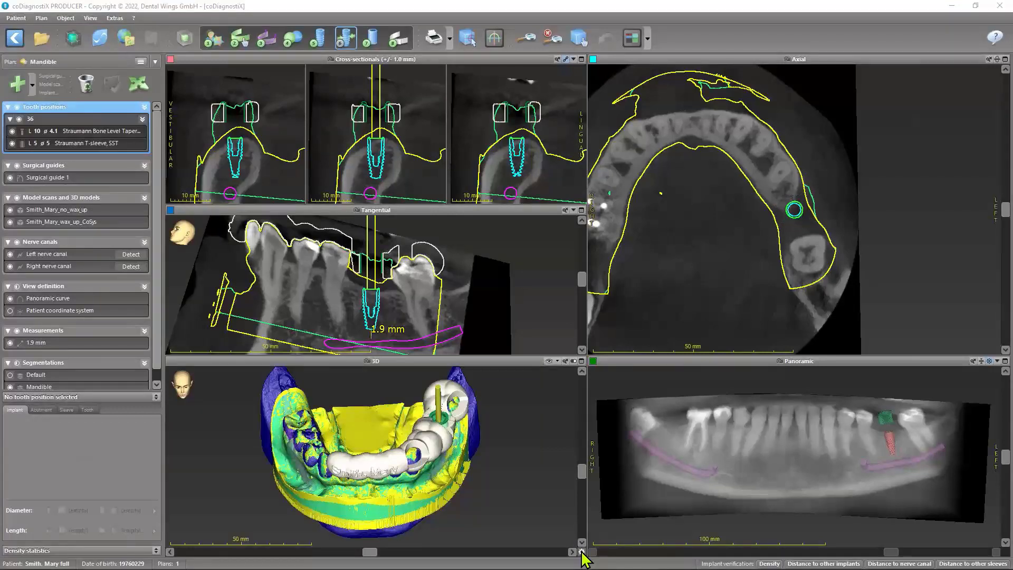
pyautogui.click(90, 18)
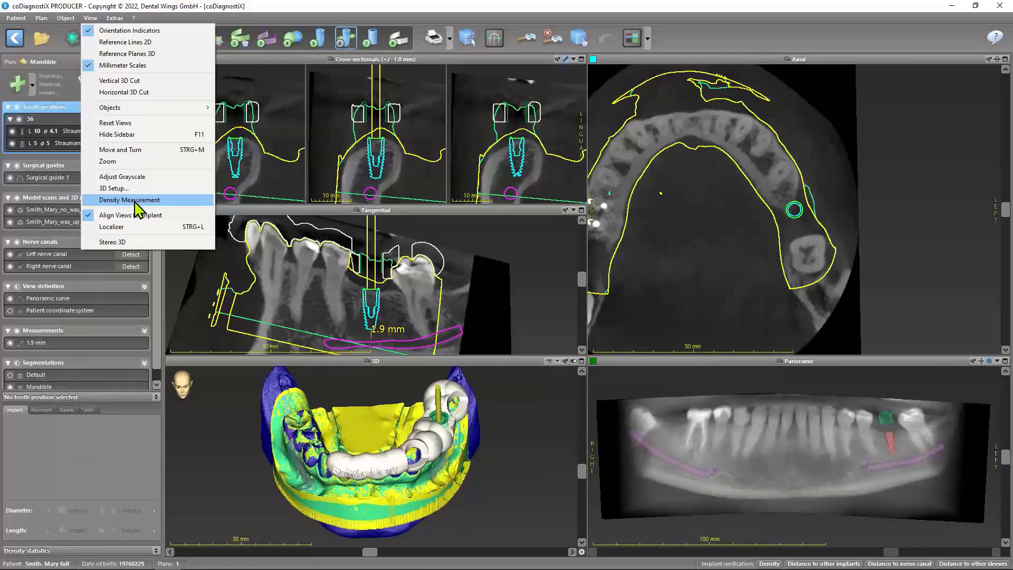
# Review the functions for adding and deleting objects and for editing an object's comment
pyautogui.click(64, 18)
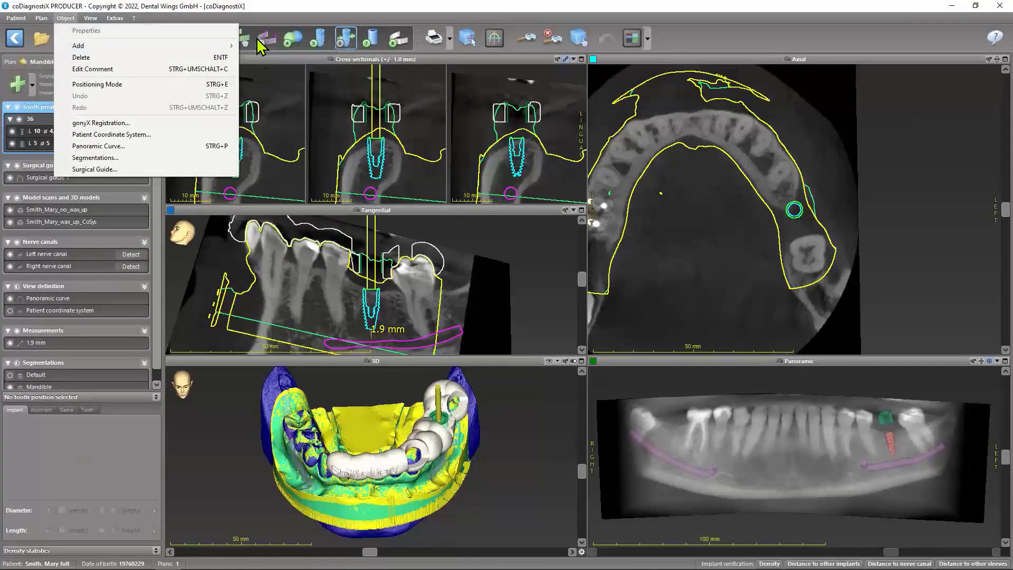
pyautogui.moveTo(97, 53)
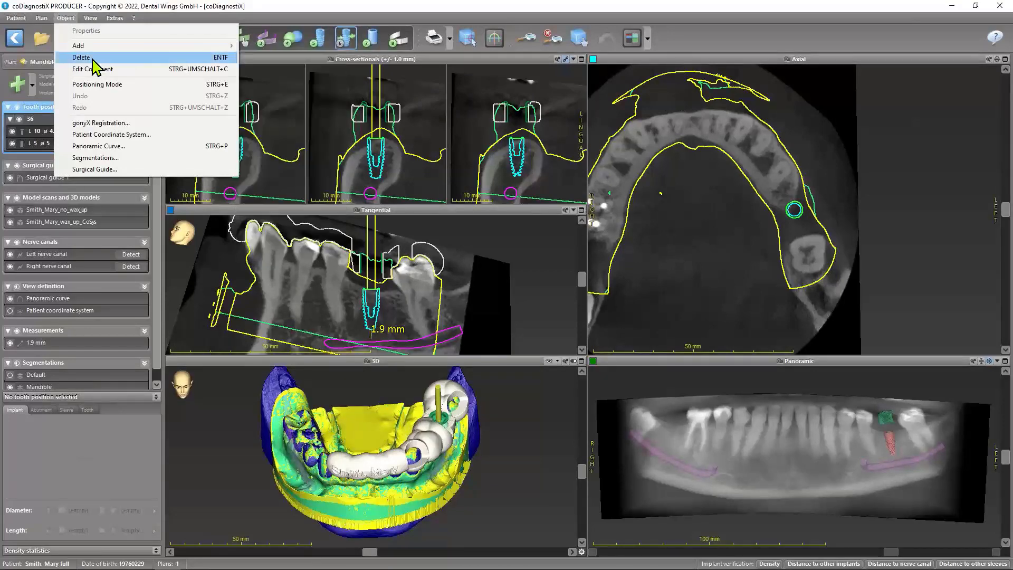
pyautogui.click(176, 17)
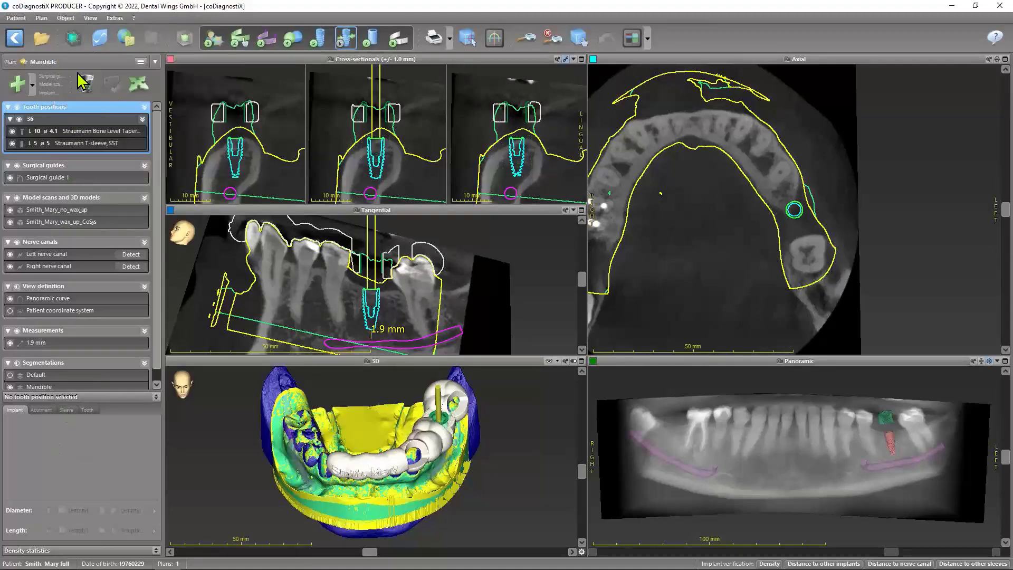
pyautogui.click(61, 19)
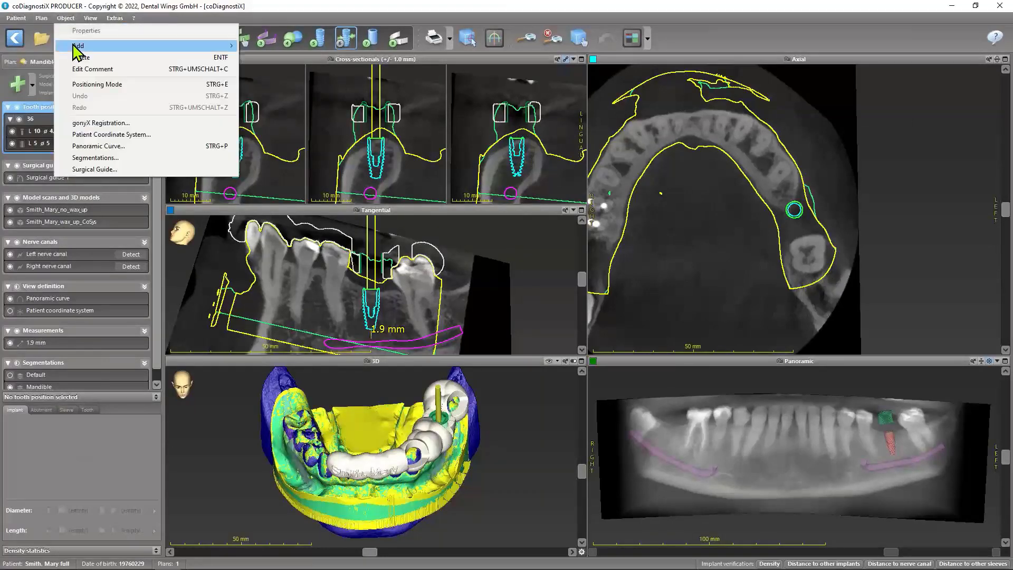
pyautogui.click(184, 17)
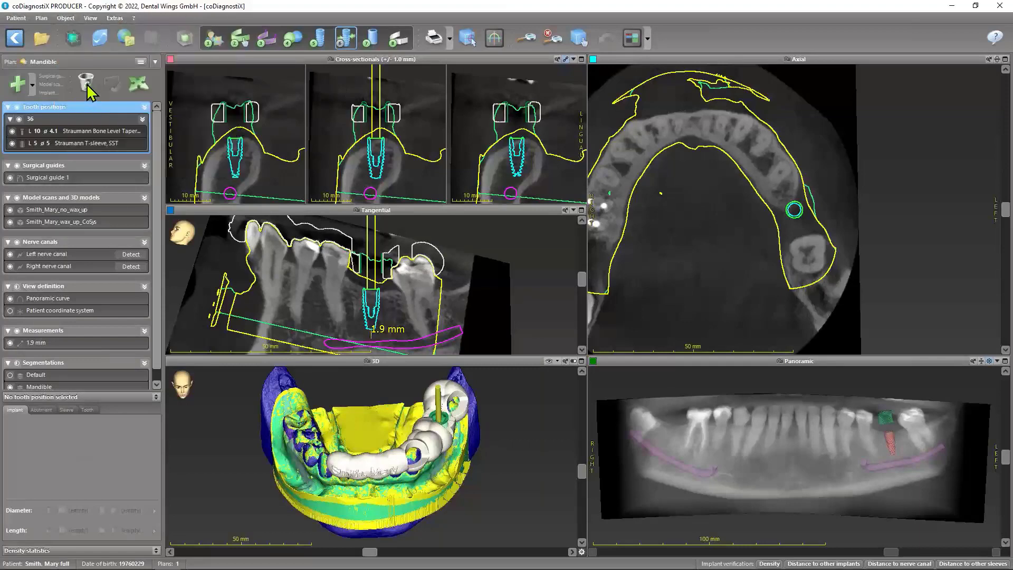
pyautogui.click(64, 17)
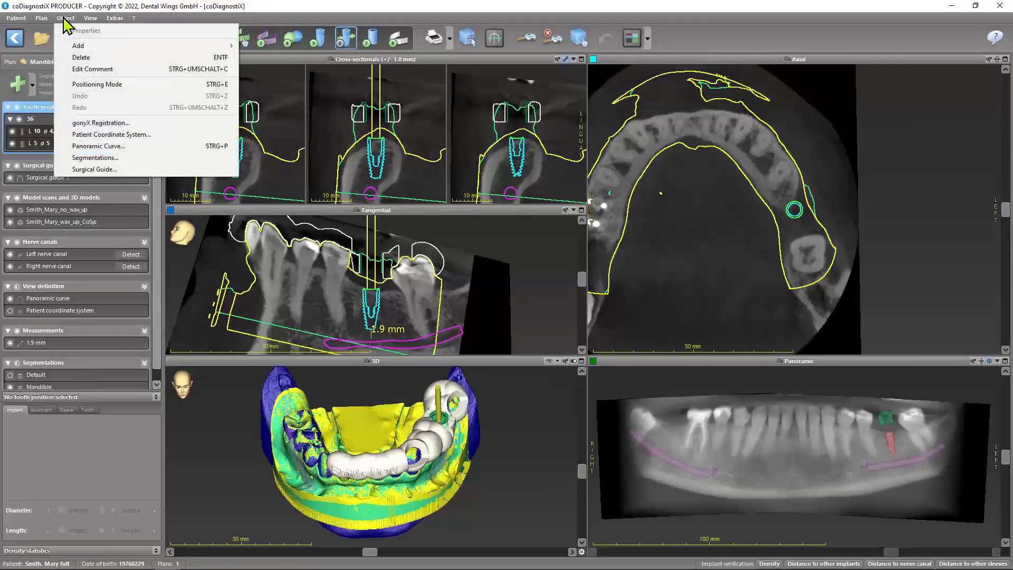
pyautogui.click(93, 69)
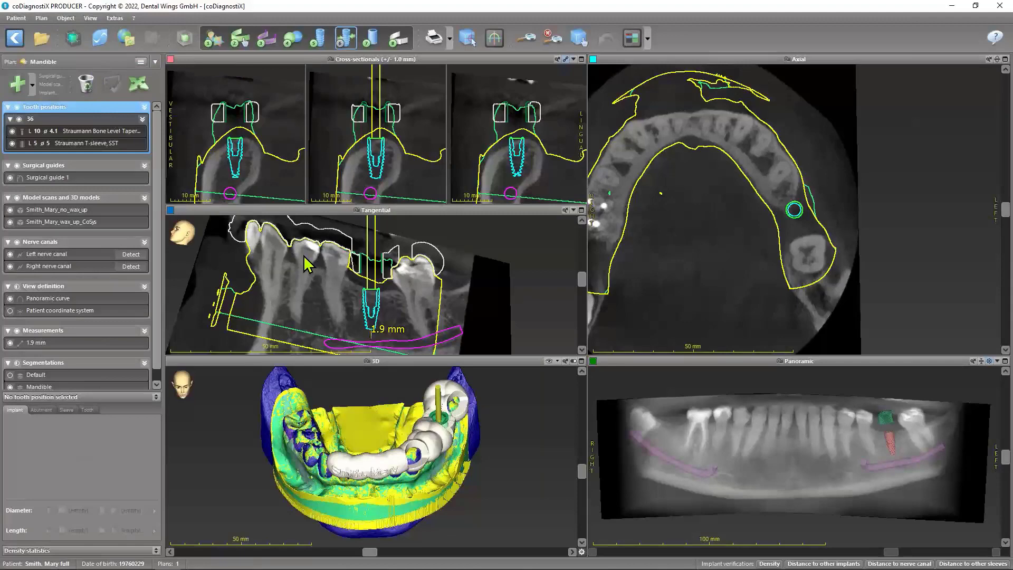
# Review the object functions for the panoramic curve, segmentations and surgical guide, and look over the functions available for the plan
pyautogui.click(66, 18)
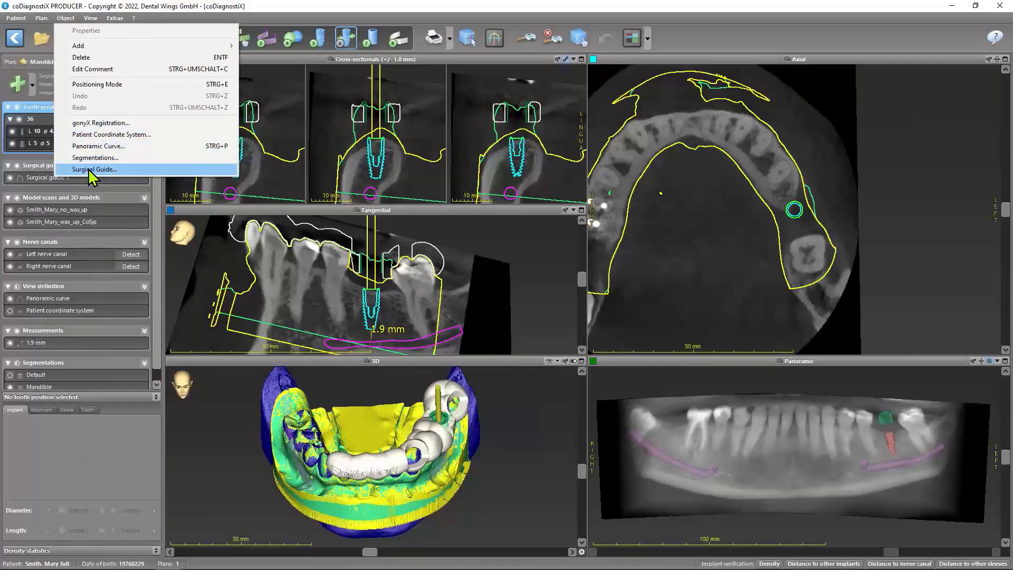
pyautogui.click(68, 18)
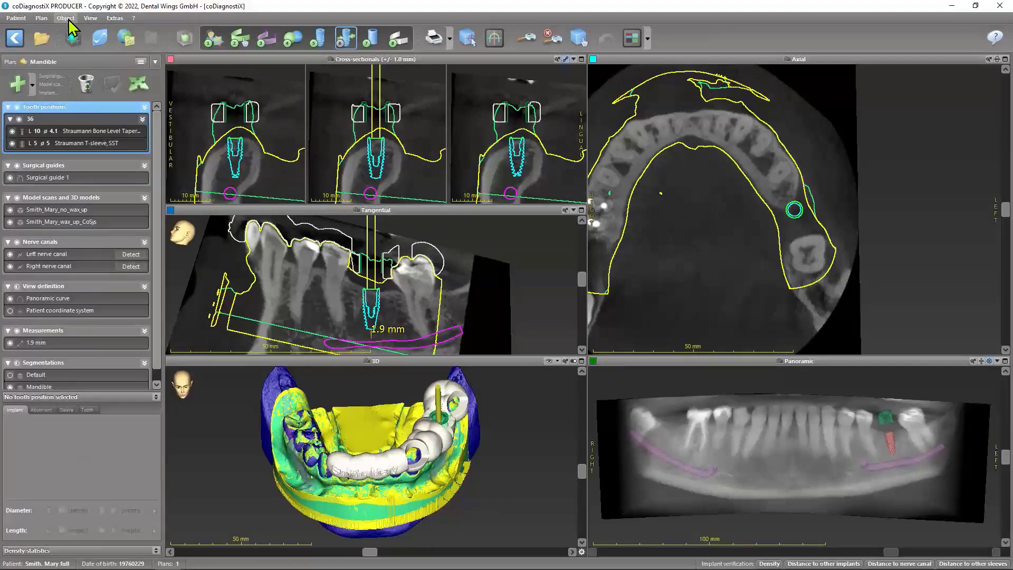
pyautogui.click(42, 18)
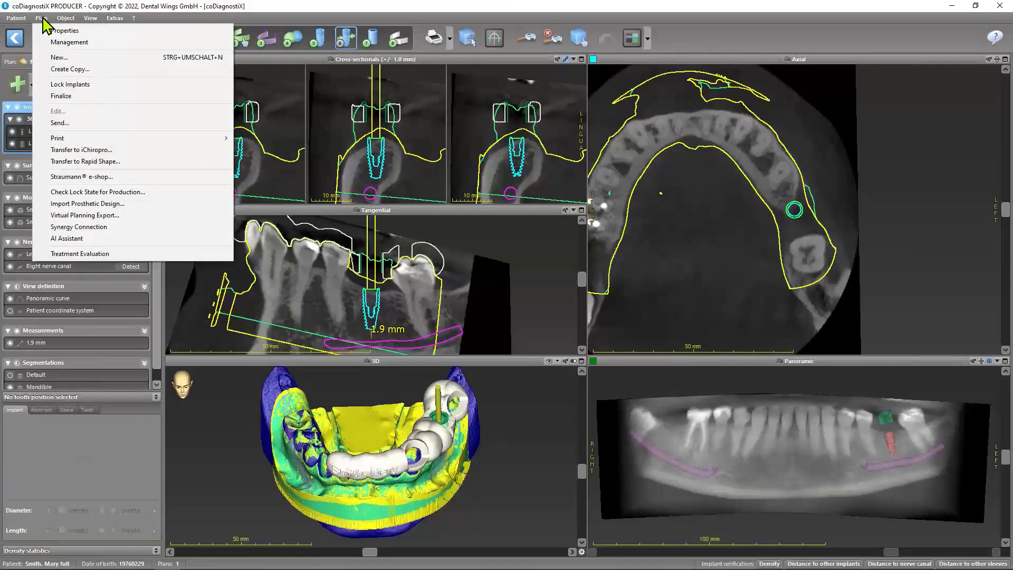
pyautogui.click(210, 19)
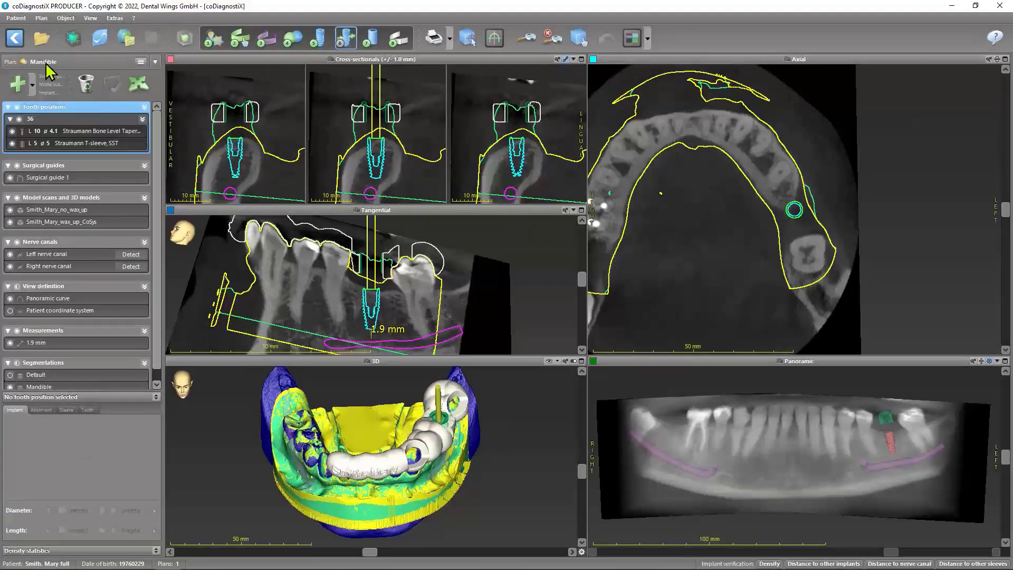
# Review the current plan's properties, including jaw, name, comments, change protection and implant update mode, without changing them
pyautogui.click(41, 18)
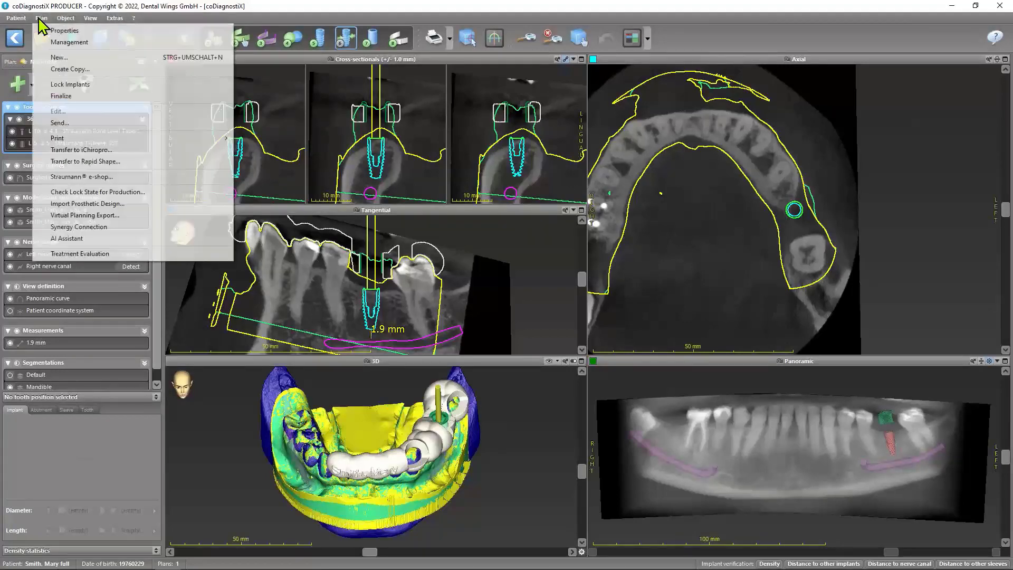
pyautogui.click(63, 32)
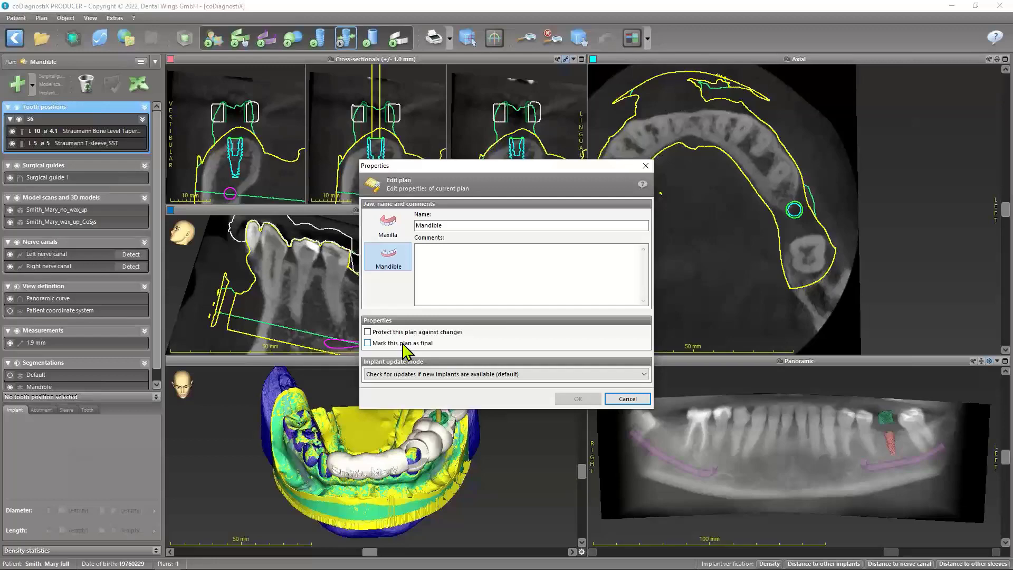
pyautogui.click(628, 399)
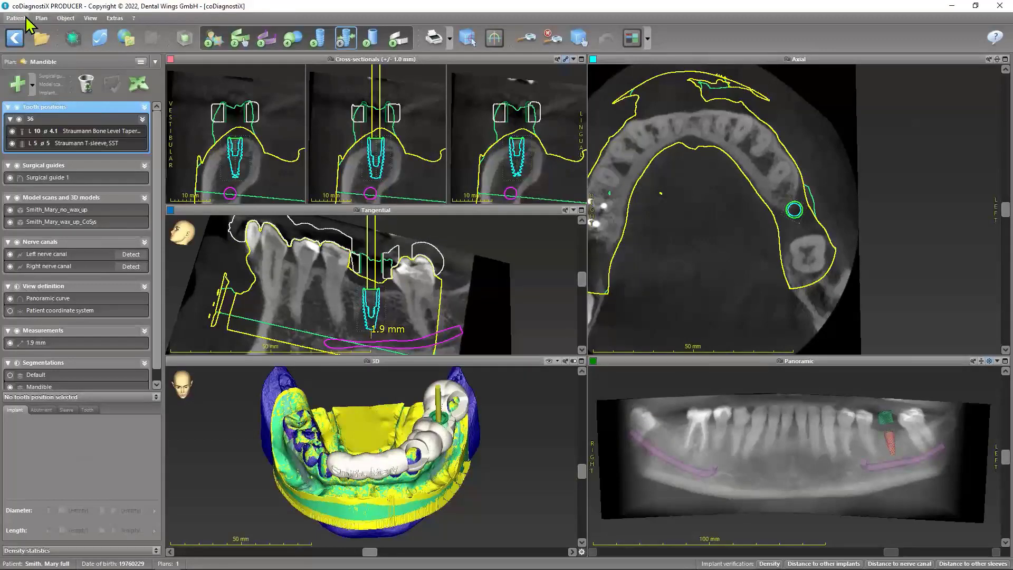
# Copy the Mandible plan with all its elements to a new plan named "Mandible para" in the plan management
pyautogui.click(42, 17)
pyautogui.click(69, 42)
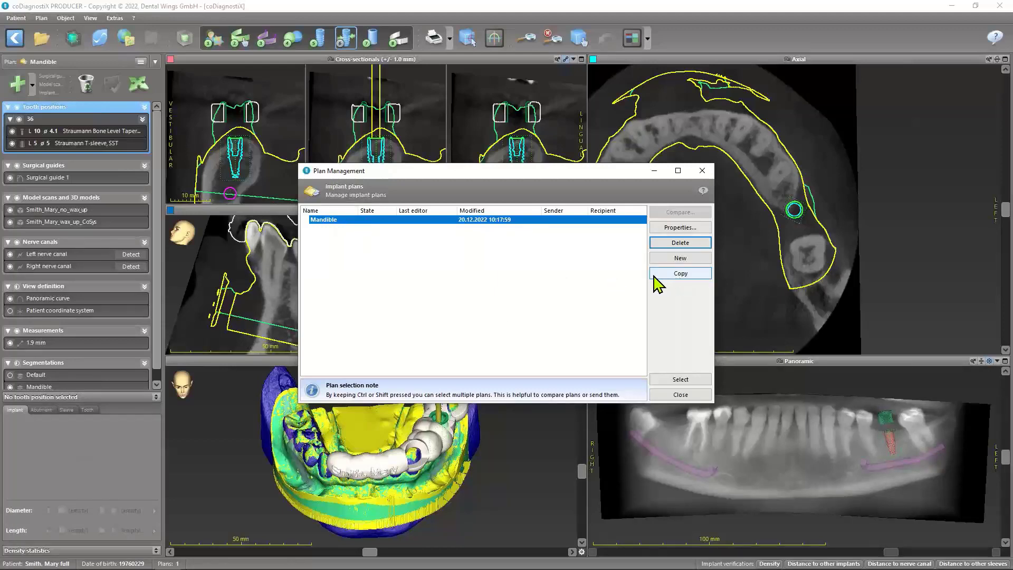
pyautogui.click(680, 273)
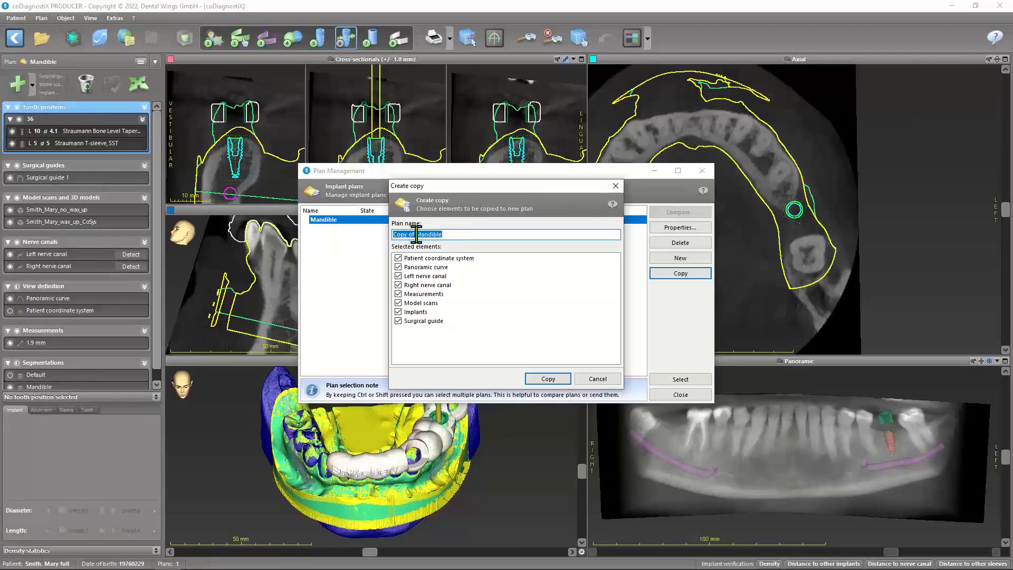
pyautogui.moveTo(416, 234); pyautogui.dragTo(366, 237)
pyautogui.press('BackSpace')
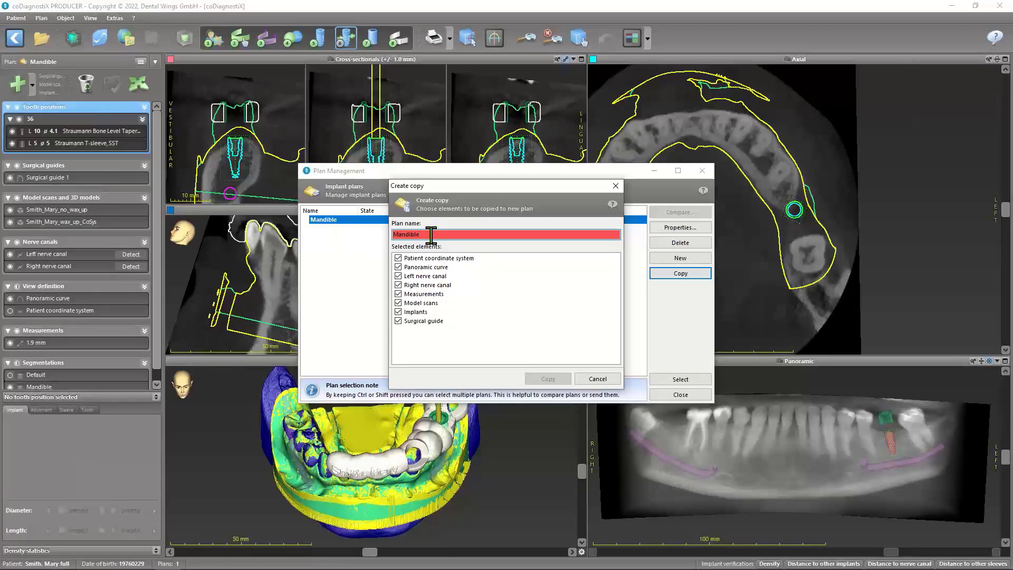
pyautogui.write('pa')
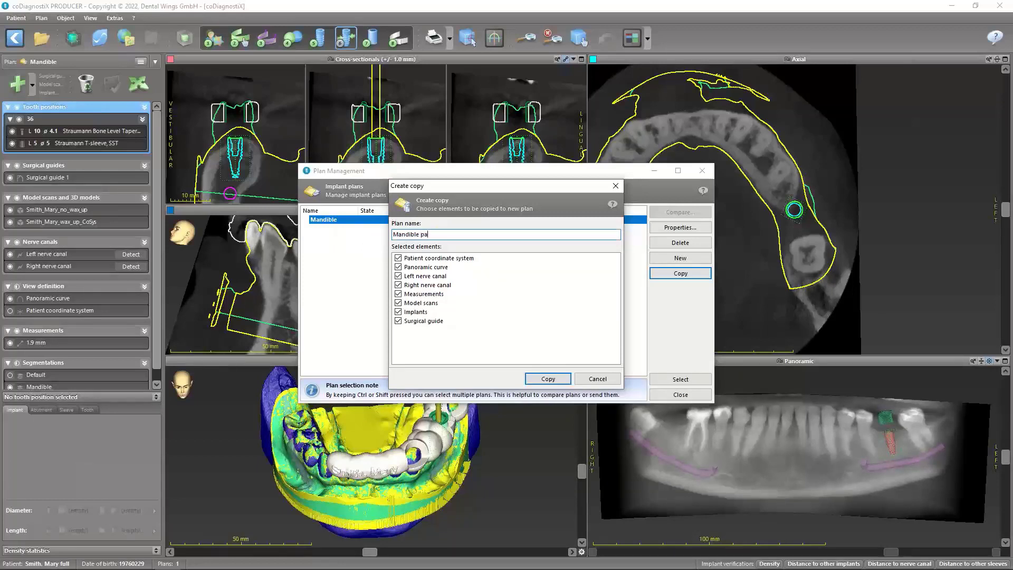
pyautogui.write('ra')
pyautogui.click(546, 379)
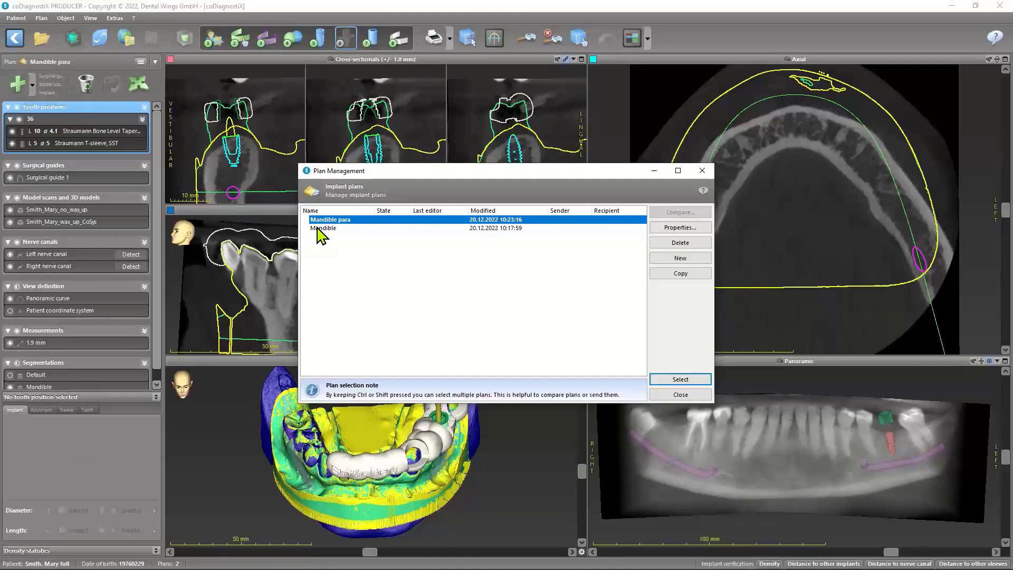
pyautogui.click(689, 397)
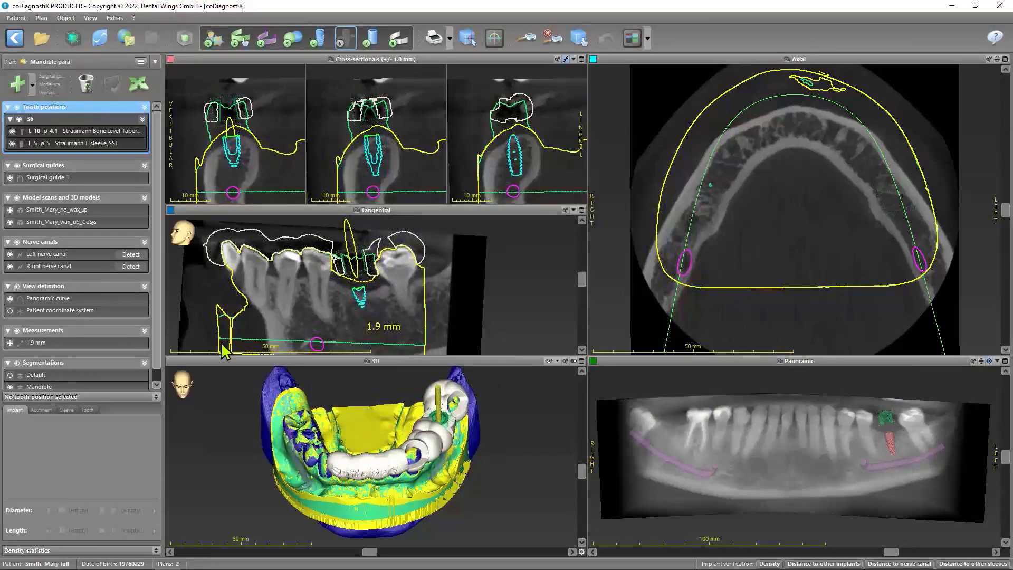
# Set the length of the implant at tooth position 36 to 12 mm
pyautogui.click(96, 132)
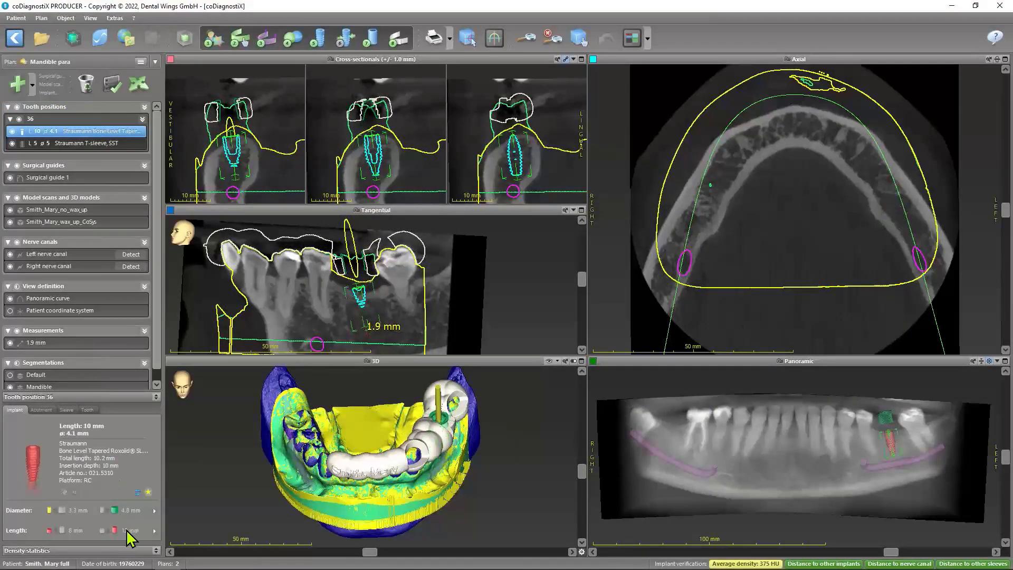
pyautogui.click(125, 530)
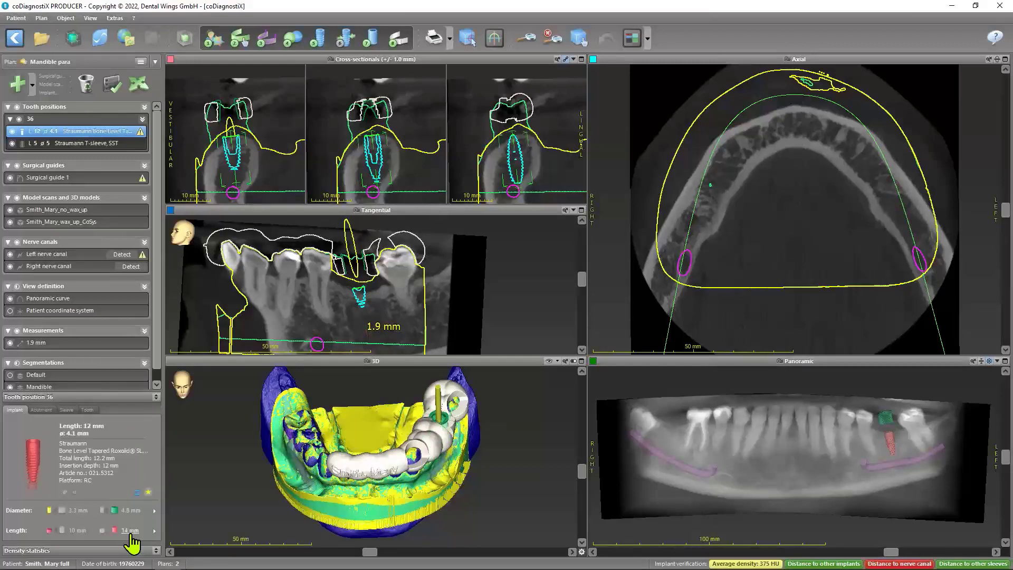
# Compare the "Mandible para" and "Mandible" plans in the plan management to review their differences
pyautogui.click(40, 19)
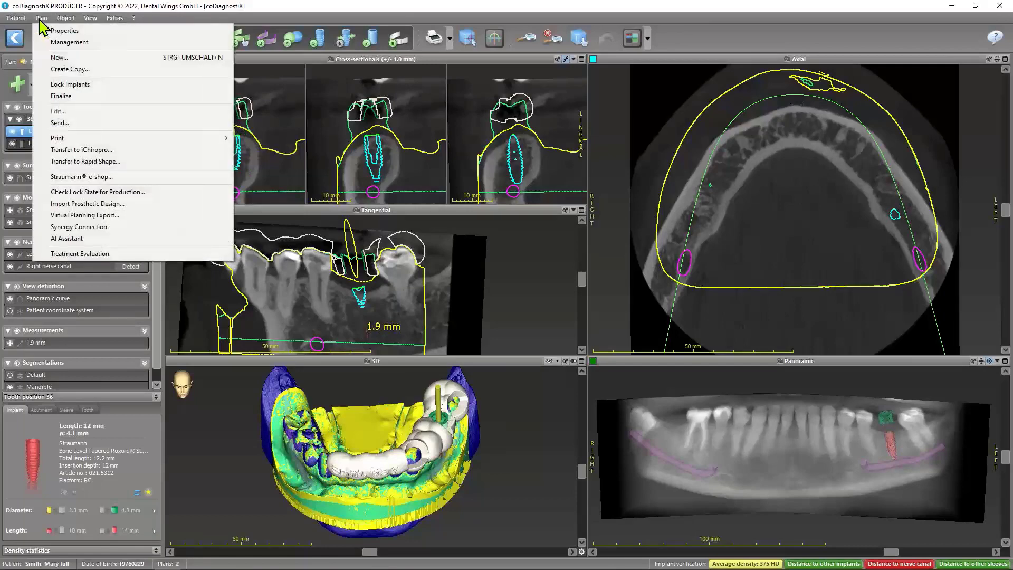
pyautogui.click(41, 19)
pyautogui.click(39, 17)
pyautogui.click(184, 16)
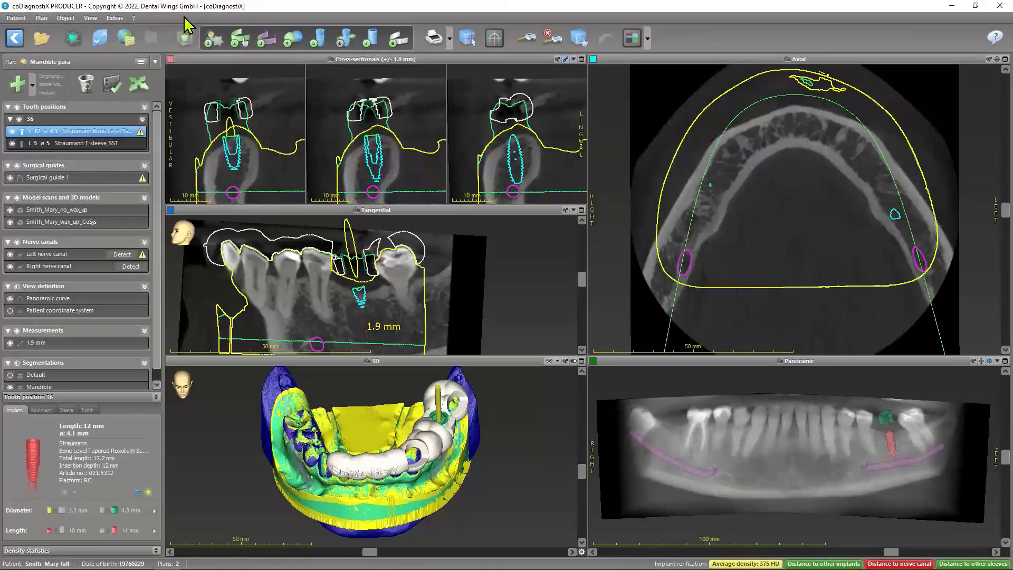
pyautogui.click(141, 63)
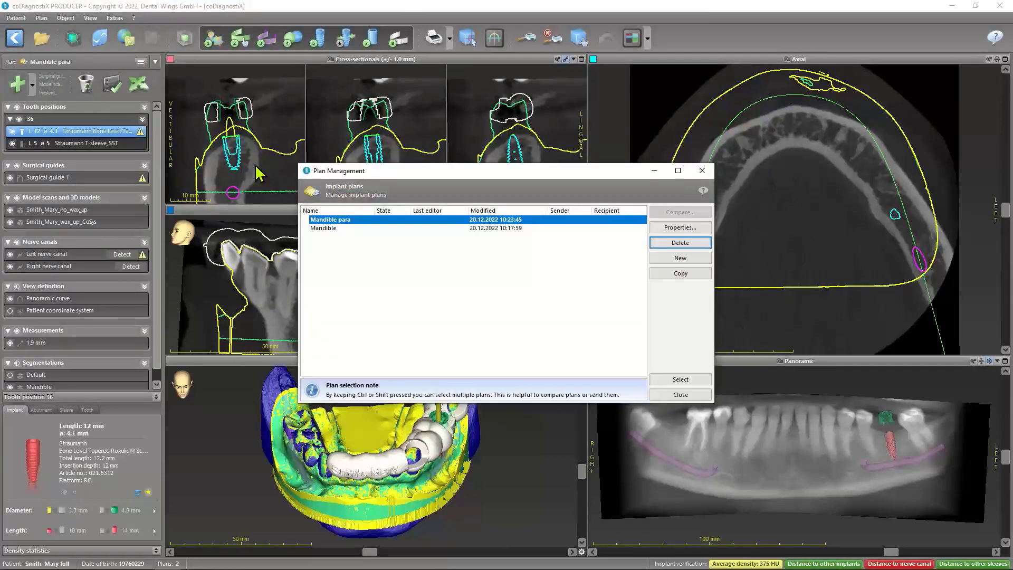
pyautogui.keyDown('ctrl'); pyautogui.click(348, 229); pyautogui.keyUp('ctrl')
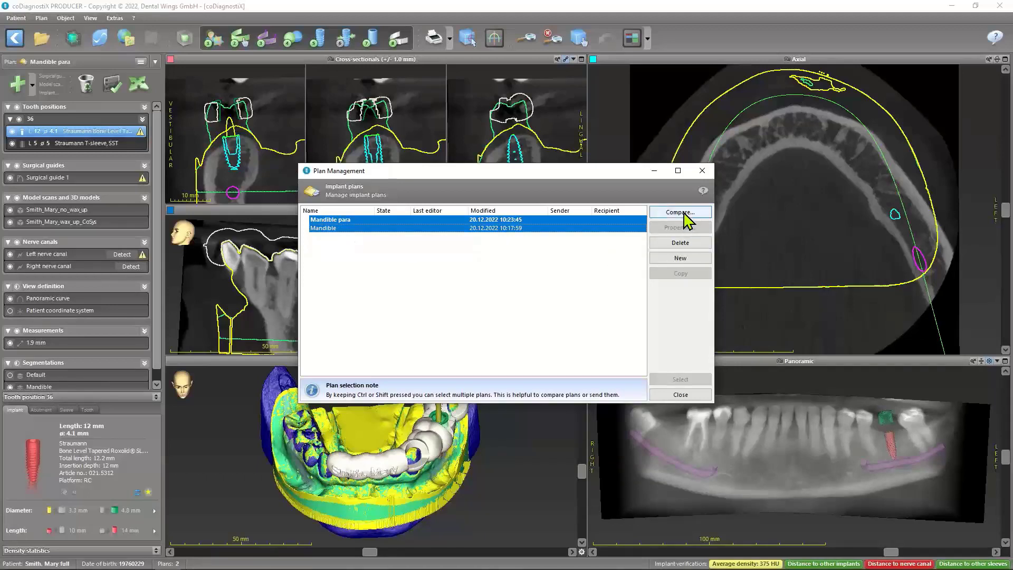
pyautogui.click(681, 212)
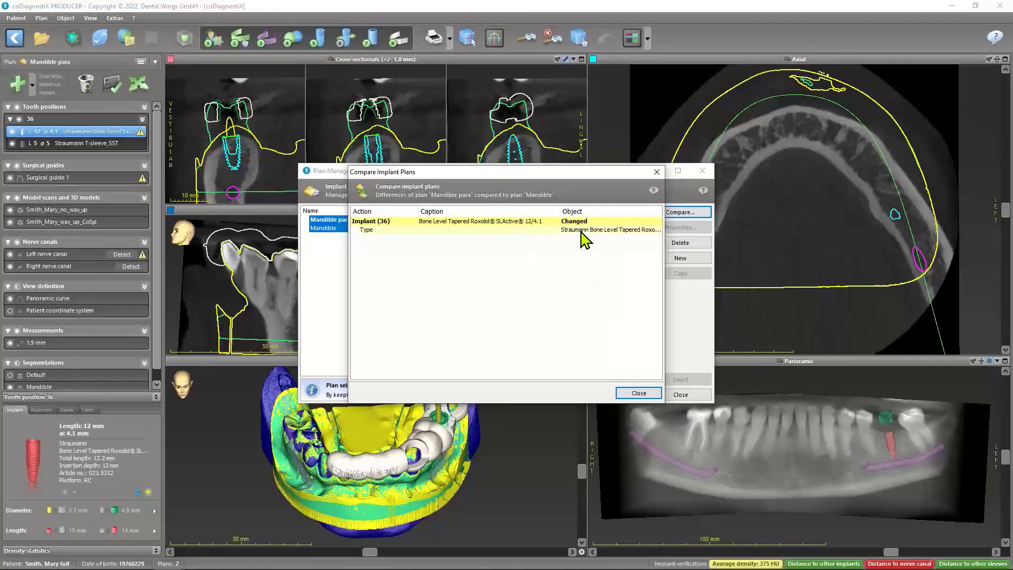
pyautogui.click(633, 396)
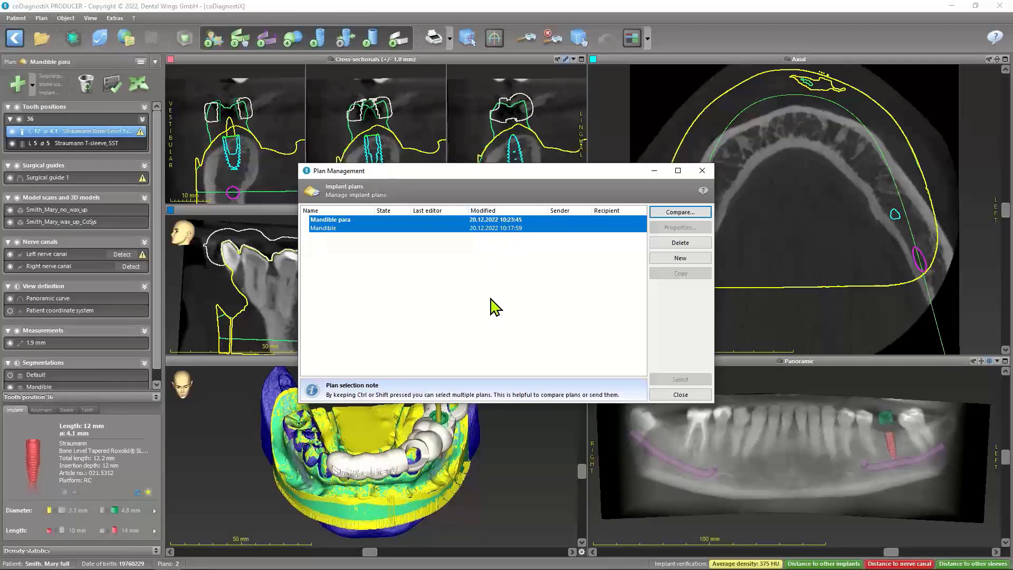
pyautogui.click(356, 228)
pyautogui.click(356, 220)
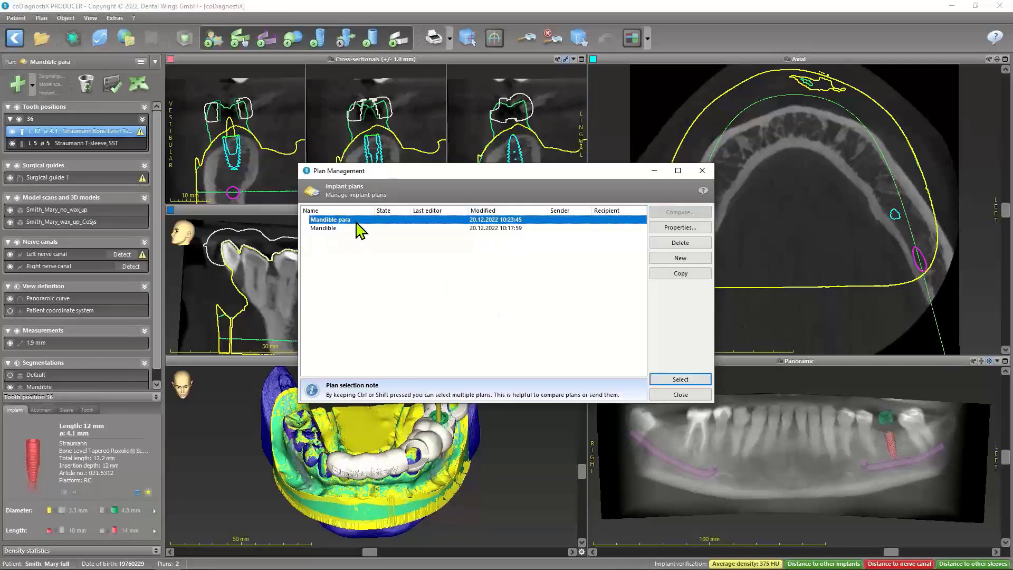
pyautogui.click(679, 394)
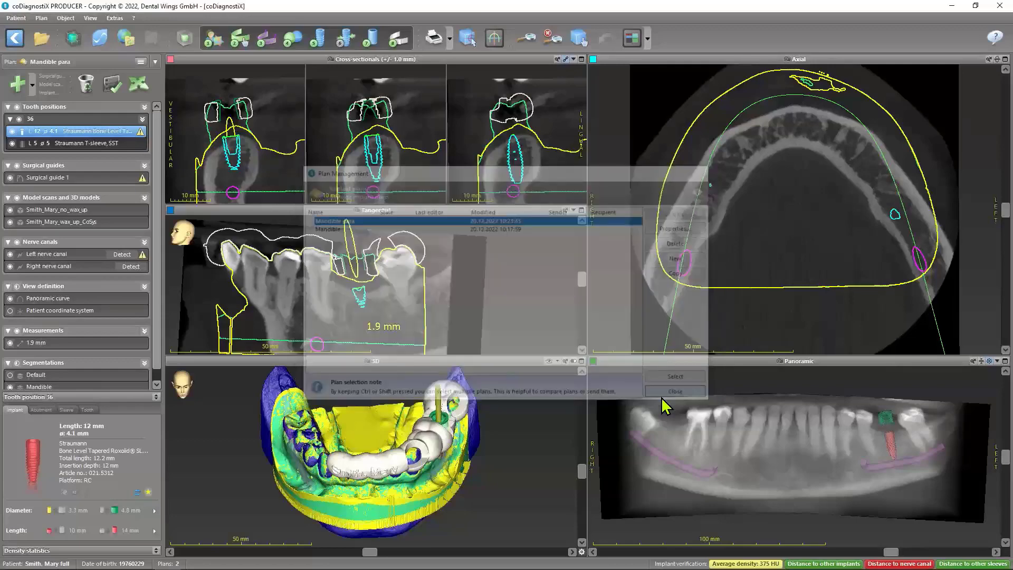
# Lock the plan's implants against modification and unlock them again
pyautogui.click(19, 28)
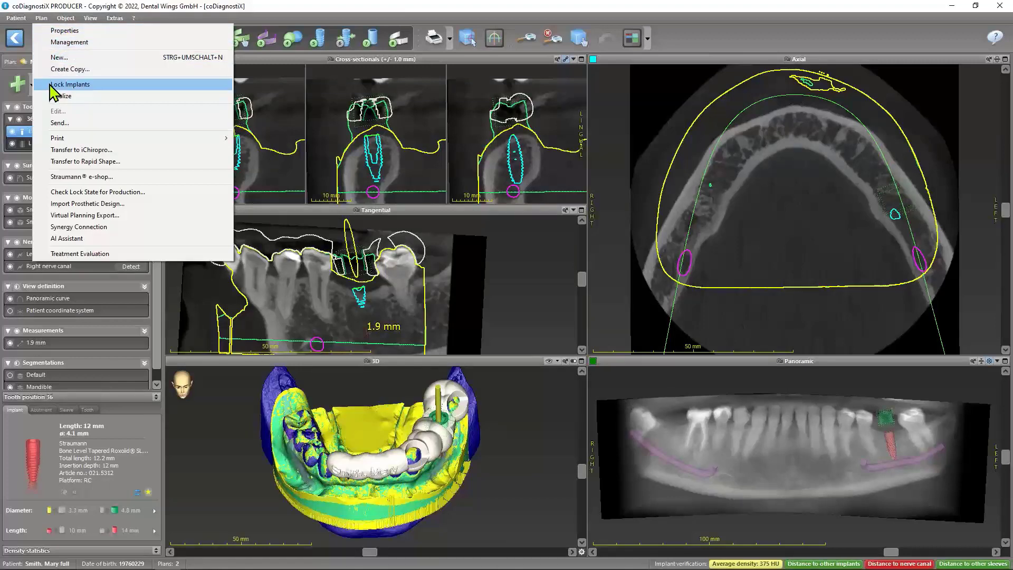
pyautogui.click(173, 22)
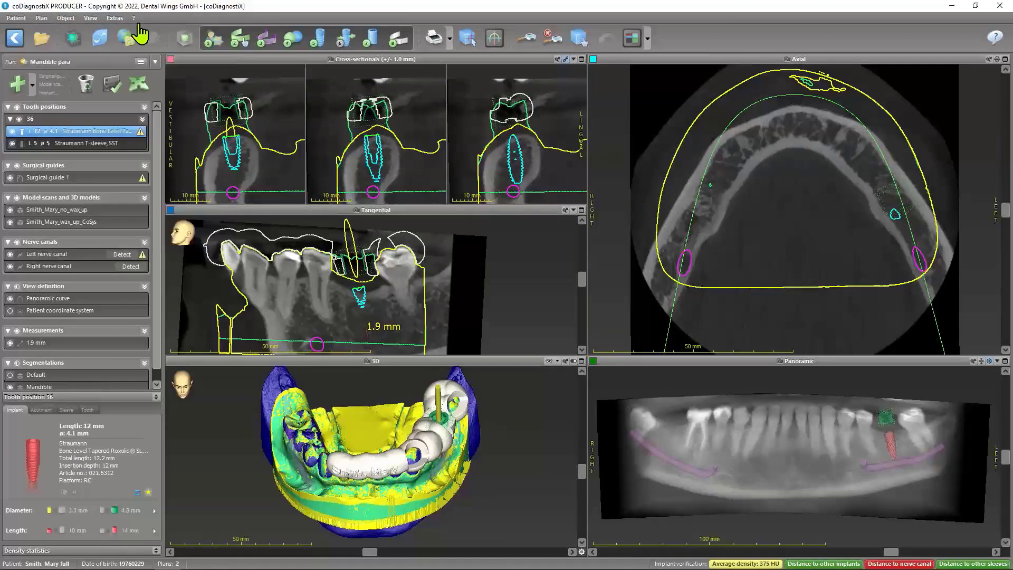
pyautogui.click(42, 18)
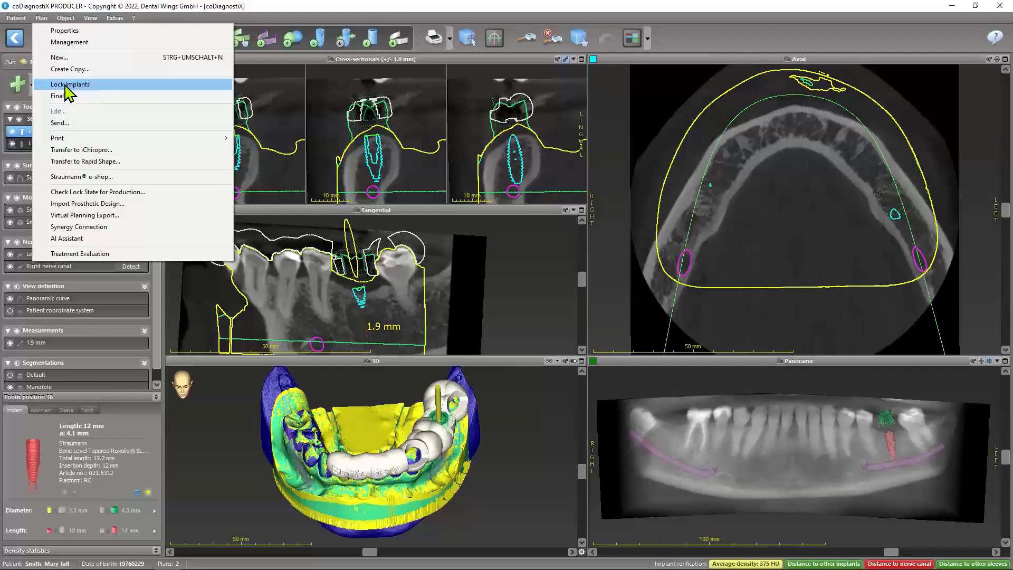
pyautogui.click(73, 85)
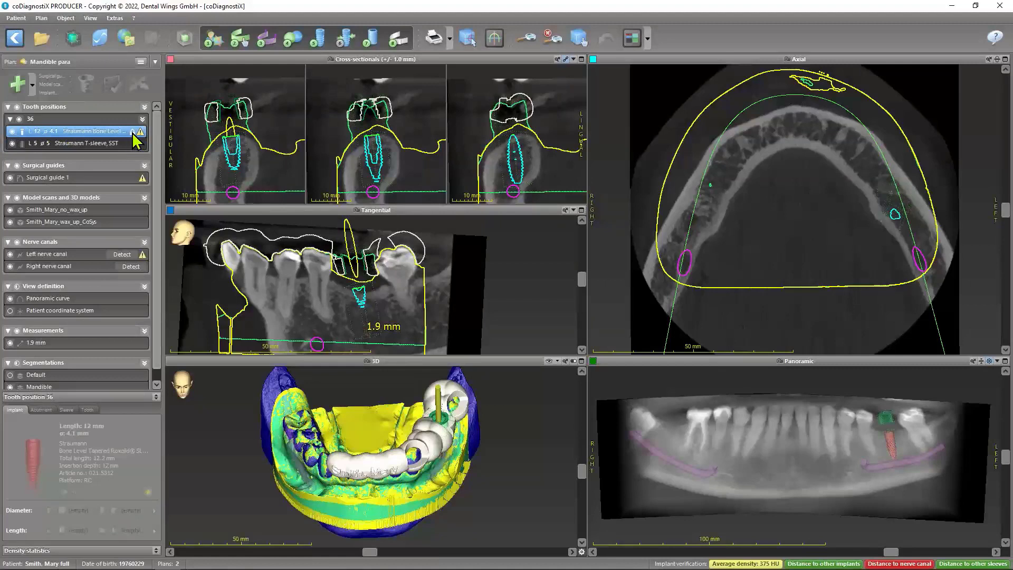
pyautogui.moveTo(132, 134)
pyautogui.click(44, 20)
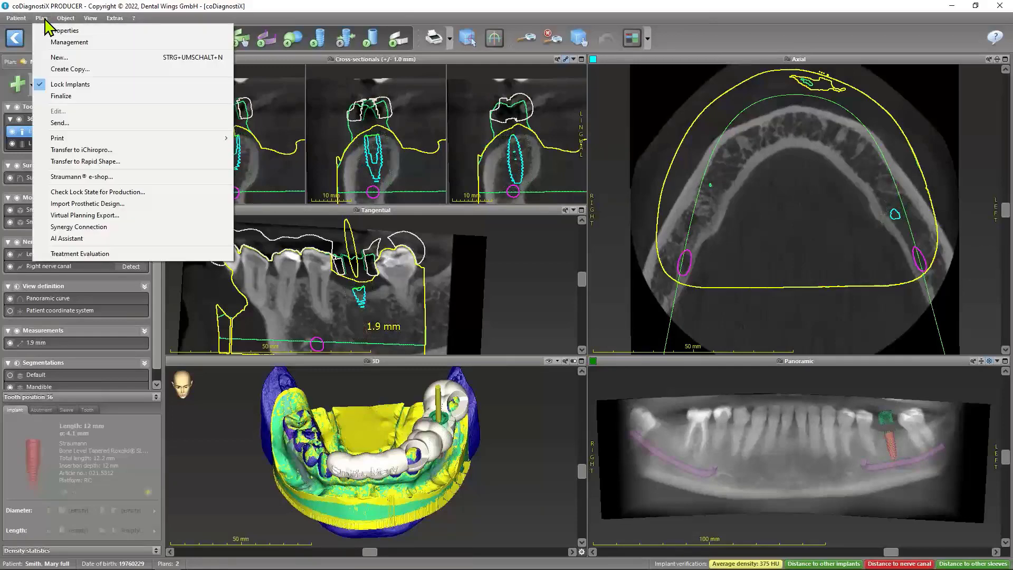
pyautogui.click(61, 88)
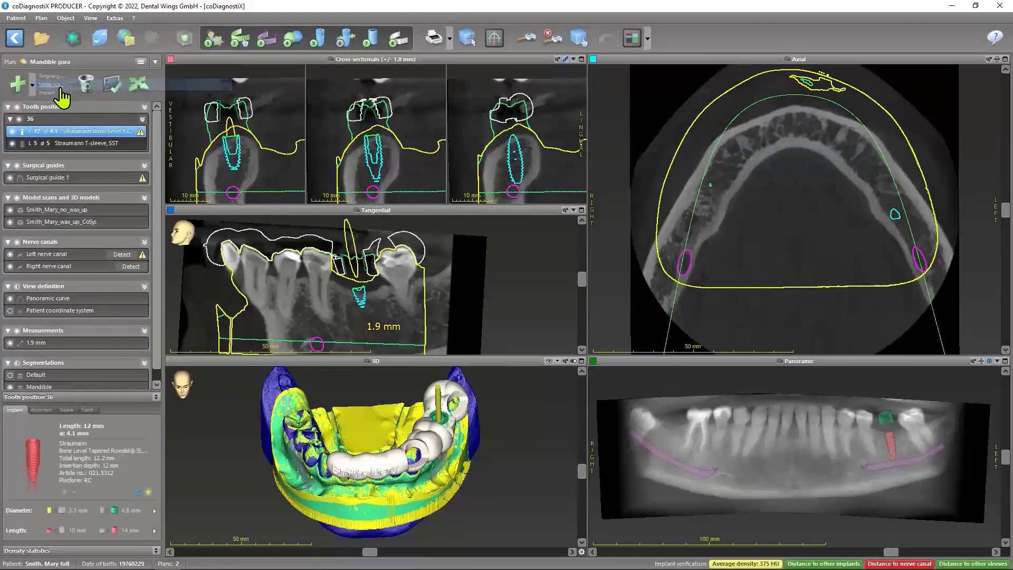
# Customize the toolbar by adding the Lock implants symbol at its end
pyautogui.rightClick(701, 39)
pyautogui.click(727, 43)
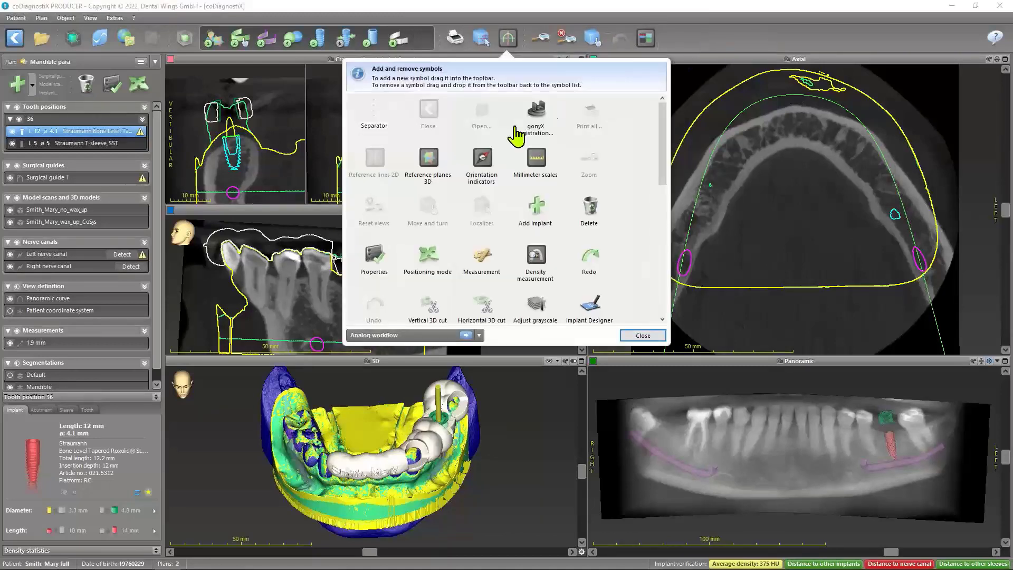
pyautogui.scroll(-1, 496, 165)
pyautogui.scroll(-4, 495, 165)
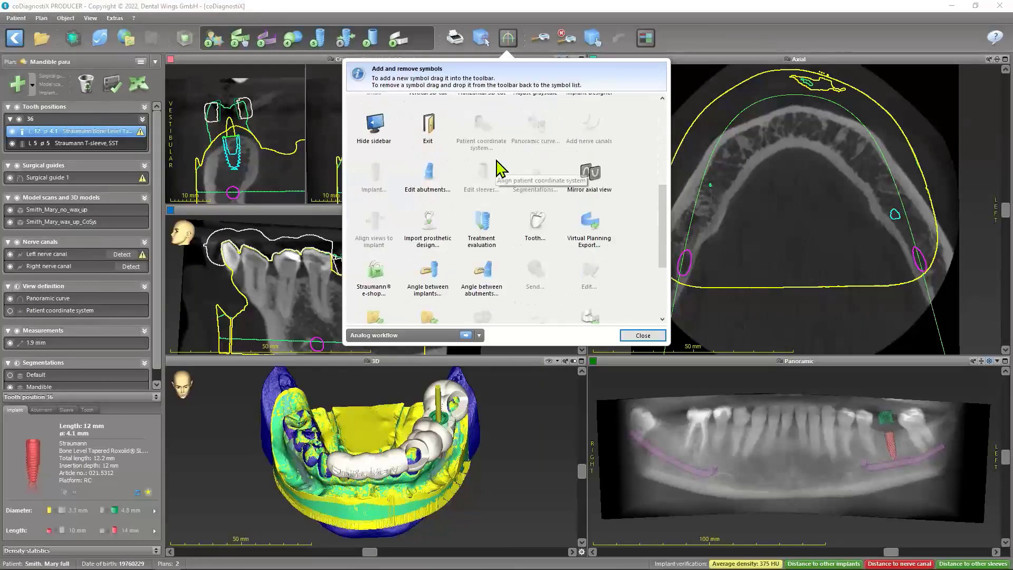
pyautogui.scroll(-2, 500, 169)
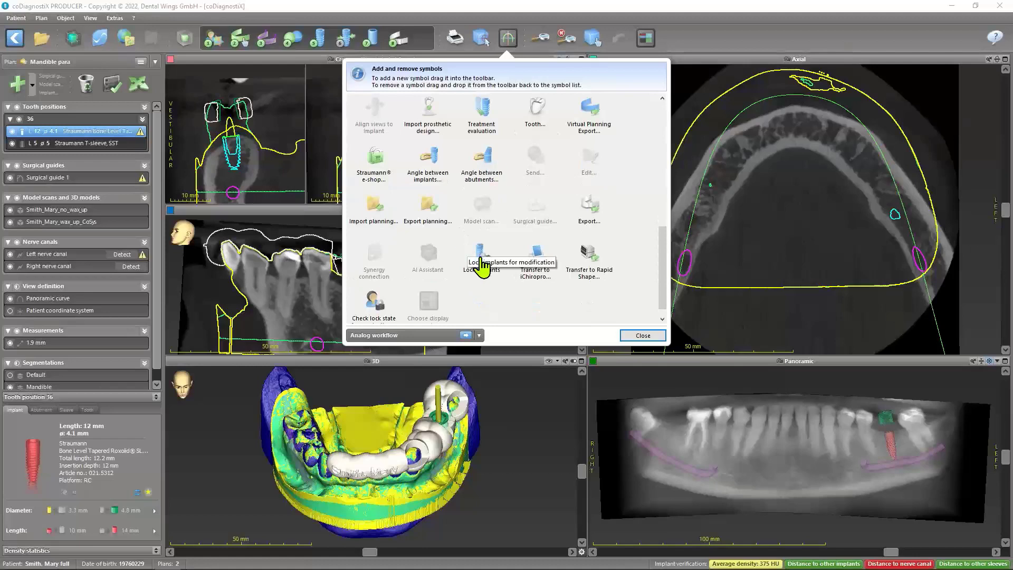
pyautogui.moveTo(482, 264); pyautogui.dragTo(684, 29)
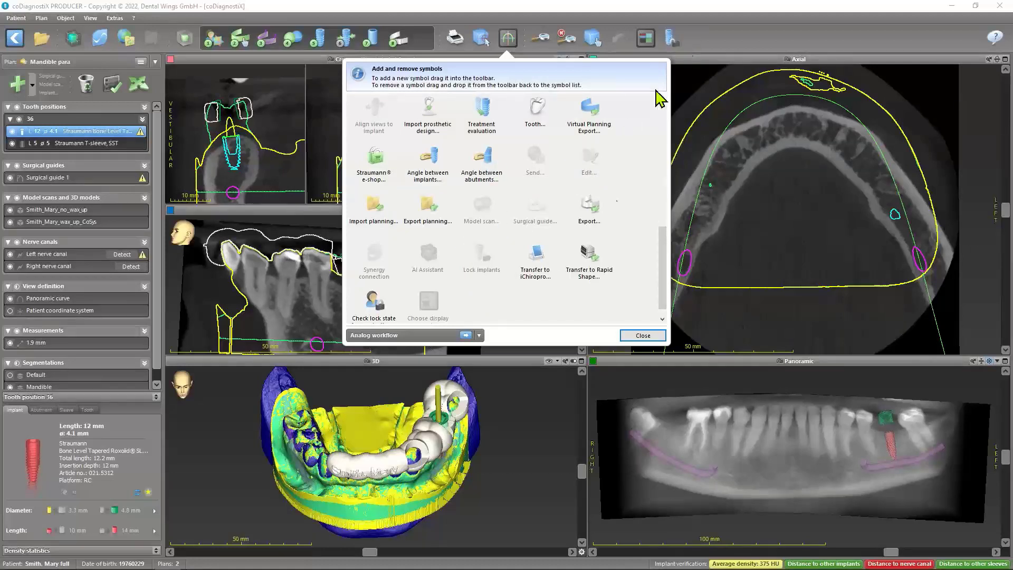
pyautogui.click(643, 335)
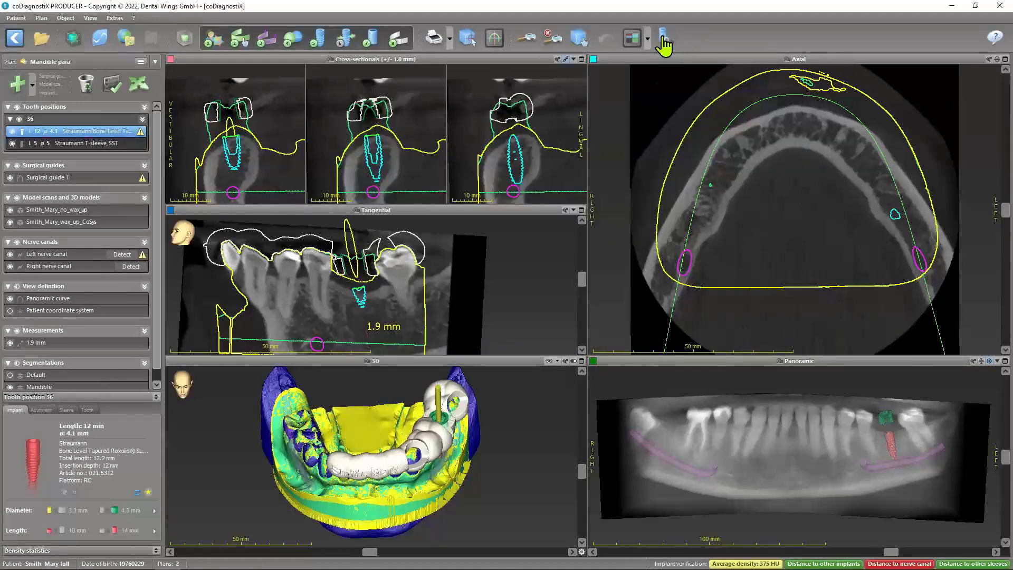
# Lock the plan's implants against modification and align the views to the implant at tooth position 36
pyautogui.click(663, 38)
pyautogui.click(663, 38)
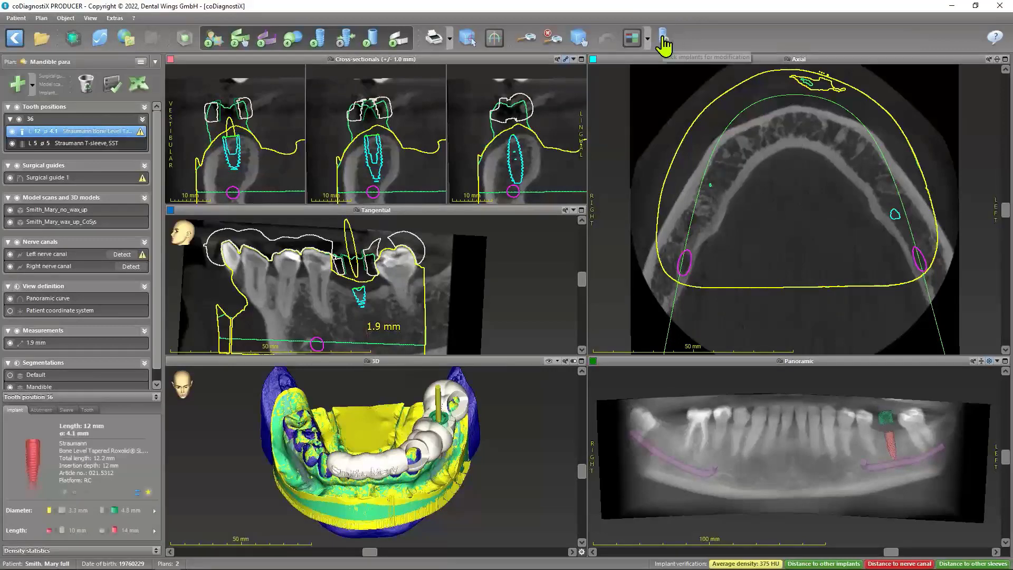
pyautogui.click(663, 38)
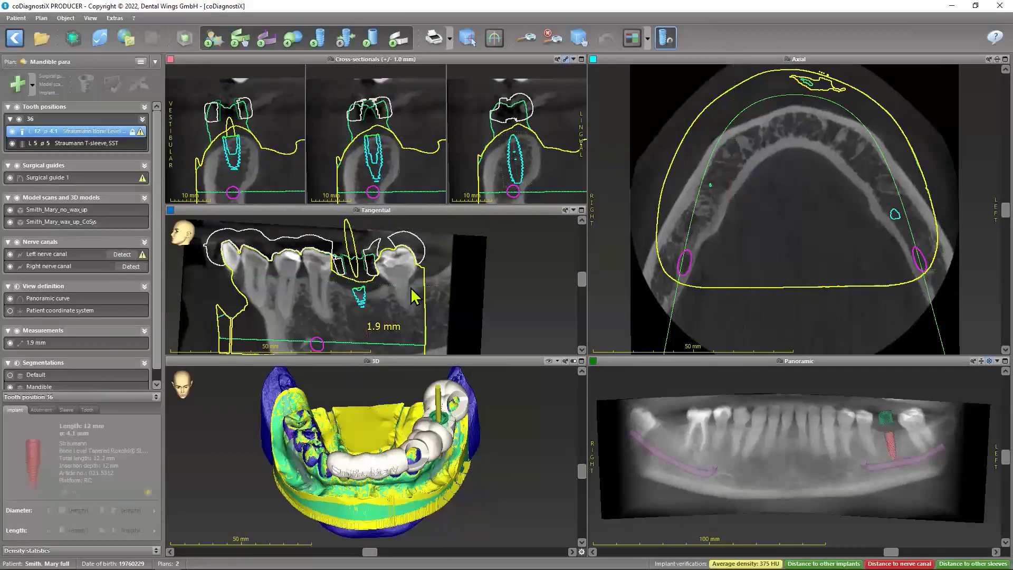
pyautogui.click(344, 42)
pyautogui.click(371, 194)
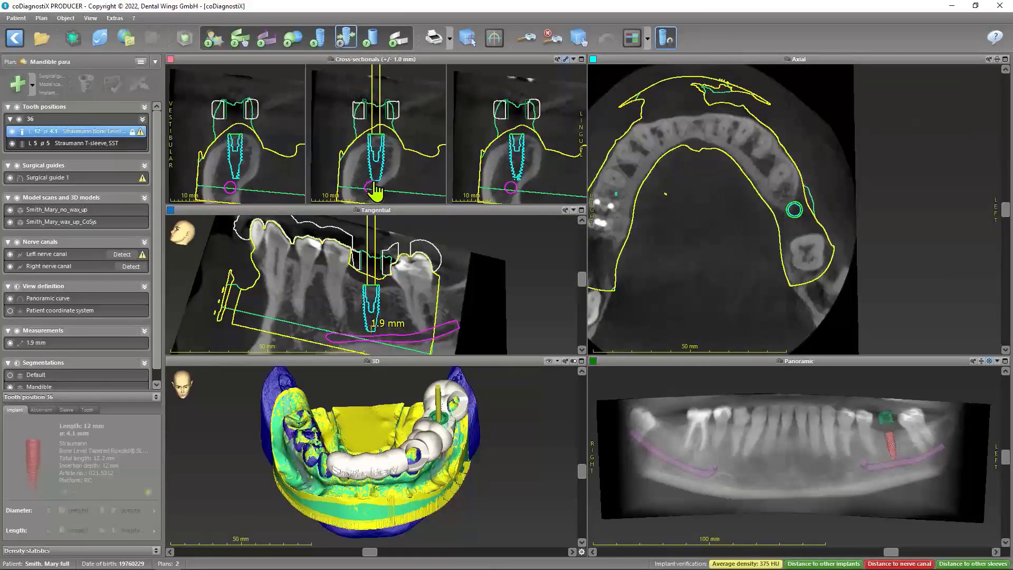
# Open the design settings of Surgical guide 1, leave them unchanged, and check the warning attached to the guide
pyautogui.click(69, 178)
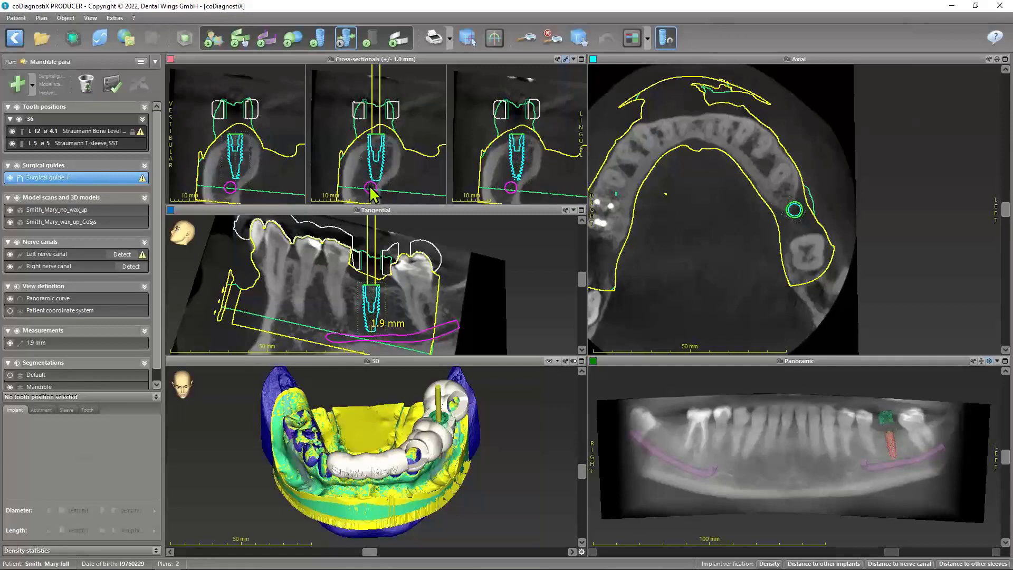
pyautogui.doubleClick(59, 177)
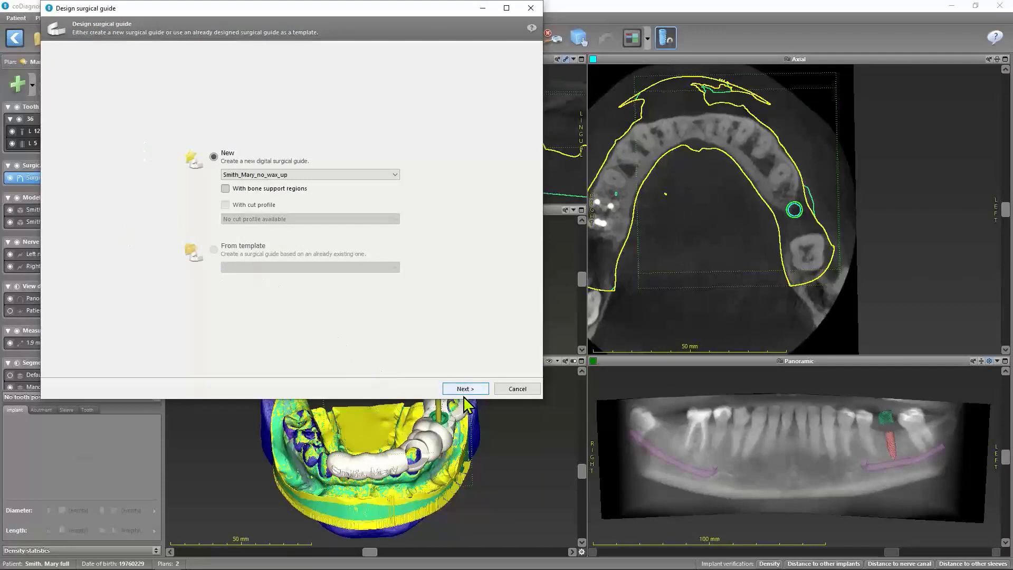
pyautogui.click(517, 388)
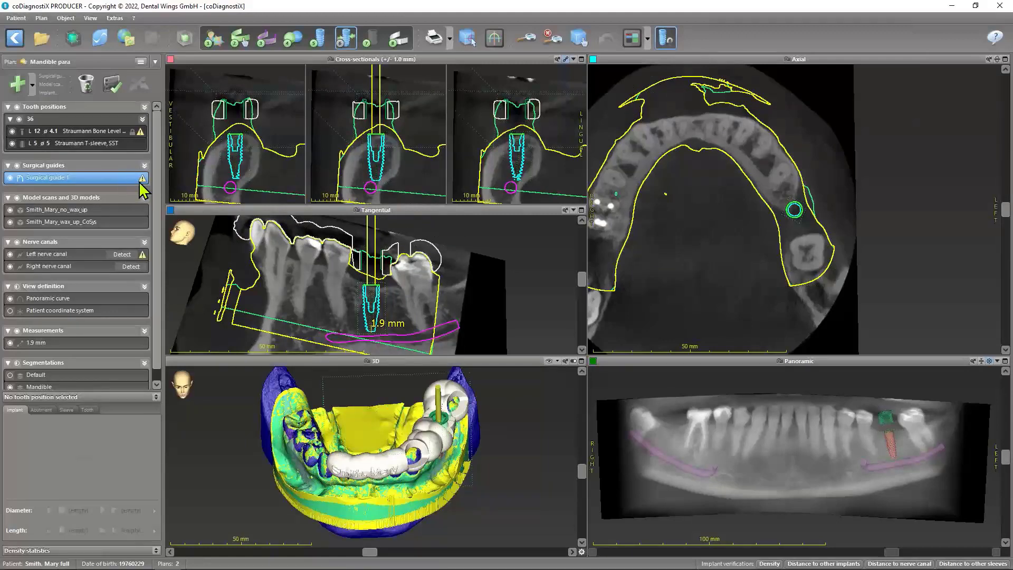
pyautogui.moveTo(142, 178)
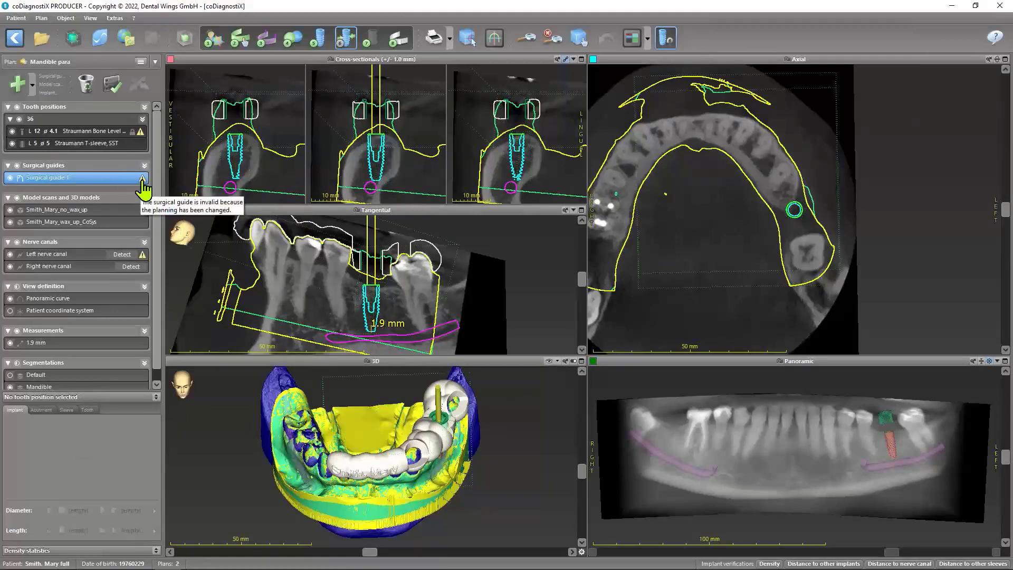
# Look over the plan's functions for finalizing, sending and printing, including the available printouts
pyautogui.click(41, 18)
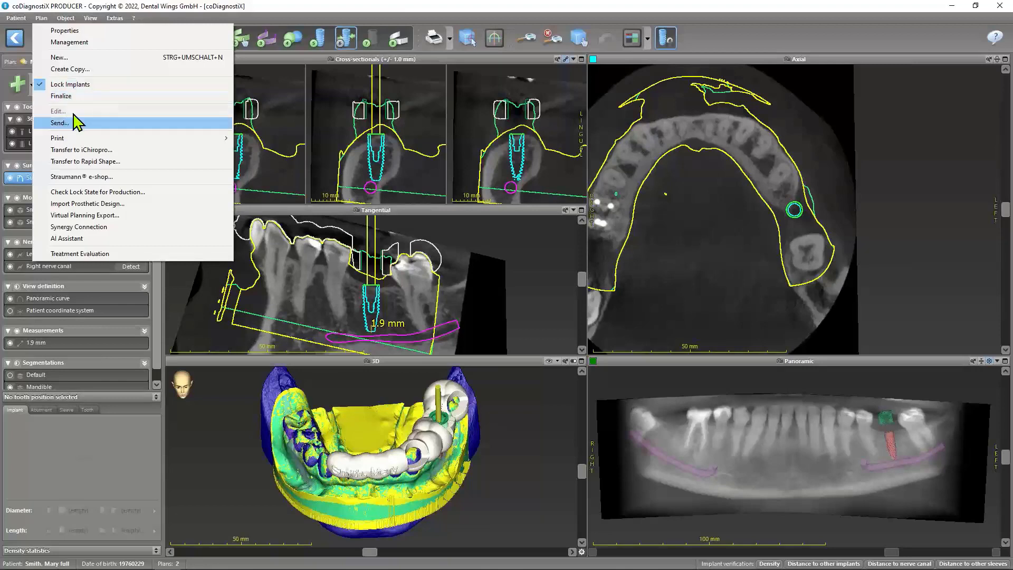
pyautogui.click(164, 20)
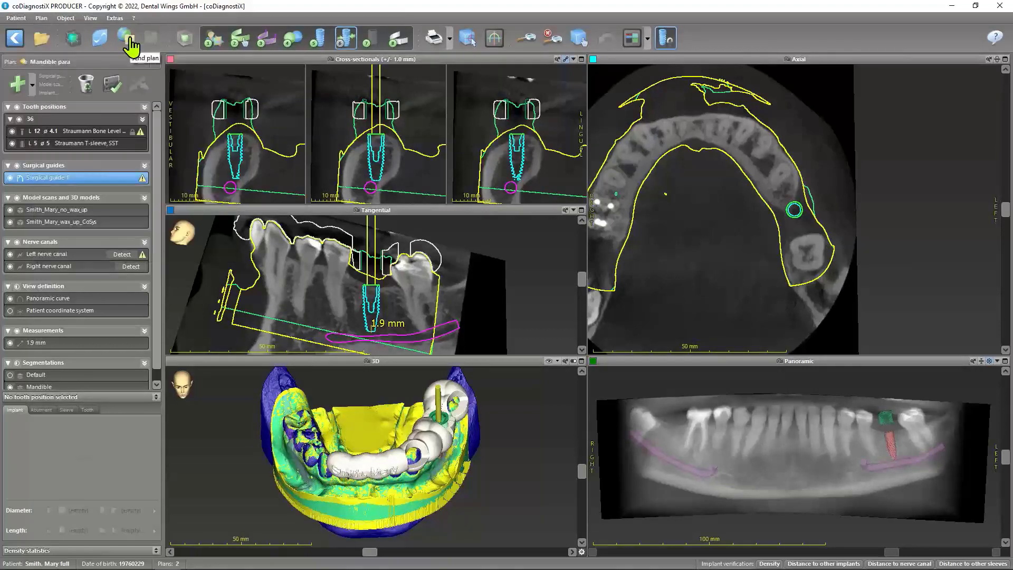
pyautogui.click(41, 18)
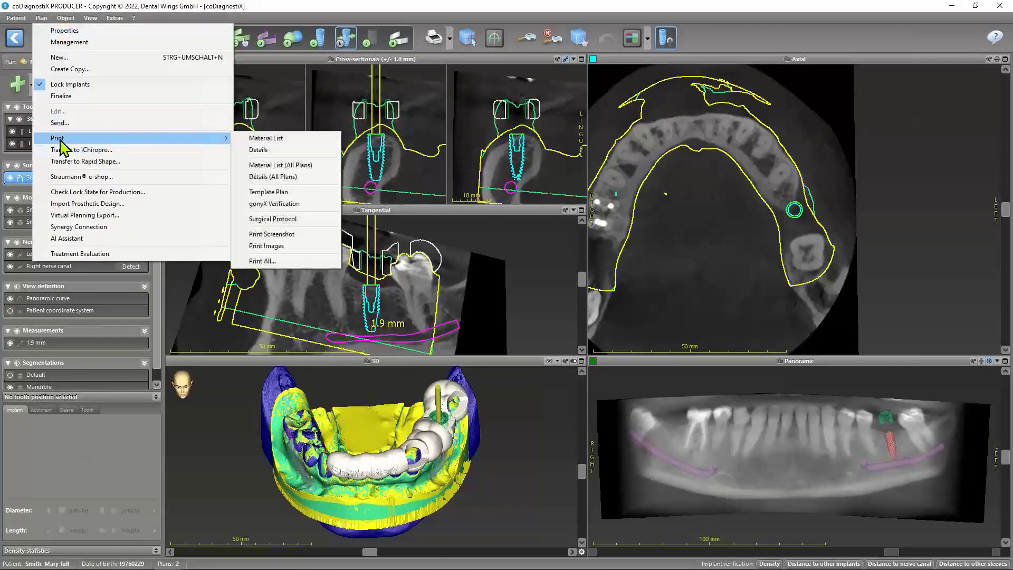
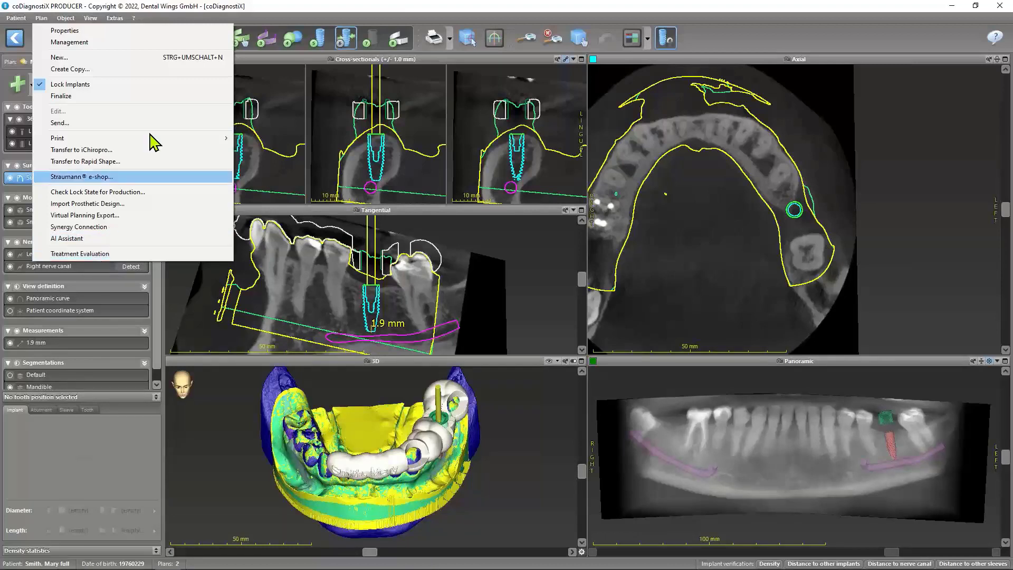
# Anonymize the open patient's data, confirm the notice, and turn the anonymization off again
pyautogui.click(161, 21)
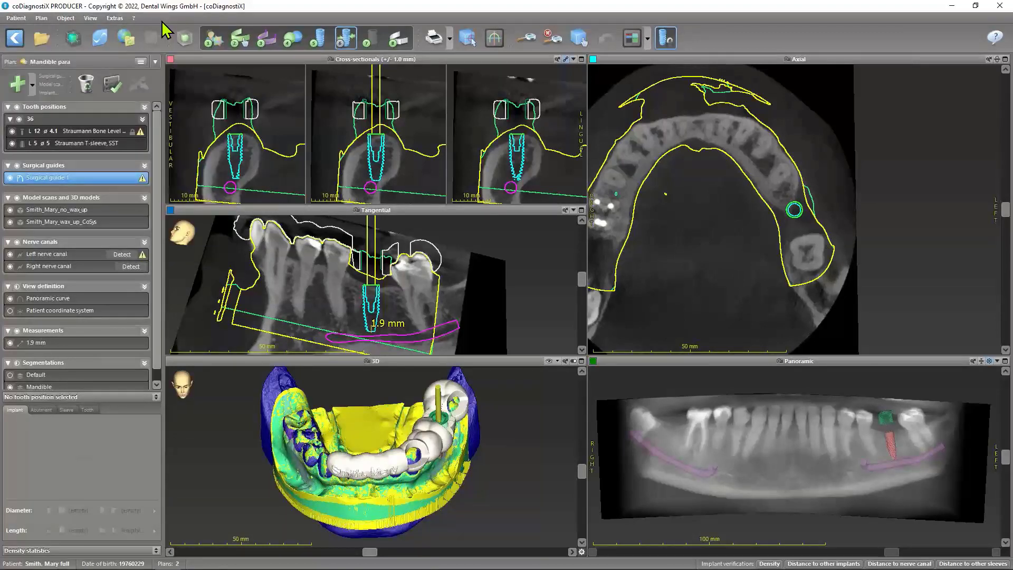
pyautogui.click(17, 18)
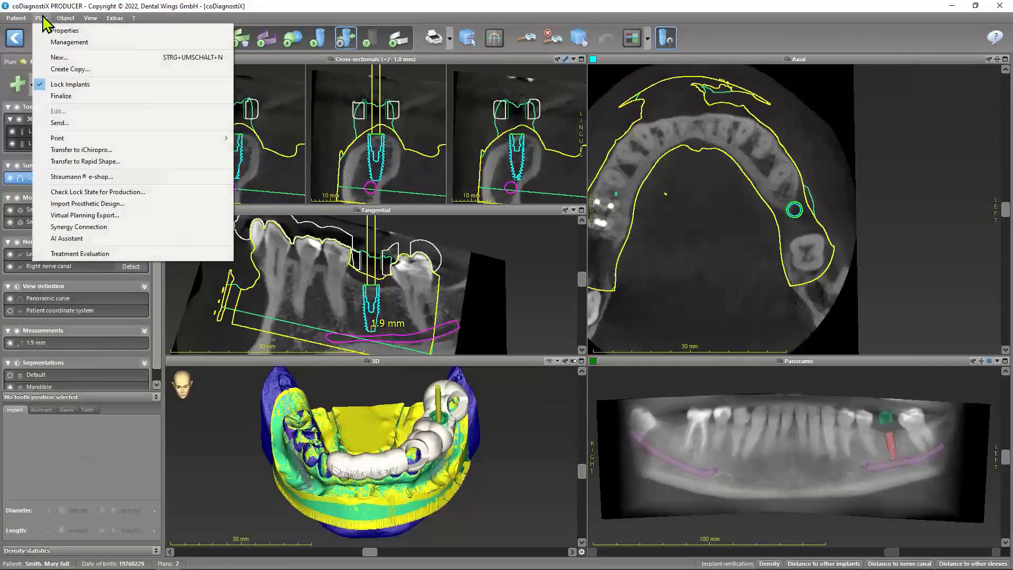
pyautogui.click(42, 17)
pyautogui.click(43, 17)
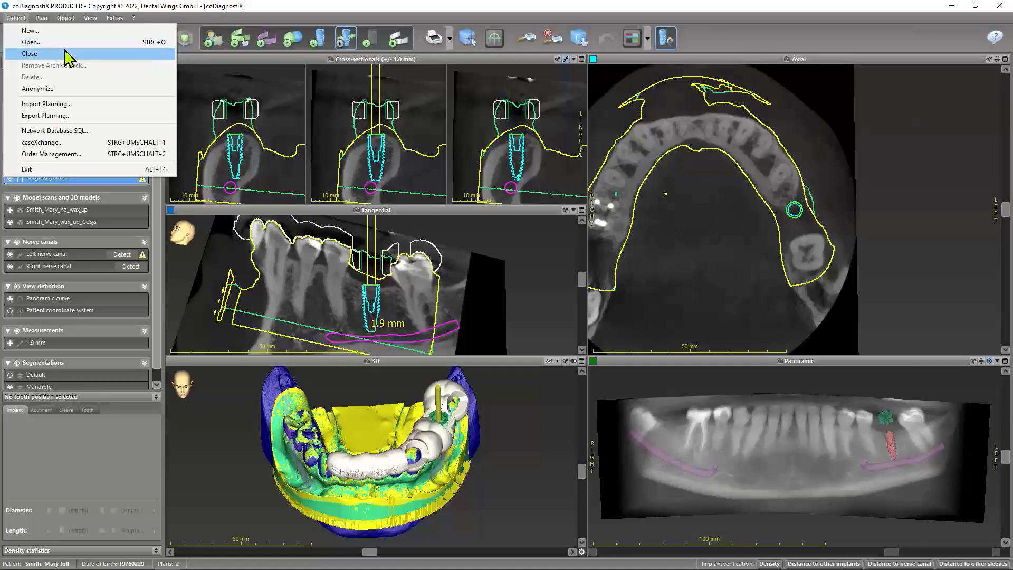
pyautogui.click(52, 91)
pyautogui.click(530, 316)
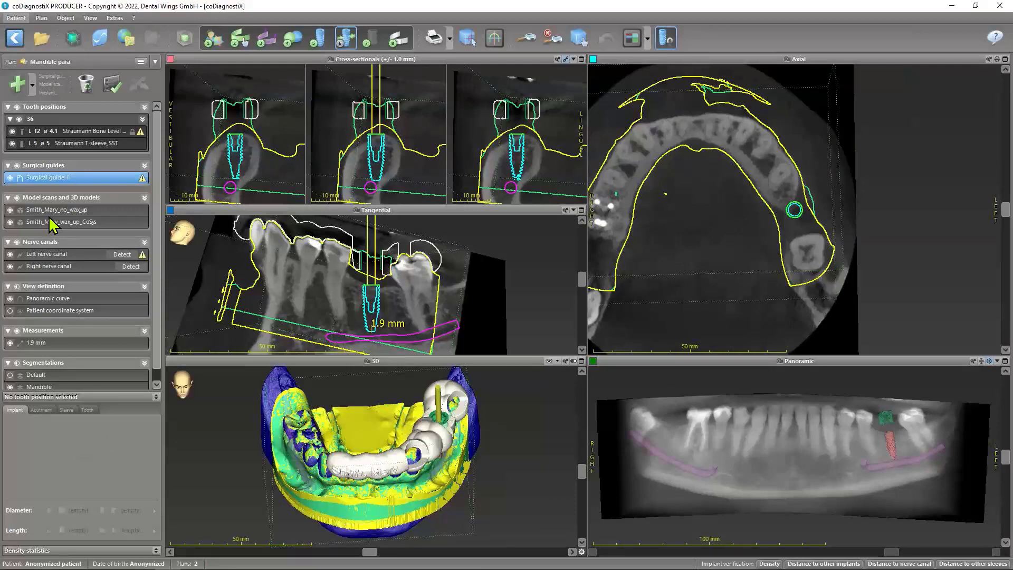
pyautogui.click(18, 19)
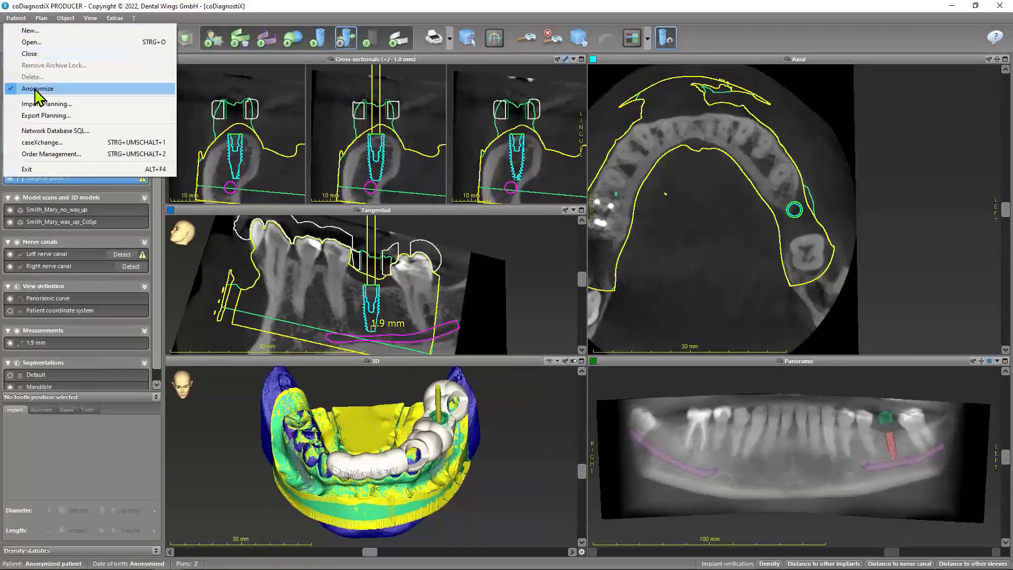
pyautogui.click(35, 90)
pyautogui.click(17, 19)
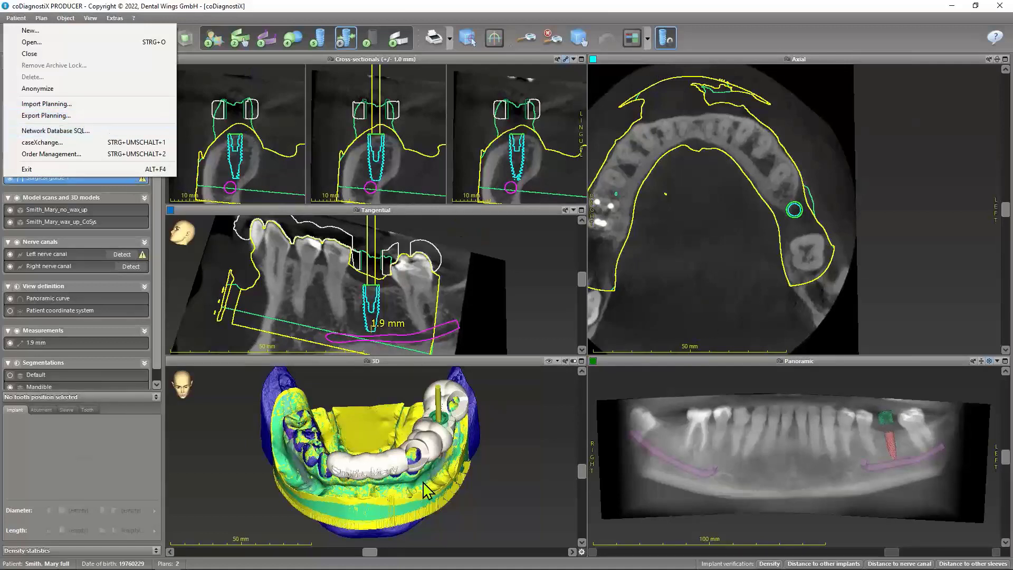
pyautogui.click(224, 16)
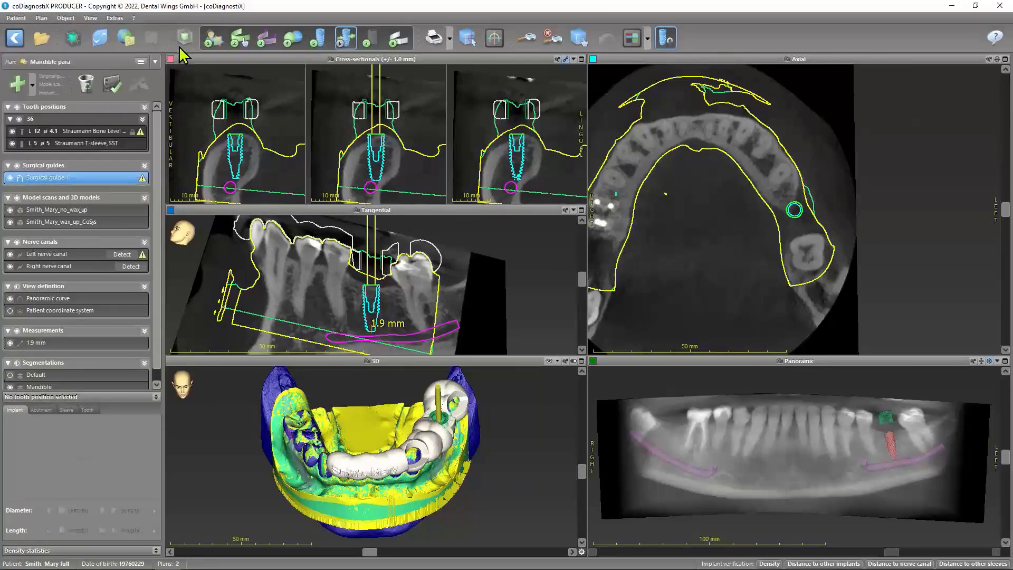
pyautogui.click(156, 62)
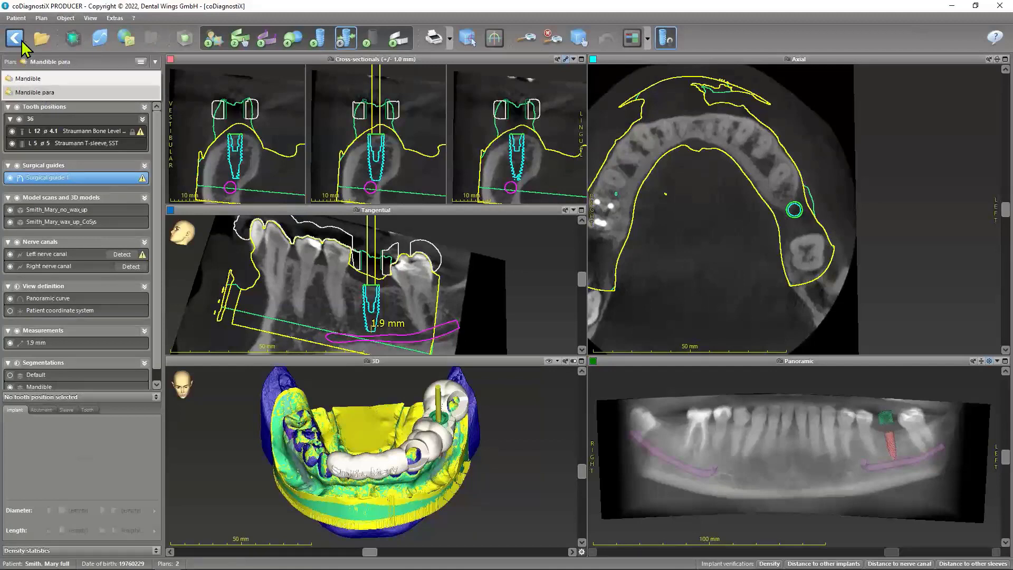
pyautogui.click(18, 15)
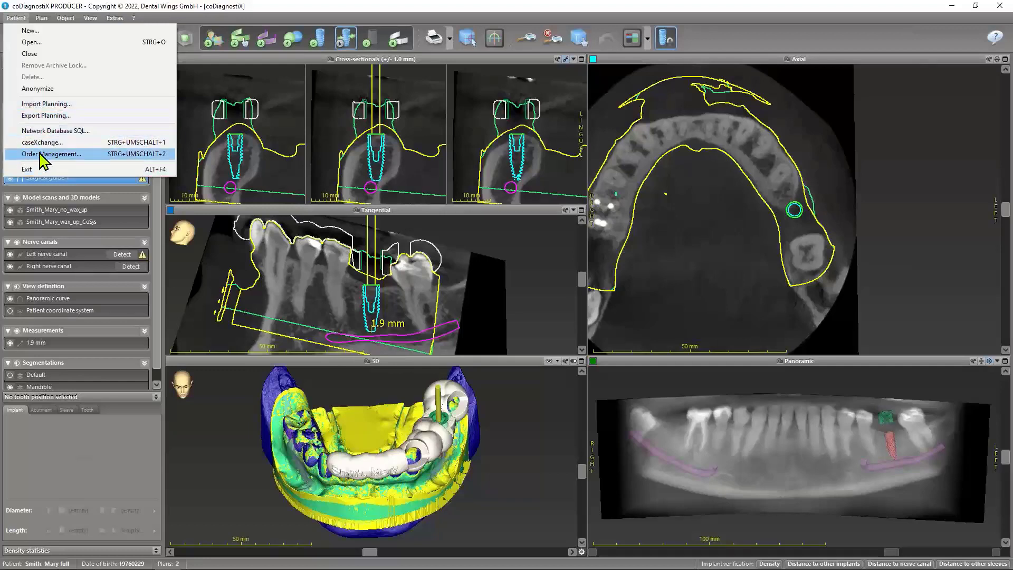
pyautogui.click(190, 20)
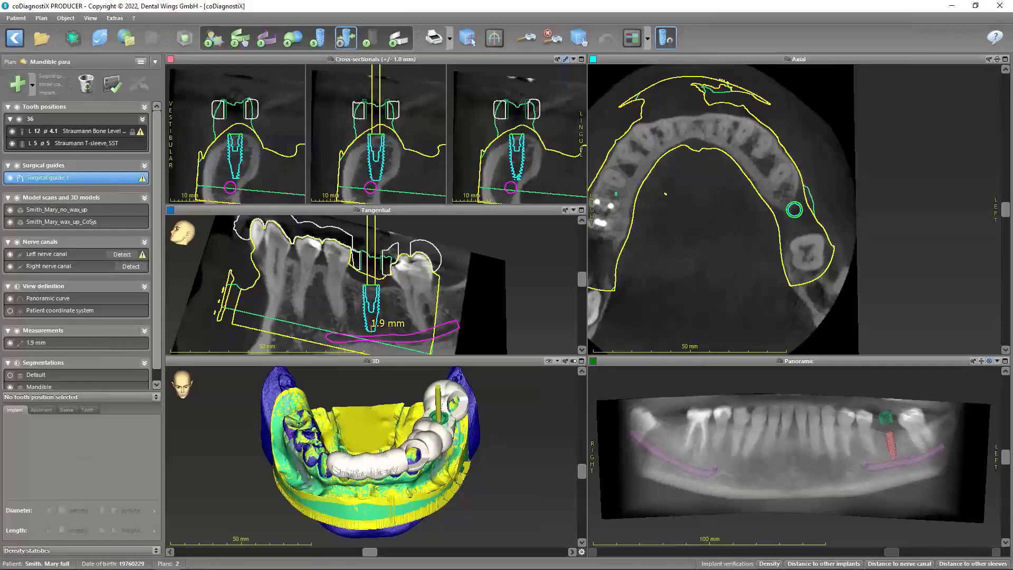
# Unlock the plan's implants and turn on positioning mode for the implant at tooth position 36
pyautogui.click(71, 130)
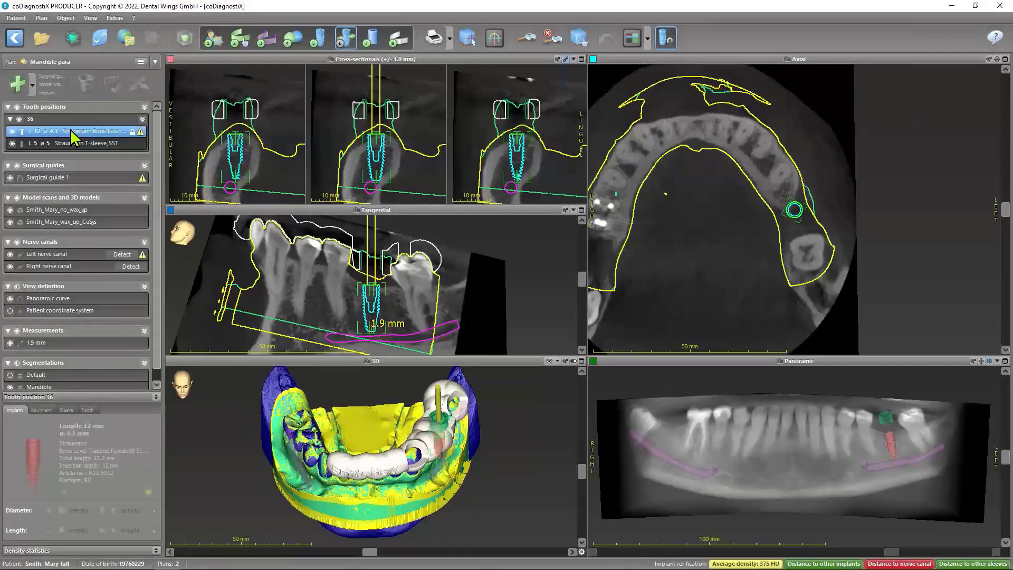
pyautogui.rightClick(70, 131)
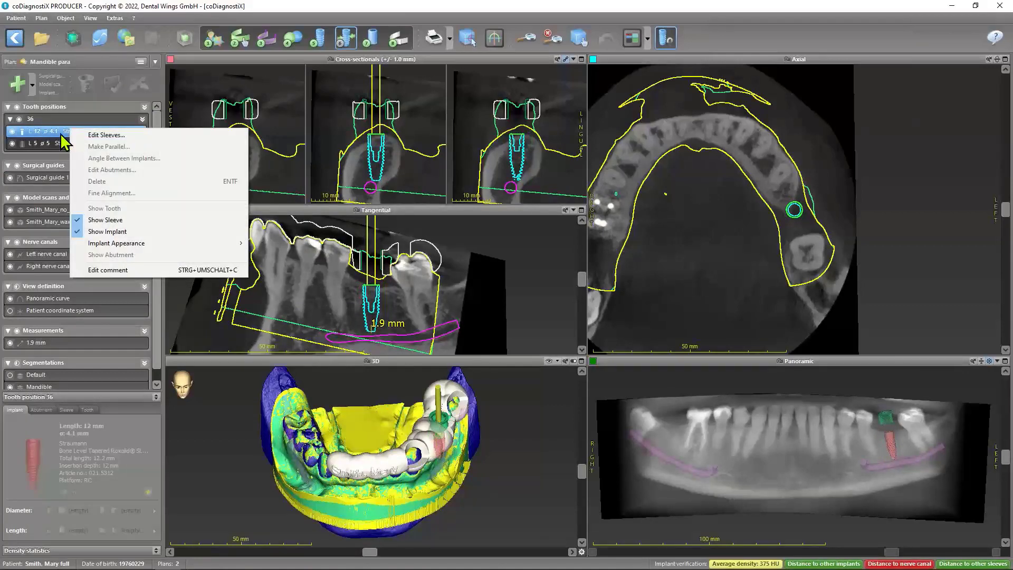
pyautogui.click(55, 135)
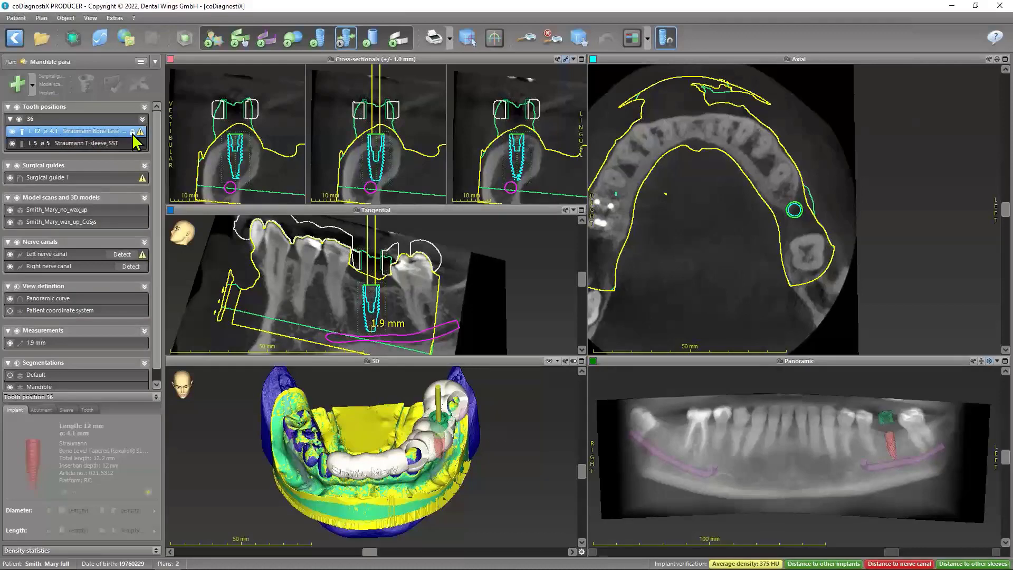
pyautogui.click(670, 40)
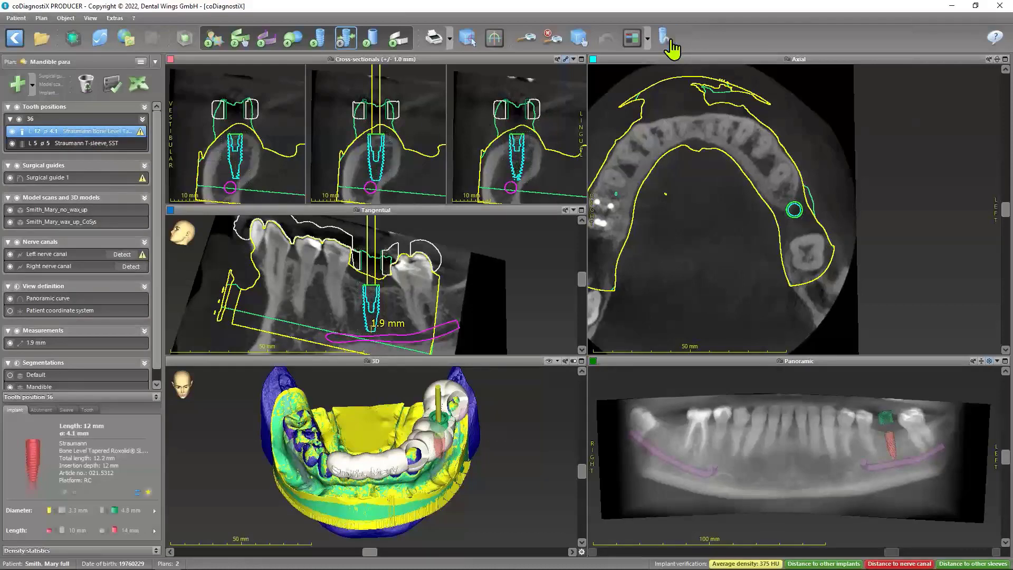
pyautogui.rightClick(77, 130)
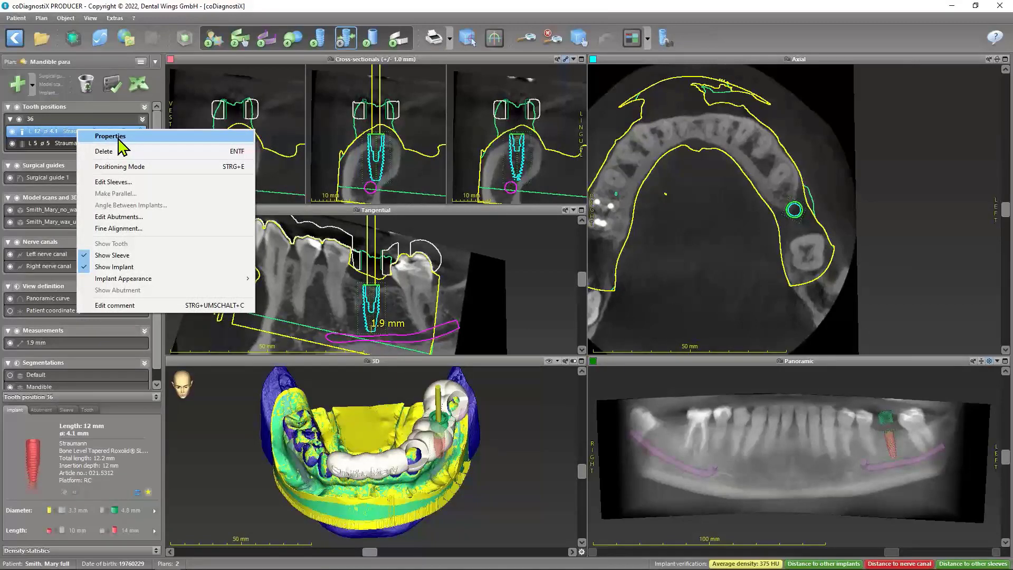
pyautogui.click(126, 167)
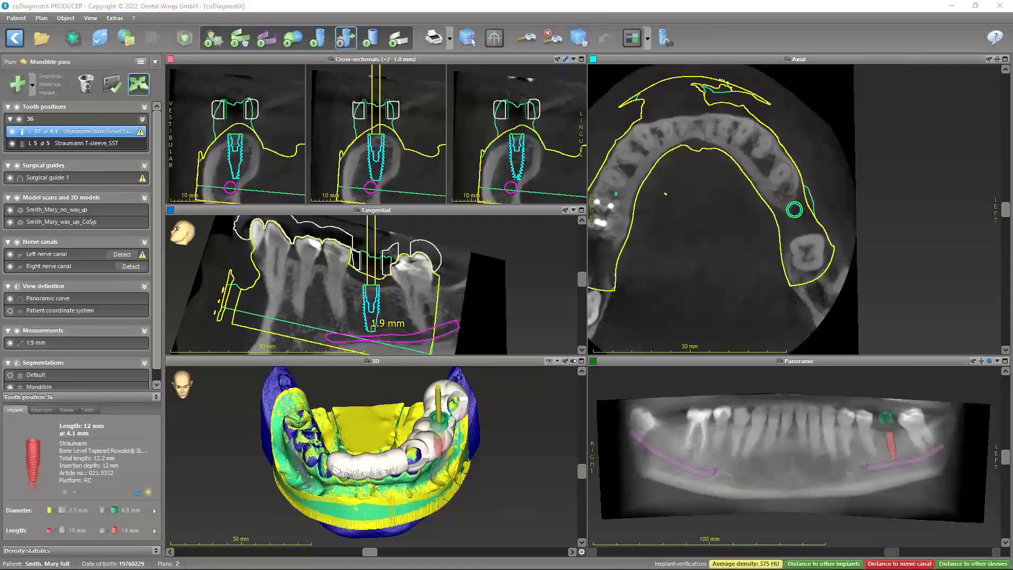
# Open Fine Alignment for the implant at tooth position 36, look over its move and rotate options, and close it without changes
pyautogui.rightClick(53, 129)
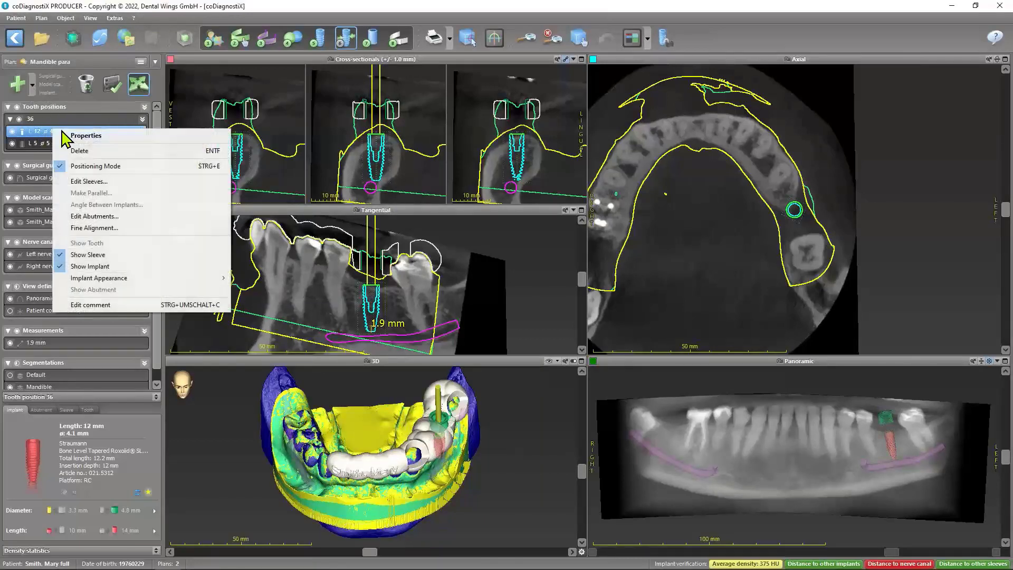
pyautogui.click(94, 228)
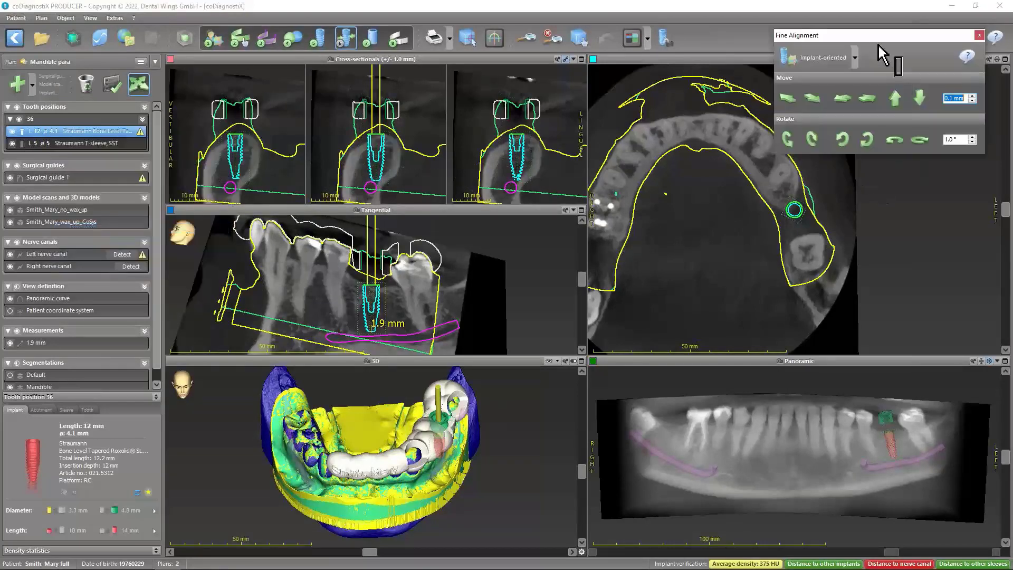
pyautogui.moveTo(877, 40); pyautogui.dragTo(828, 121)
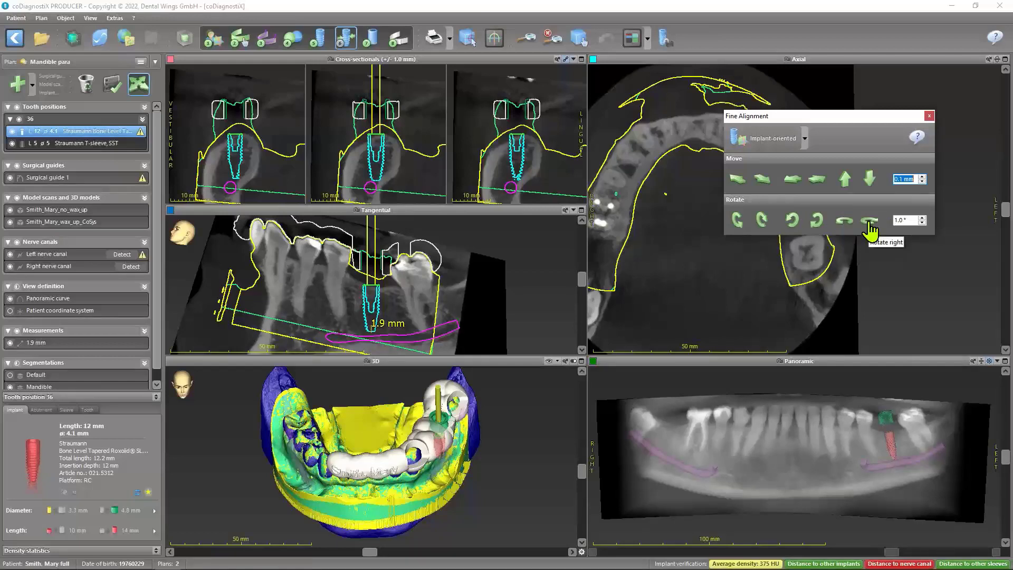
pyautogui.rightClick(86, 127)
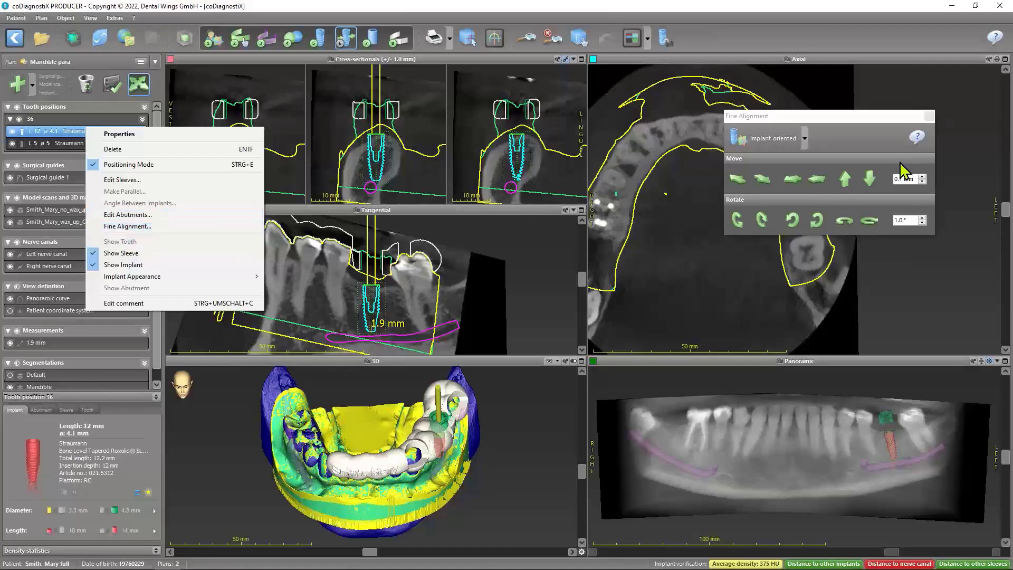
pyautogui.click(929, 116)
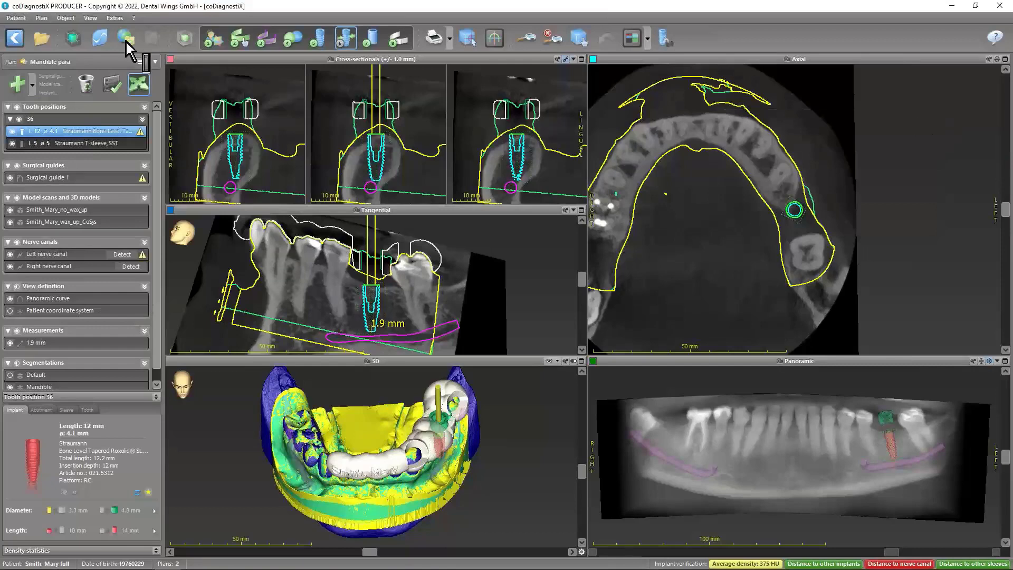
# Show the tooth position numbers on the implant in all views, and hide them again
pyautogui.rightClick(71, 135)
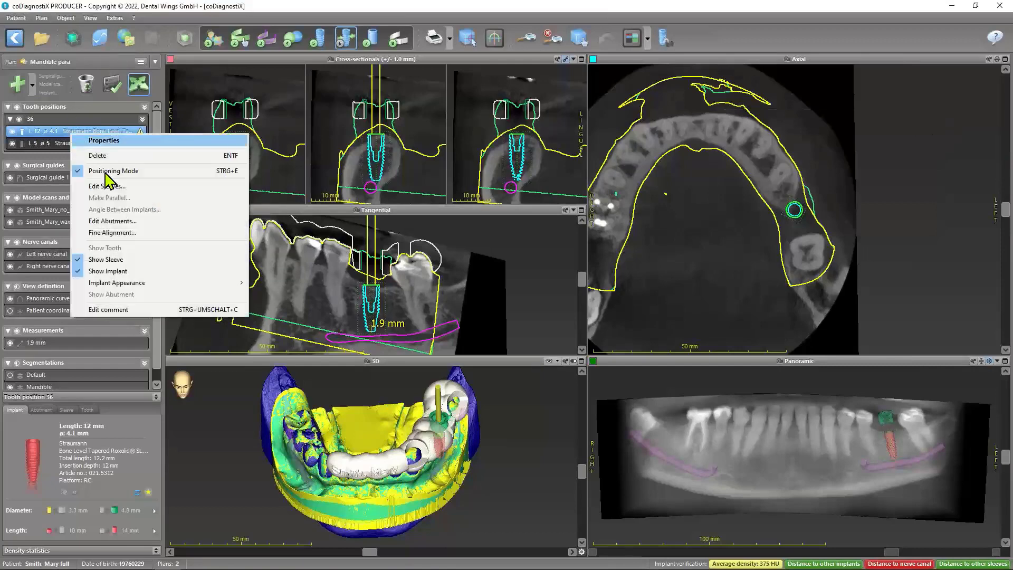
pyautogui.moveTo(108, 285)
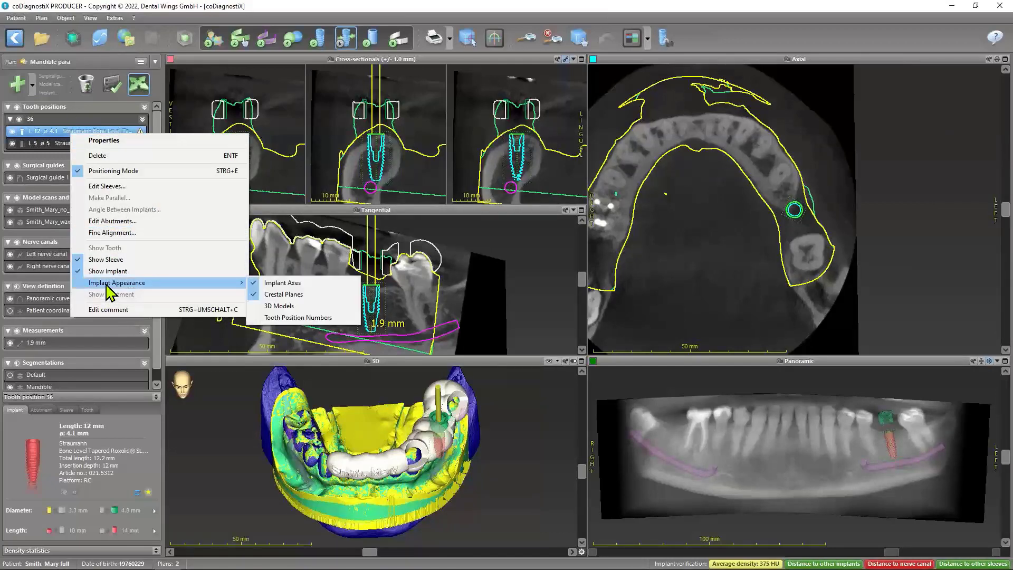
pyautogui.click(278, 319)
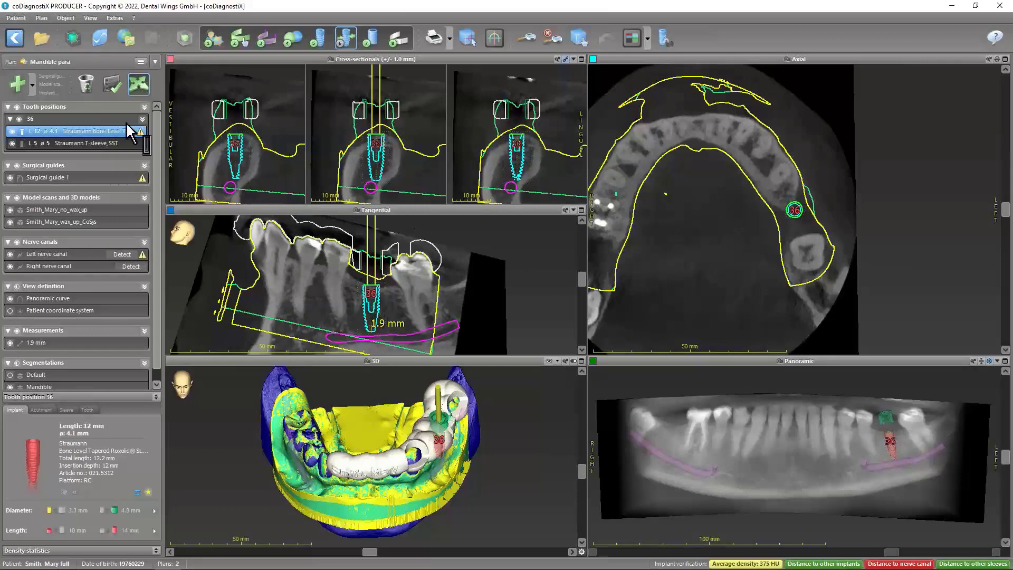
pyautogui.rightClick(95, 133)
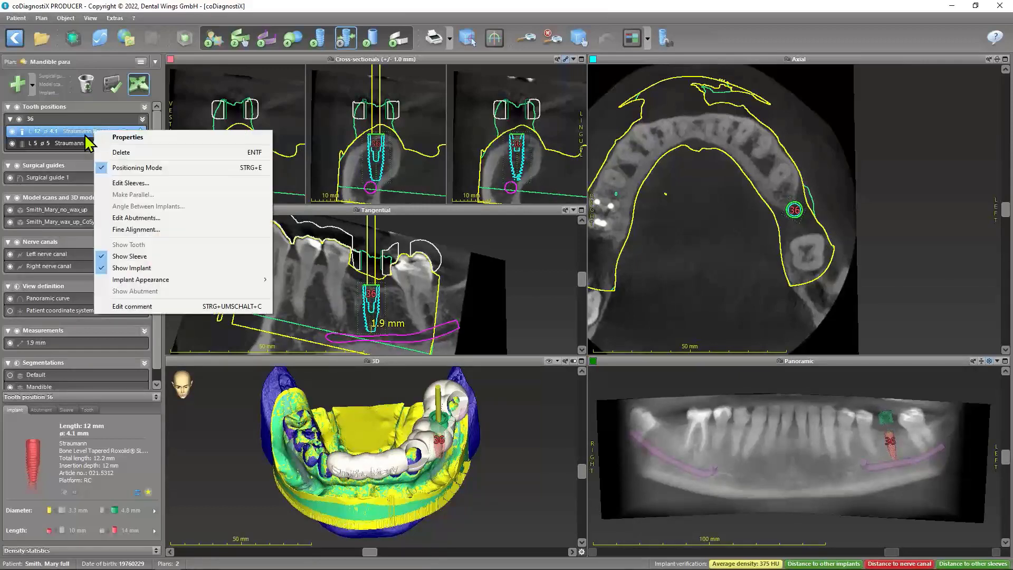
pyautogui.rightClick(74, 134)
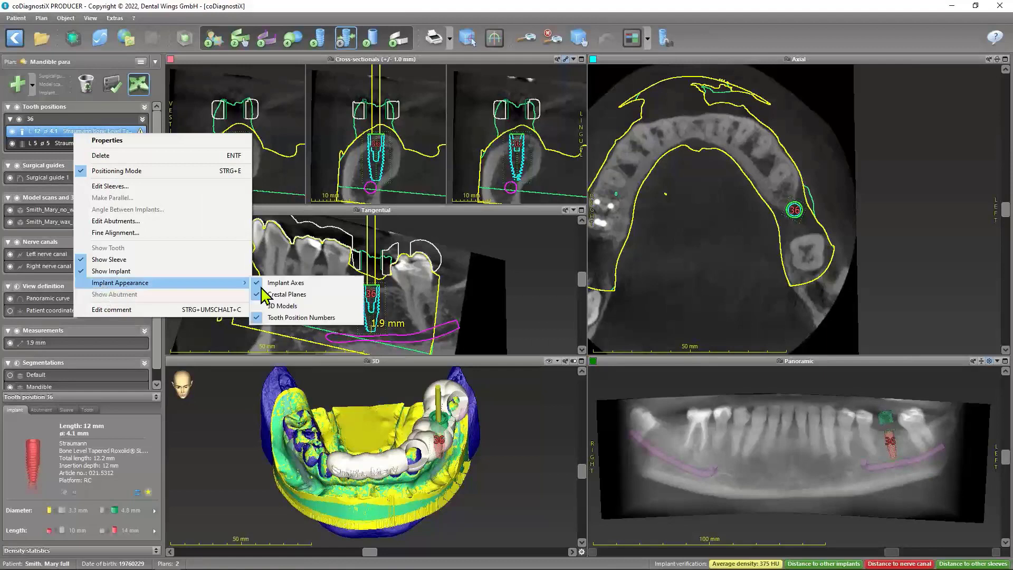
pyautogui.click(291, 318)
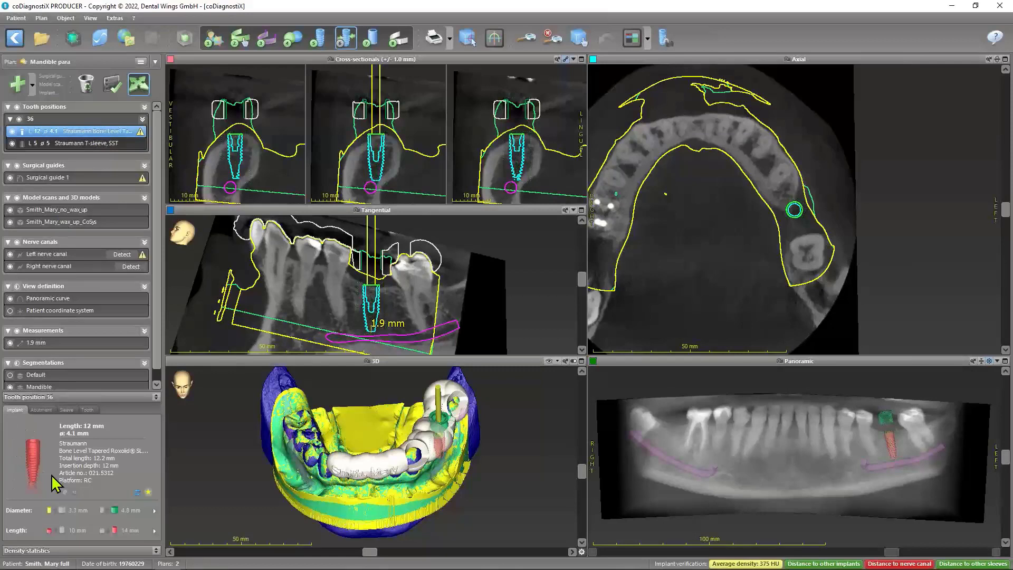
# Look into the implant database for tooth position 36 without choosing another implant, and set the implant's length to 10 mm
pyautogui.click(156, 396)
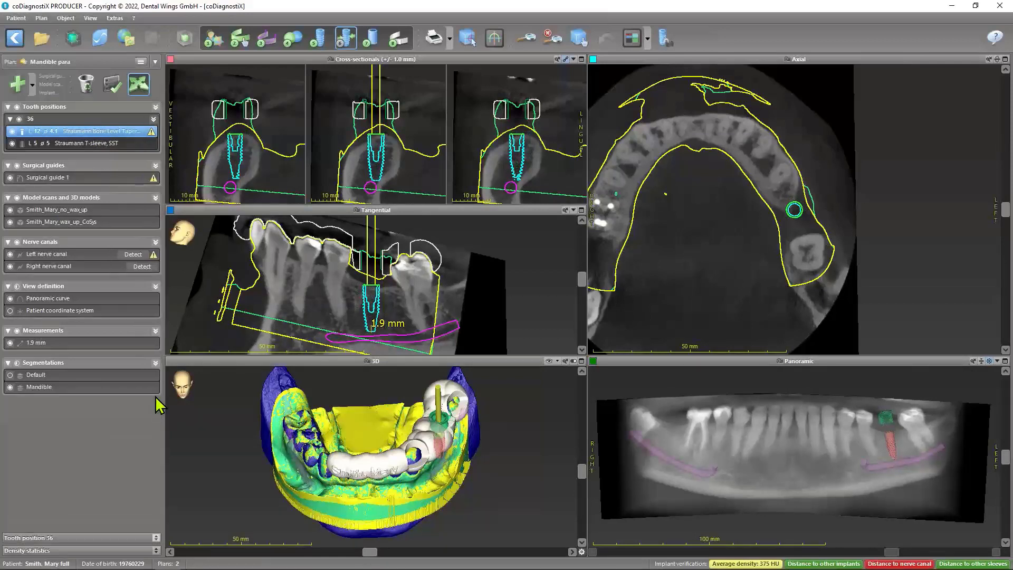
pyautogui.click(155, 537)
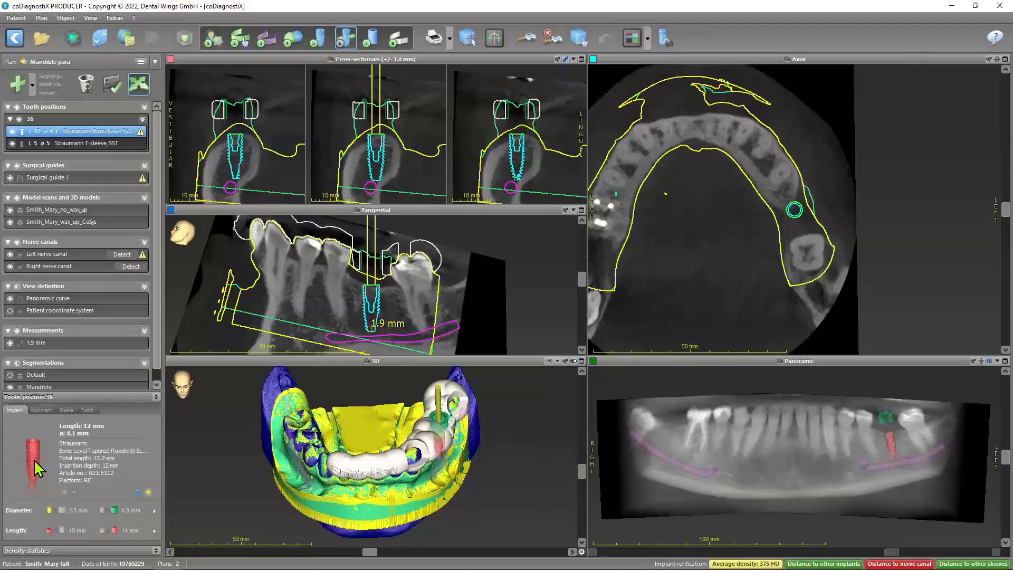
pyautogui.click(137, 492)
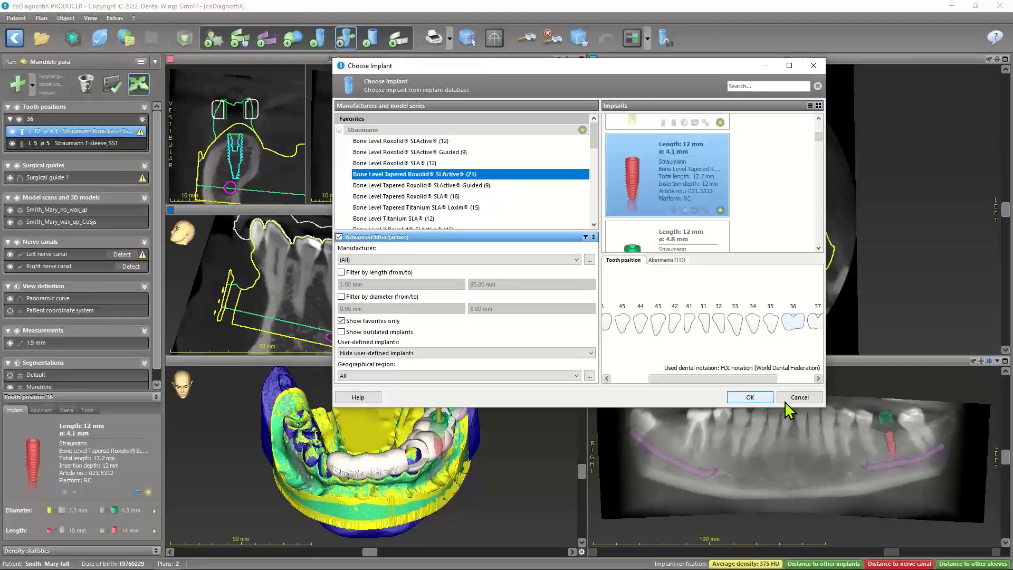
pyautogui.click(799, 397)
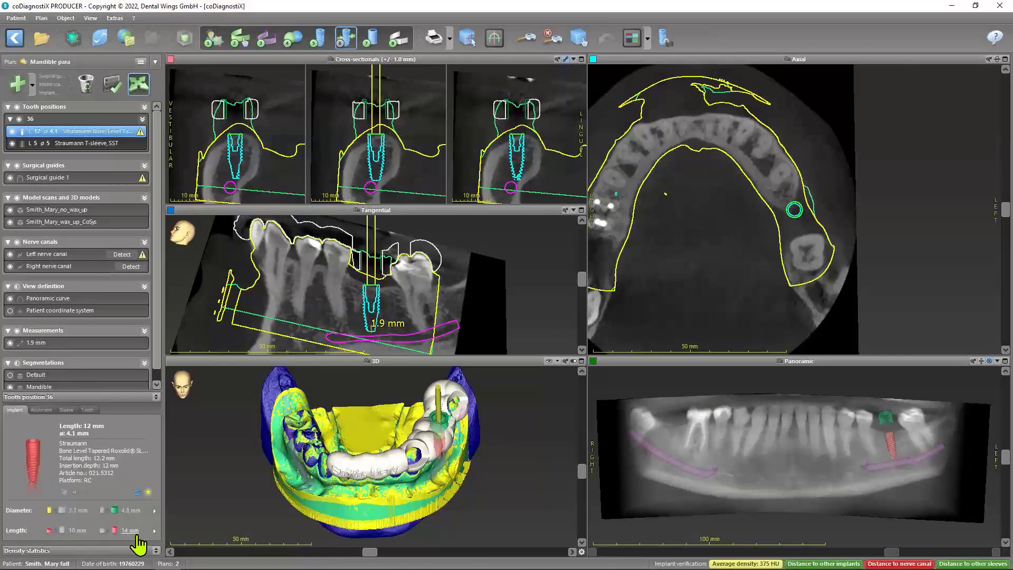
pyautogui.click(76, 531)
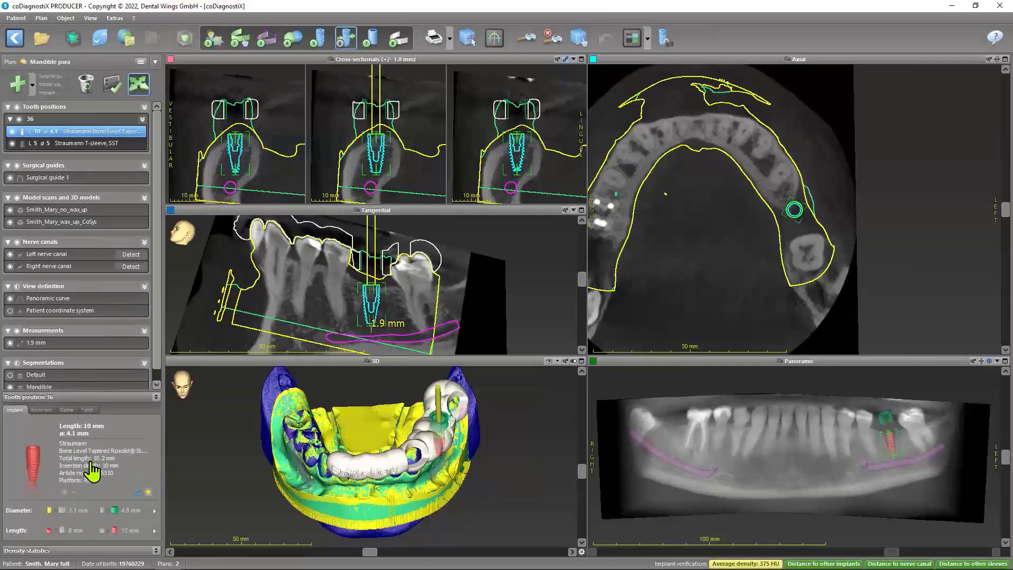
# Look through the abutment database for tooth position 36 and its filters for indications, type of retention, material and Synergy
pyautogui.click(38, 410)
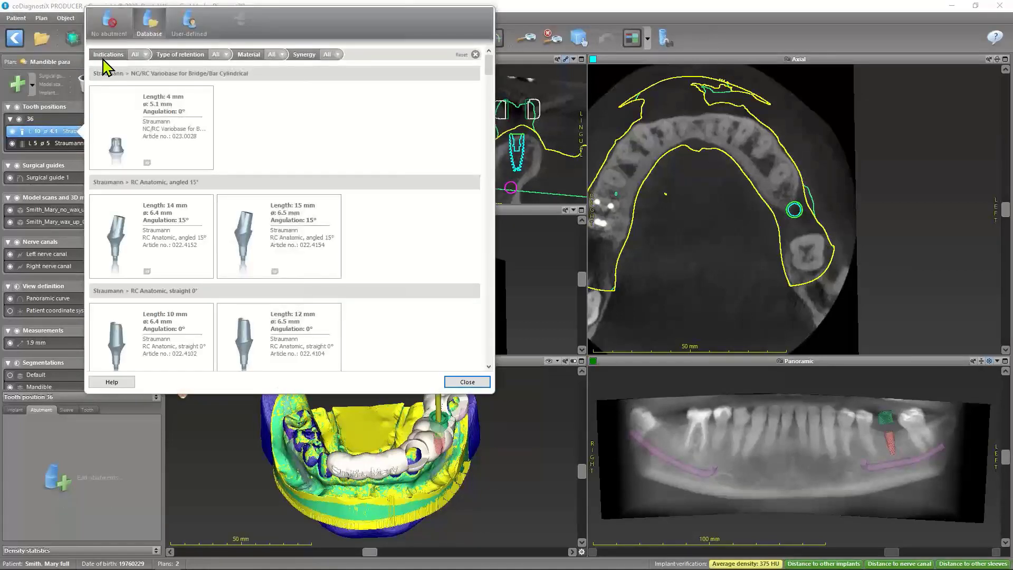
pyautogui.click(147, 59)
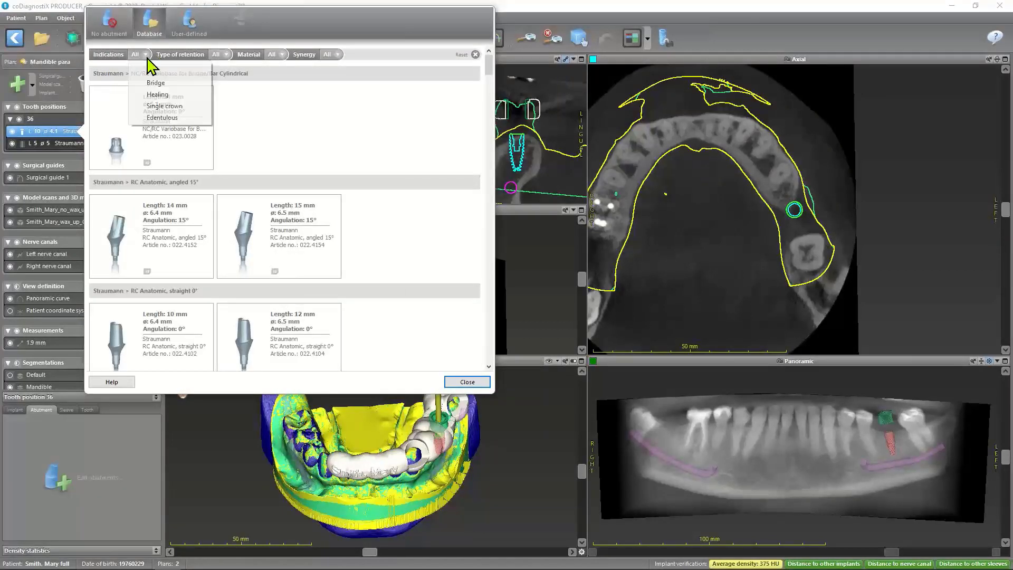
pyautogui.click(226, 55)
pyautogui.click(282, 56)
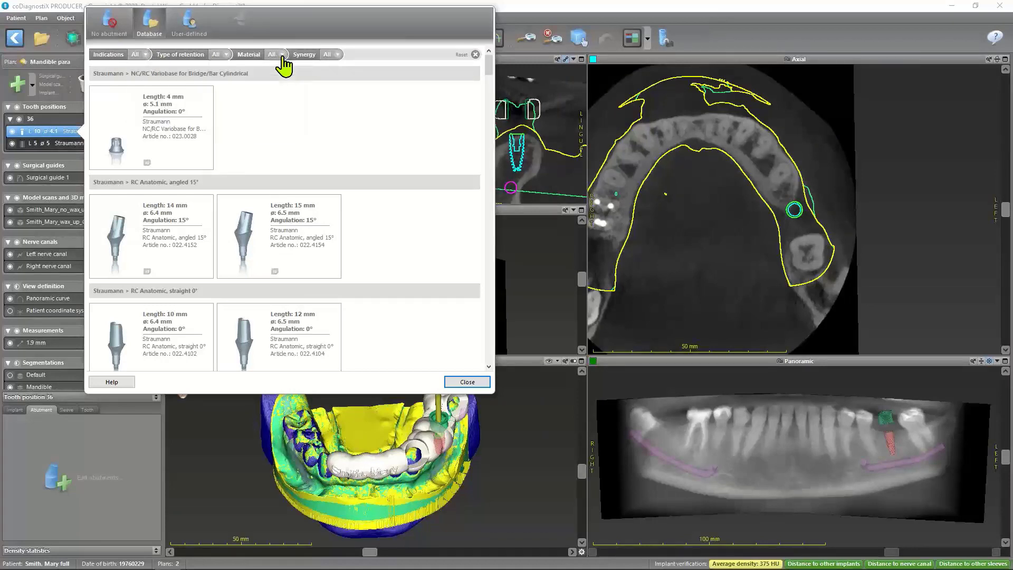
pyautogui.click(283, 57)
pyautogui.click(336, 56)
pyautogui.click(336, 56)
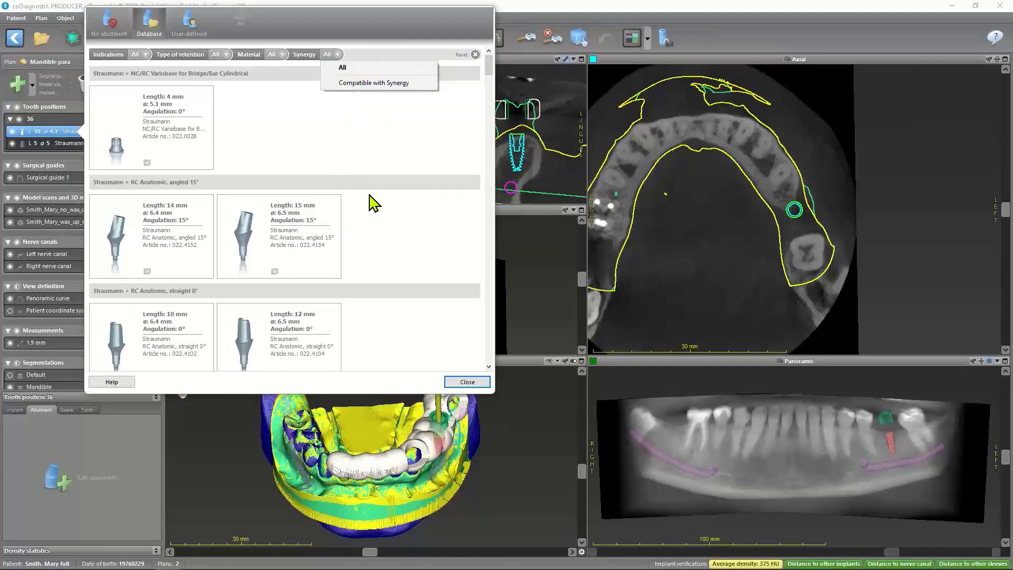
pyautogui.moveTo(489, 72)
pyautogui.mouseDown()
pyautogui.moveTo(491, 204)
pyautogui.moveTo(498, 65)
pyautogui.mouseUp()
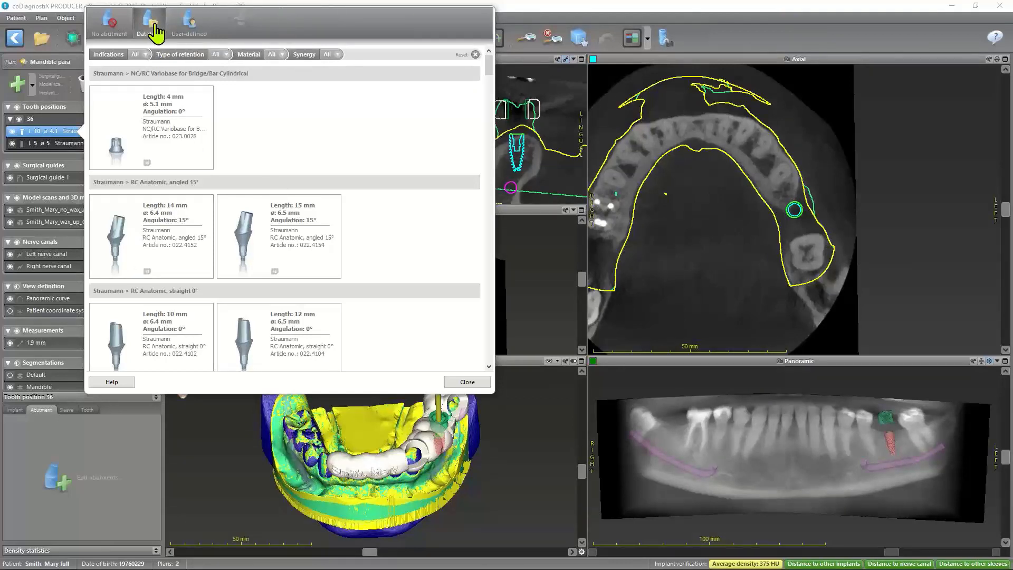
# Add a user-defined abutment with its default settings at tooth position 36, and view the sleeve details
pyautogui.click(185, 28)
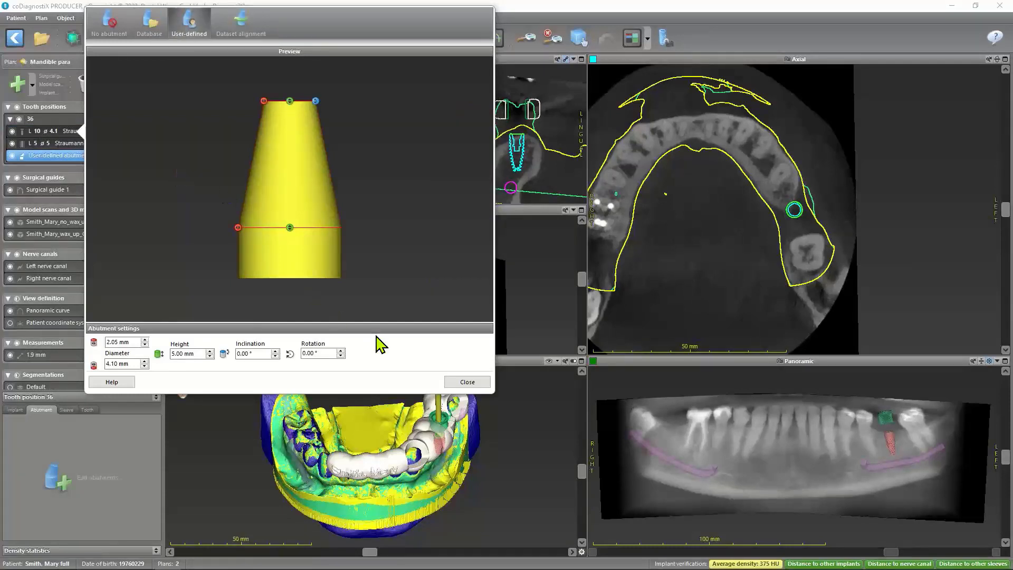
pyautogui.click(462, 385)
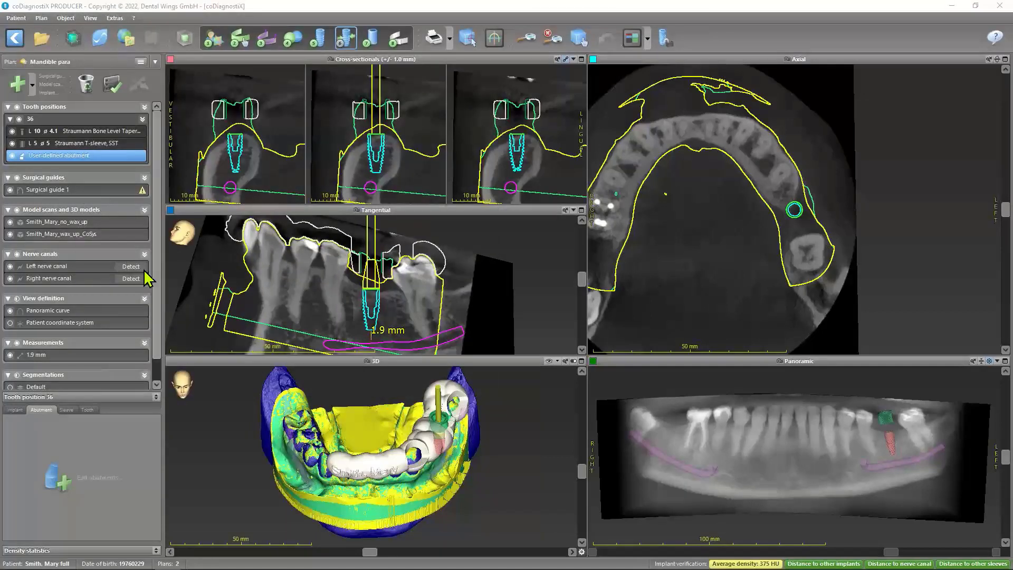
pyautogui.click(72, 410)
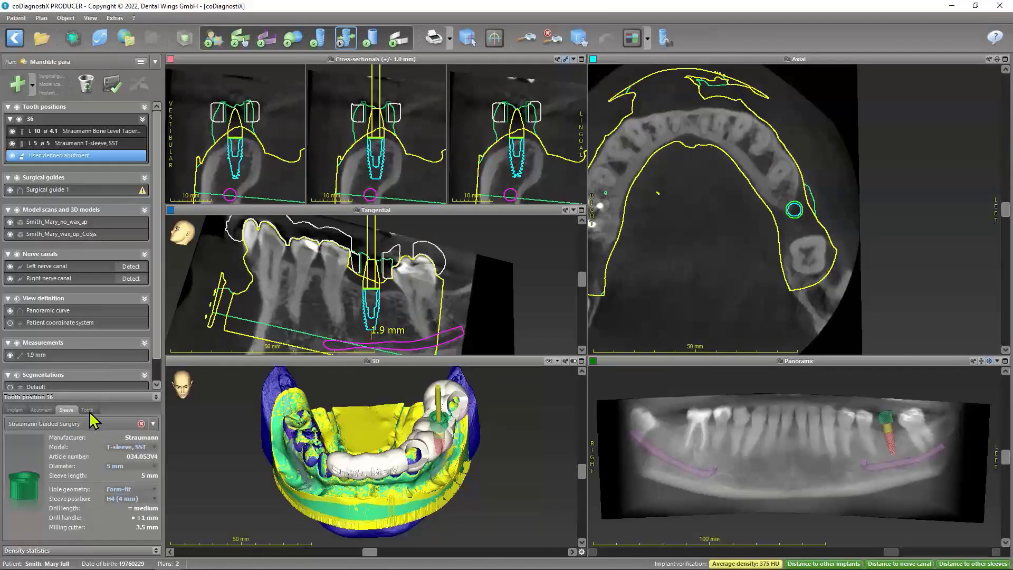
# Hide the surgical guide and the wax-up model scan in all views, and look over the object types that can be added
pyautogui.click(87, 411)
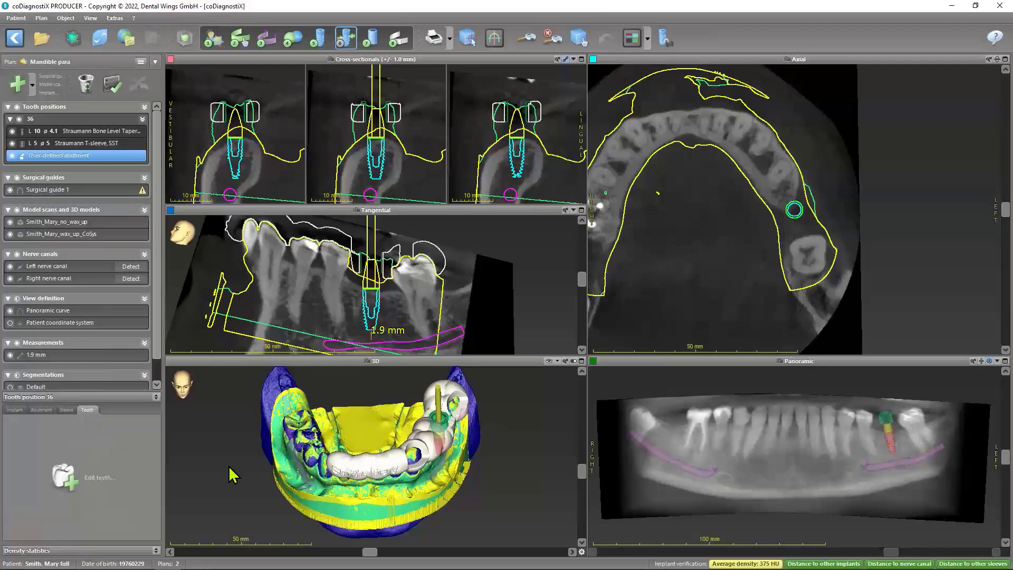
pyautogui.click(10, 190)
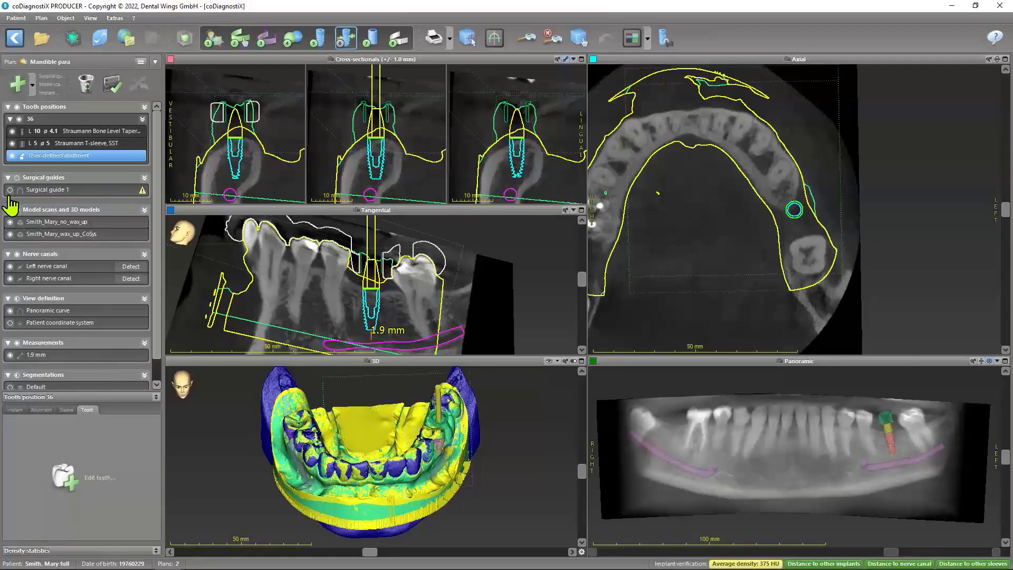
pyautogui.click(10, 234)
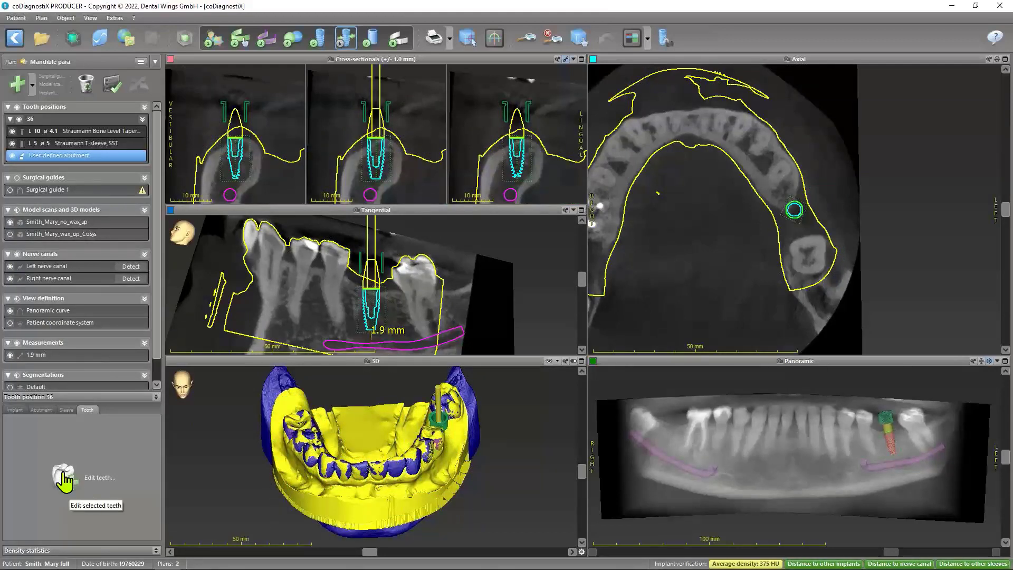
pyautogui.click(34, 85)
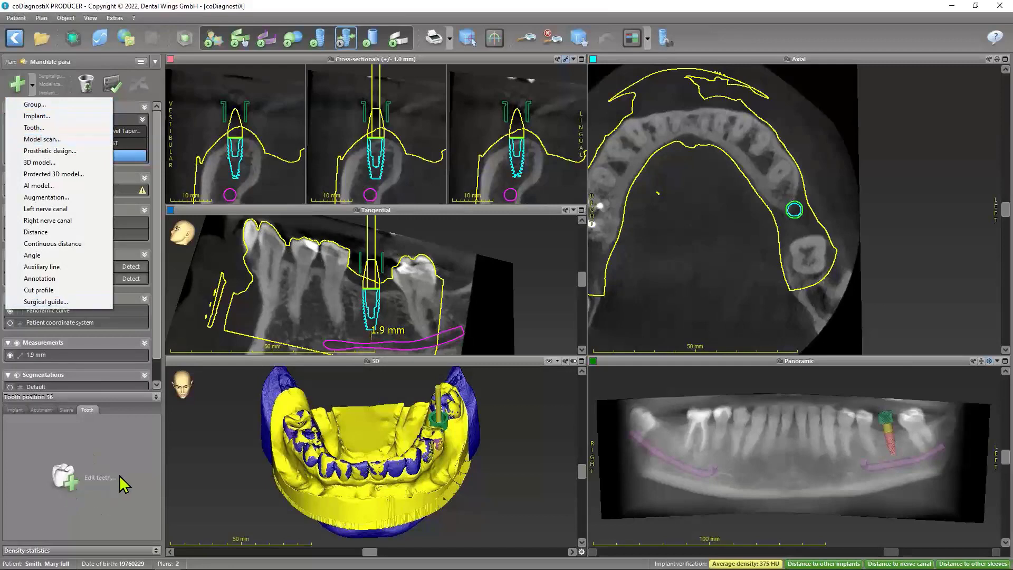
# Add a virtual tooth at position 36 and move it over the implant axis in the axial, 3D and cross-sectional views
pyautogui.click(71, 479)
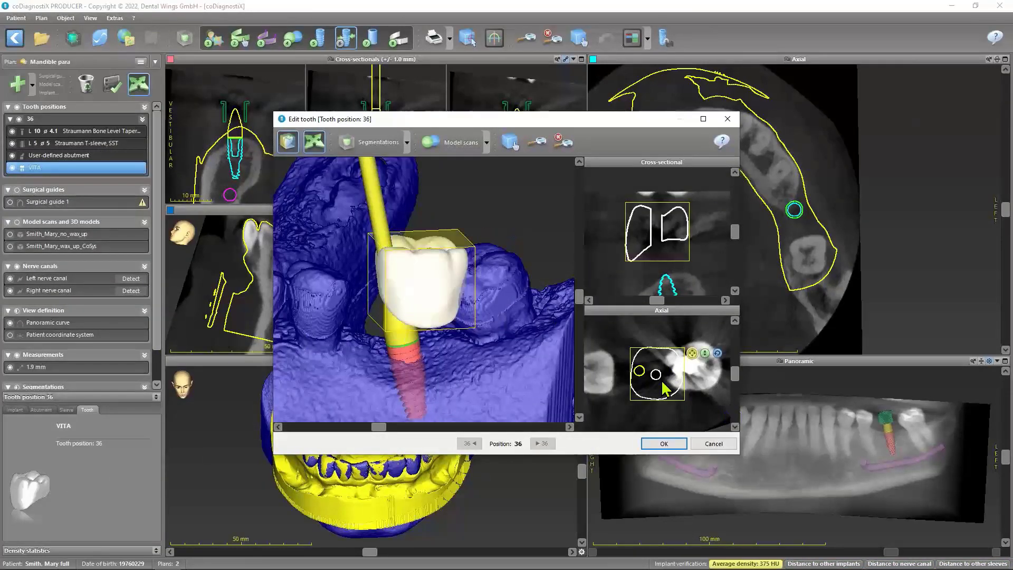
pyautogui.moveTo(663, 380); pyautogui.dragTo(648, 382)
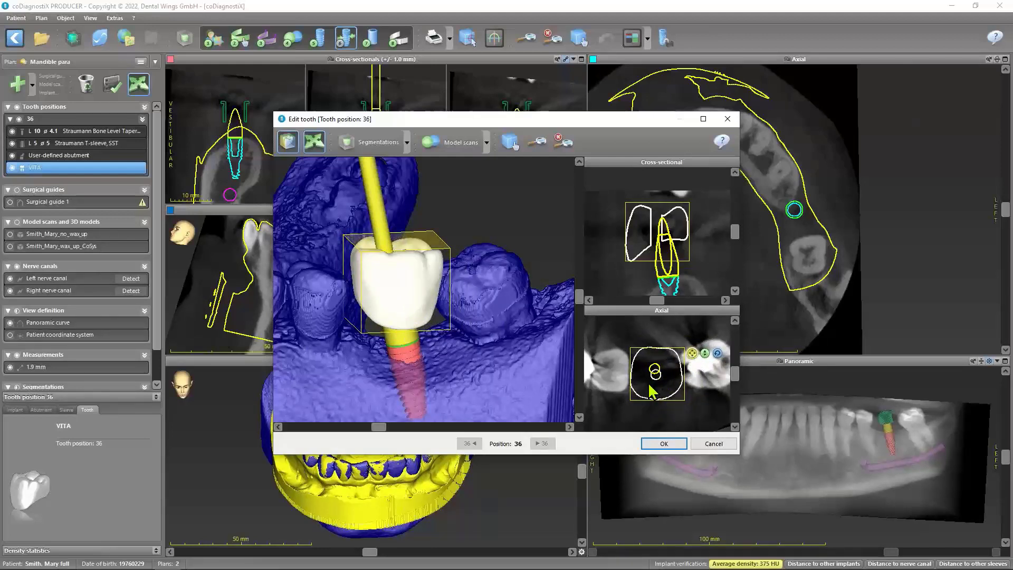
pyautogui.moveTo(649, 384); pyautogui.dragTo(651, 385)
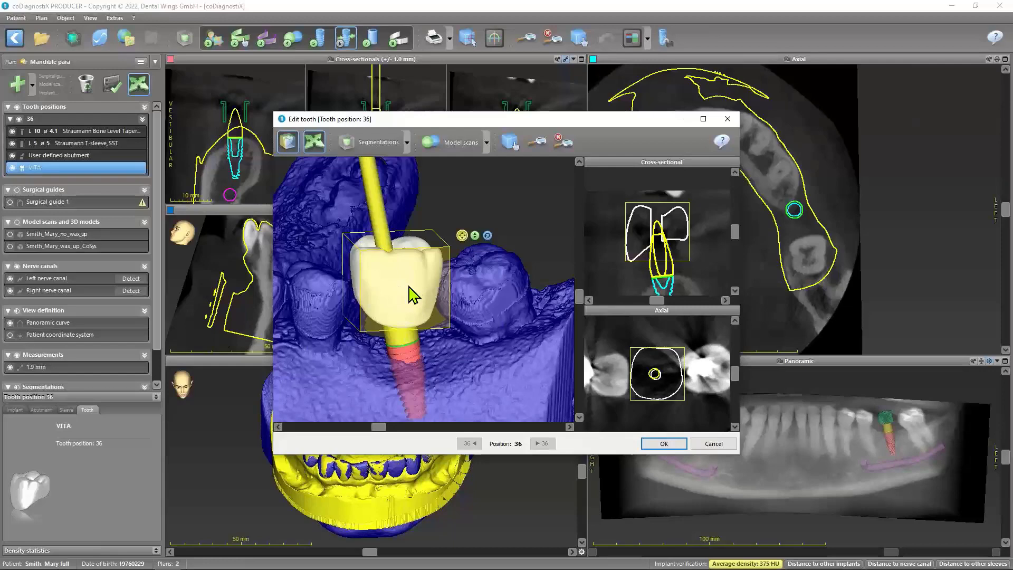
pyautogui.moveTo(410, 293); pyautogui.dragTo(353, 298)
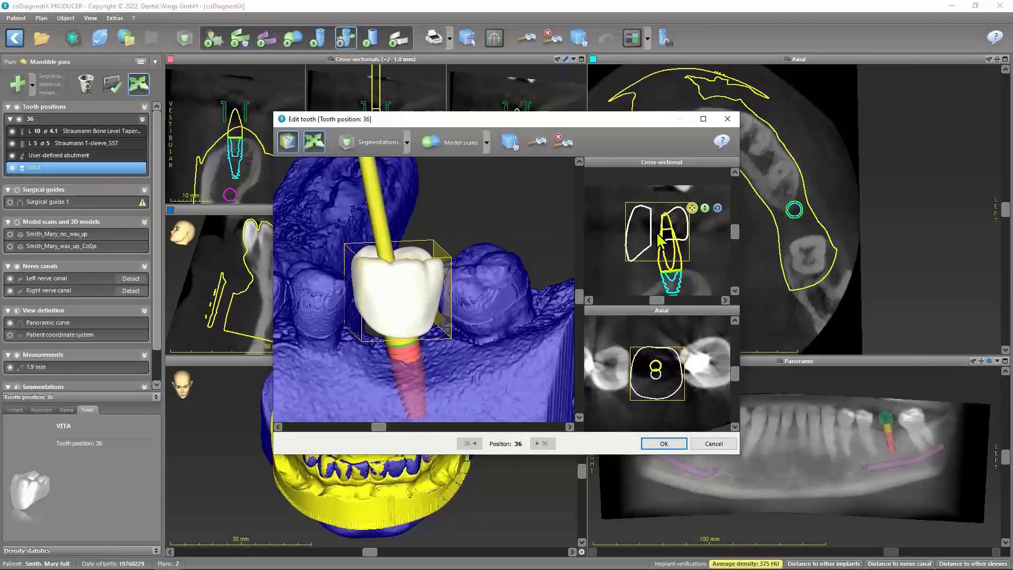
pyautogui.moveTo(657, 234); pyautogui.dragTo(666, 237)
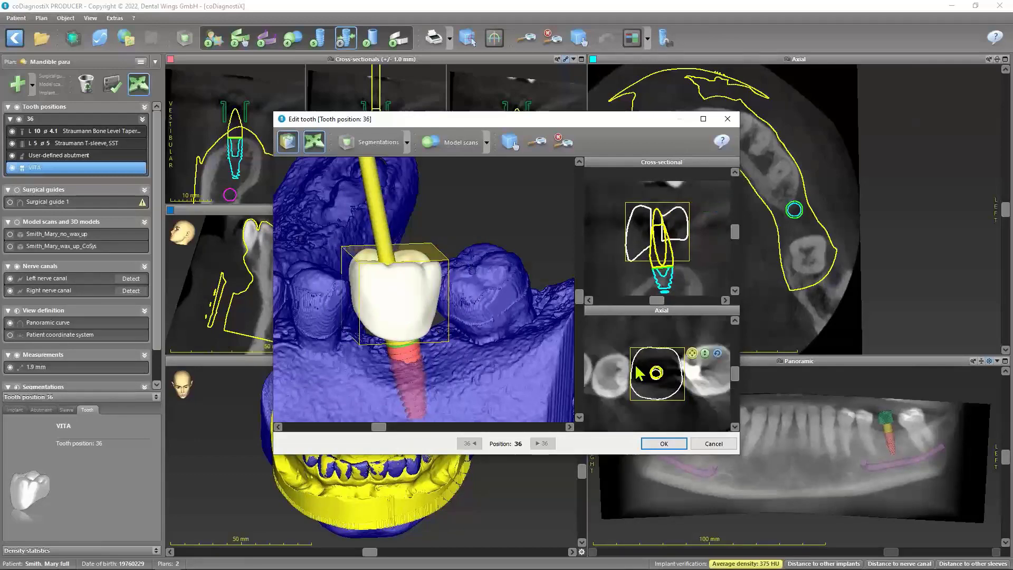
pyautogui.moveTo(579, 295); pyautogui.dragTo(581, 298)
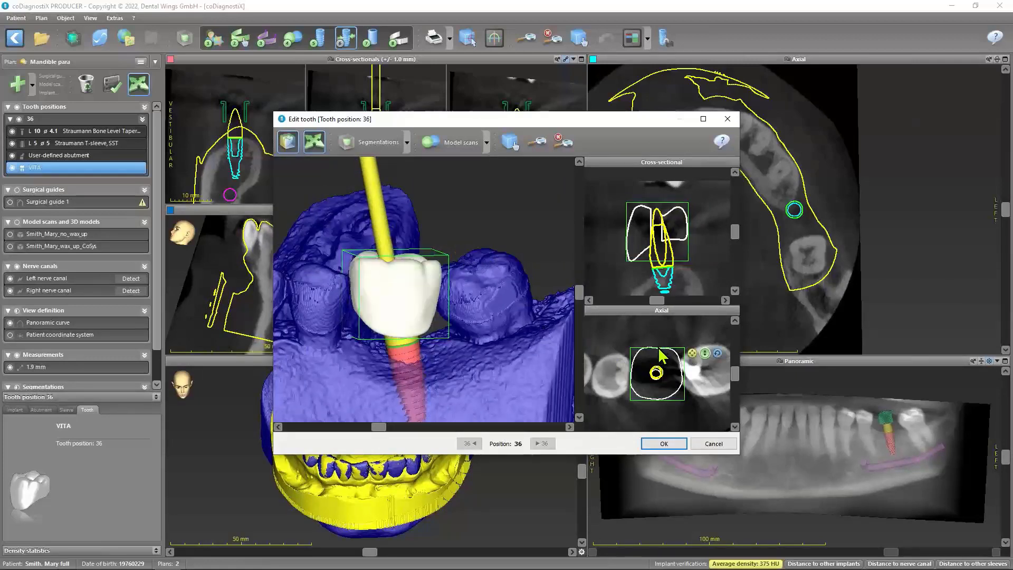
# Widen the virtual tooth slightly in the axial view and tilt it in the 3D view
pyautogui.moveTo(660, 356); pyautogui.dragTo(685, 374)
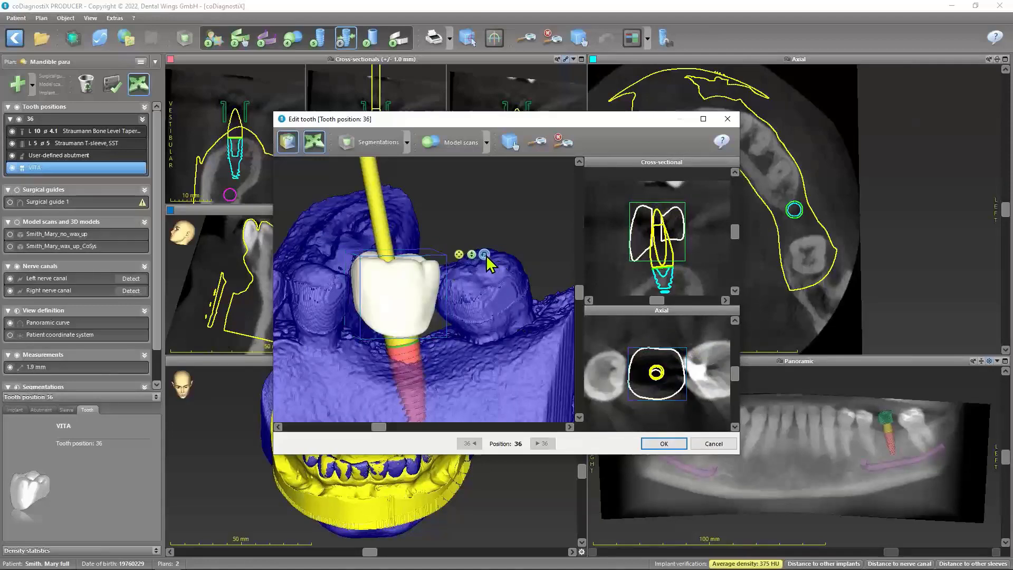
pyautogui.click(486, 254)
pyautogui.moveTo(384, 330); pyautogui.dragTo(389, 334)
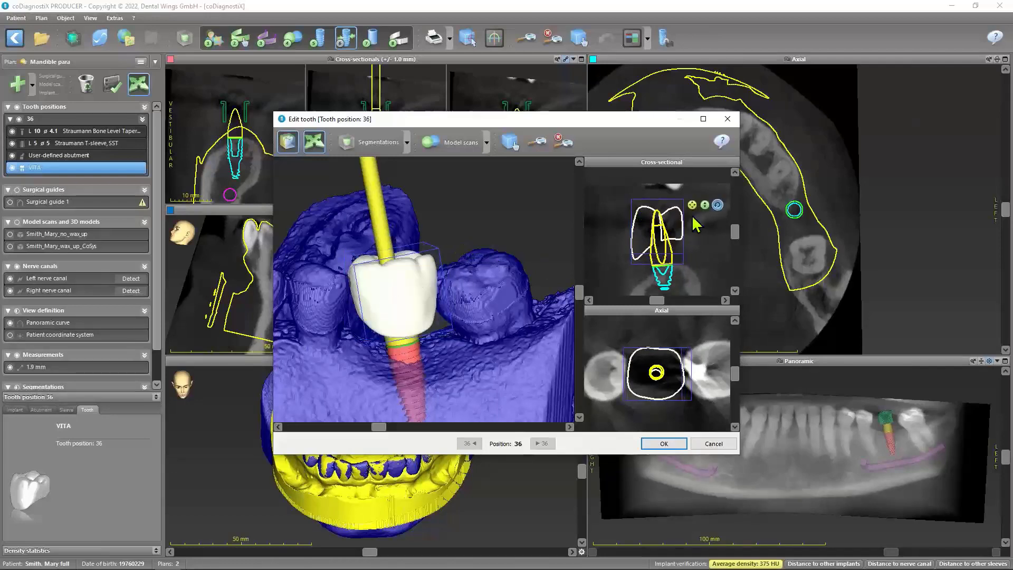
# Lower the virtual tooth toward the implant, rotate it to line up with the neighbouring teeth, and accept the tooth edit
pyautogui.click(692, 205)
pyautogui.moveTo(663, 229); pyautogui.dragTo(665, 238)
pyautogui.moveTo(434, 294)
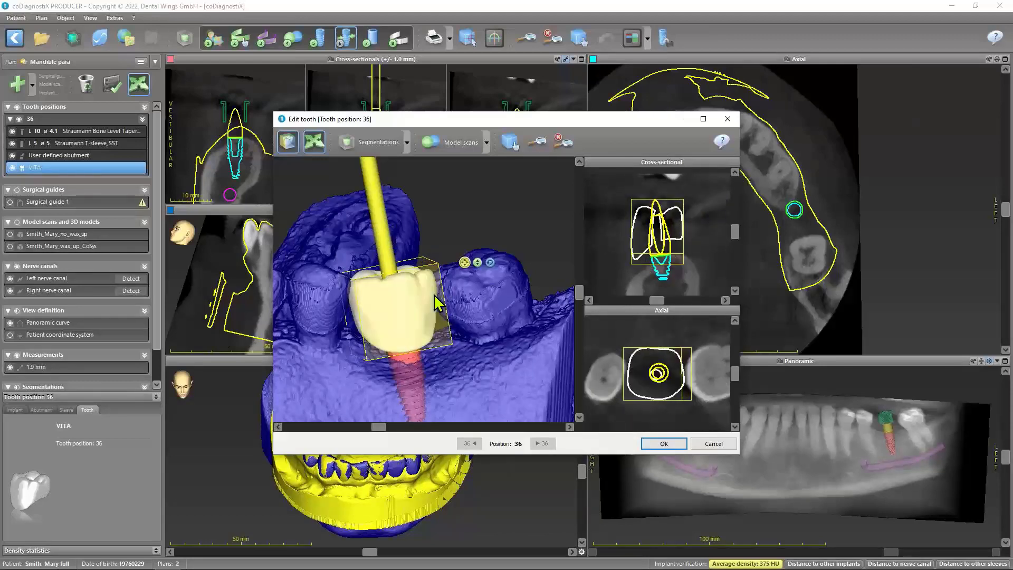
pyautogui.click(490, 263)
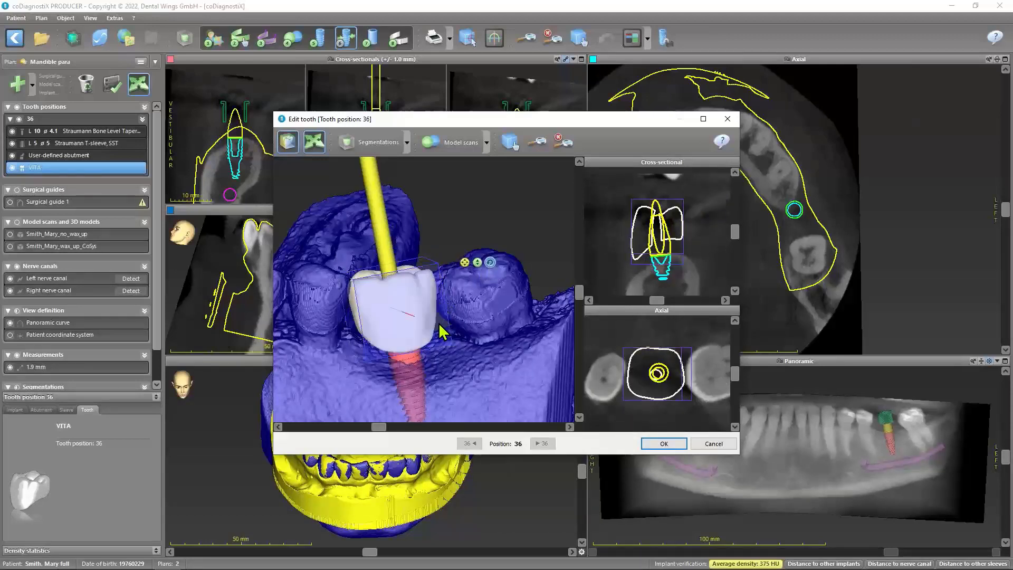
pyautogui.moveTo(441, 331); pyautogui.dragTo(445, 333)
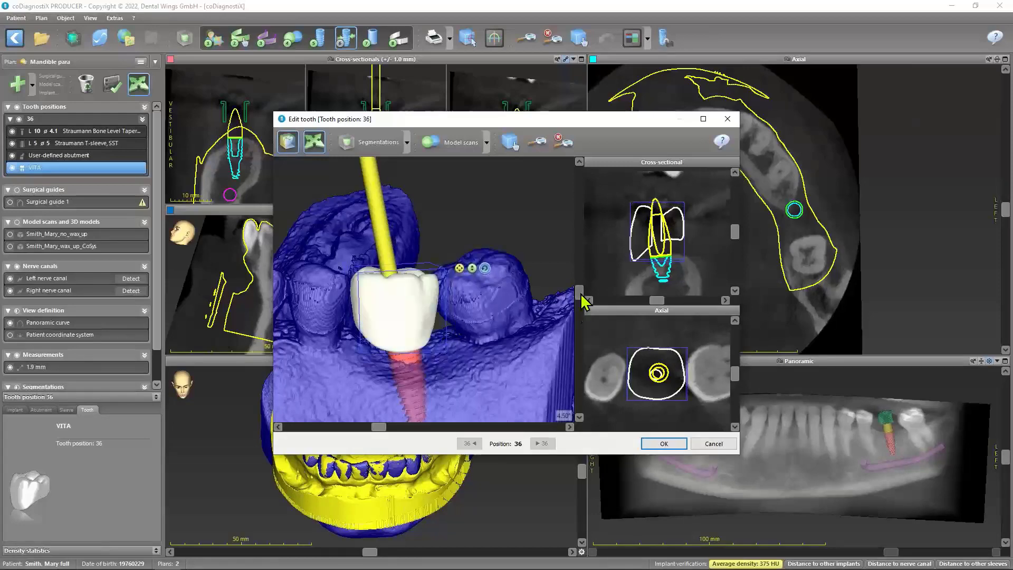
pyautogui.moveTo(579, 292); pyautogui.dragTo(545, 346)
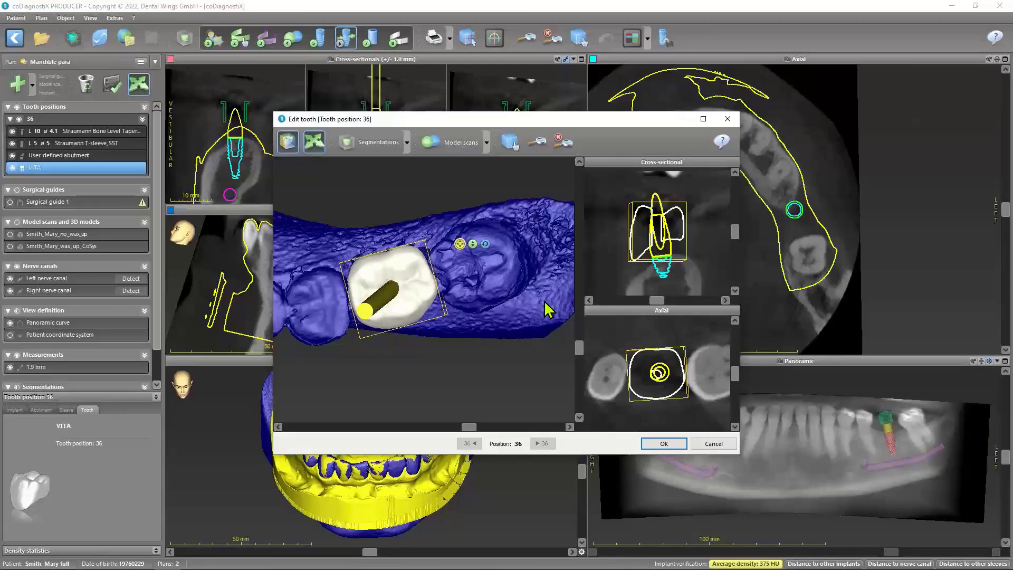
pyautogui.click(660, 441)
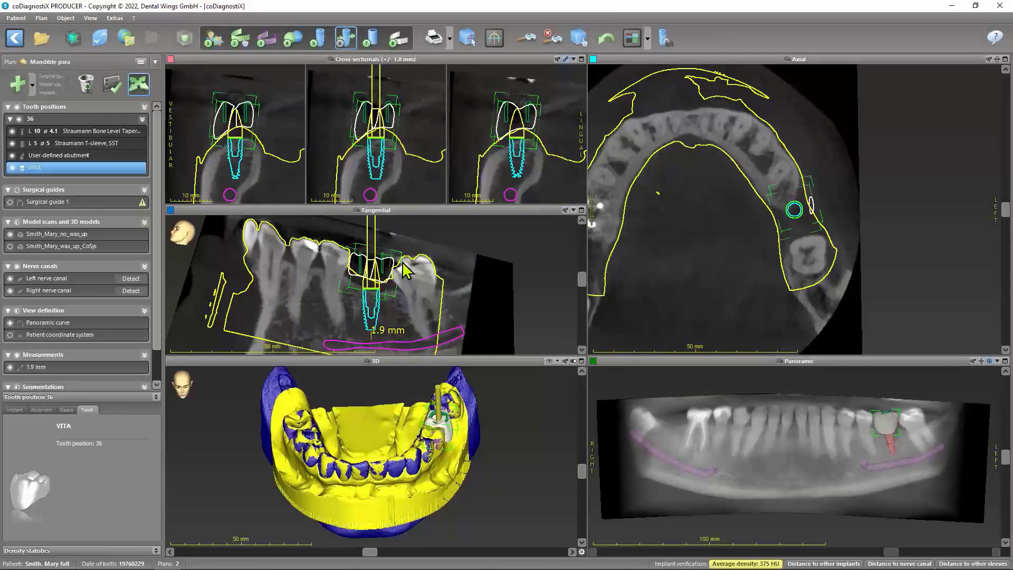
# Enlarge the tangential view and hide the model scan without wax-up and all tooth position 36 objects except the virtual tooth
pyautogui.doubleClick(439, 221)
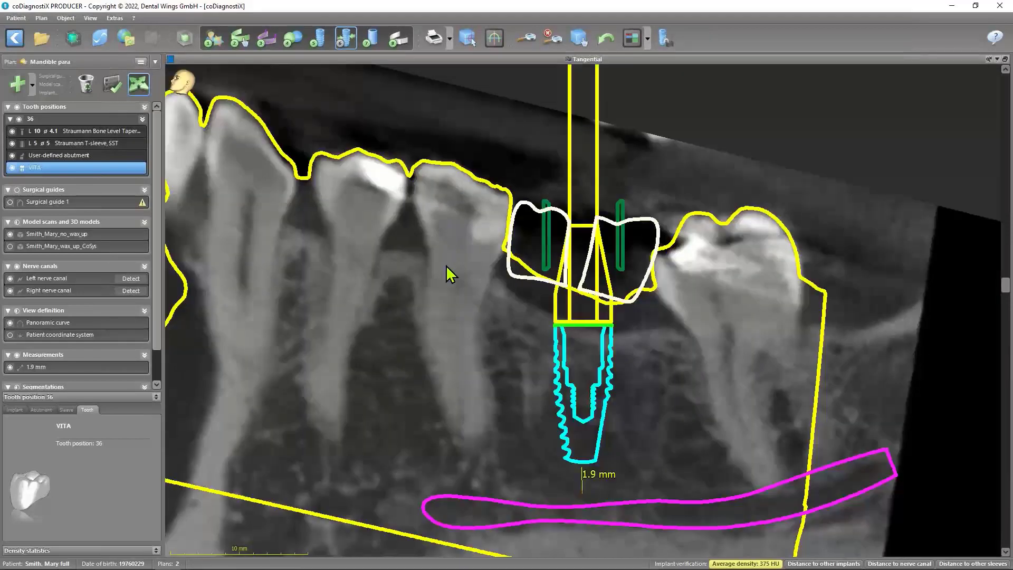
pyautogui.click(10, 234)
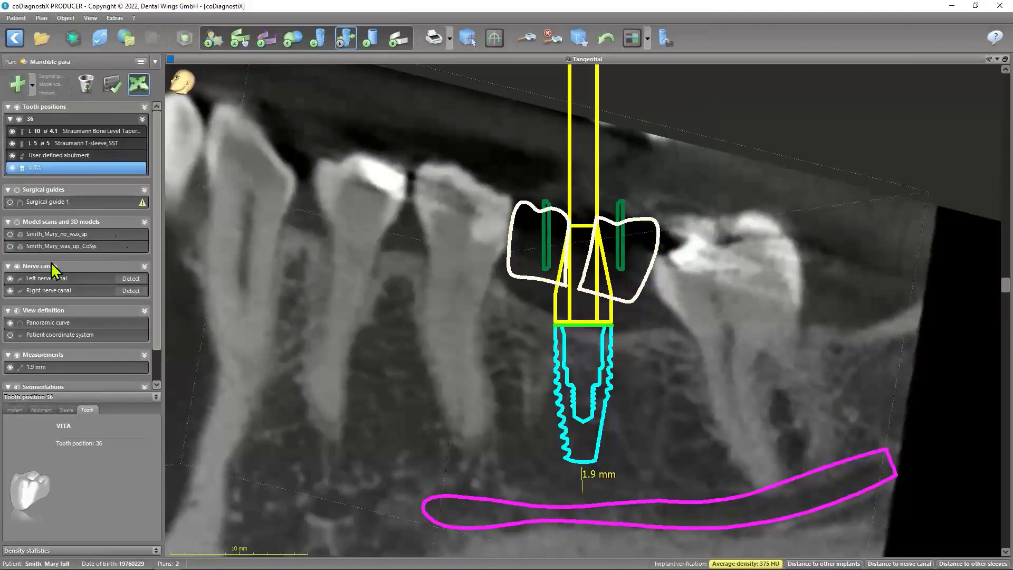
pyautogui.click(16, 108)
pyautogui.click(11, 167)
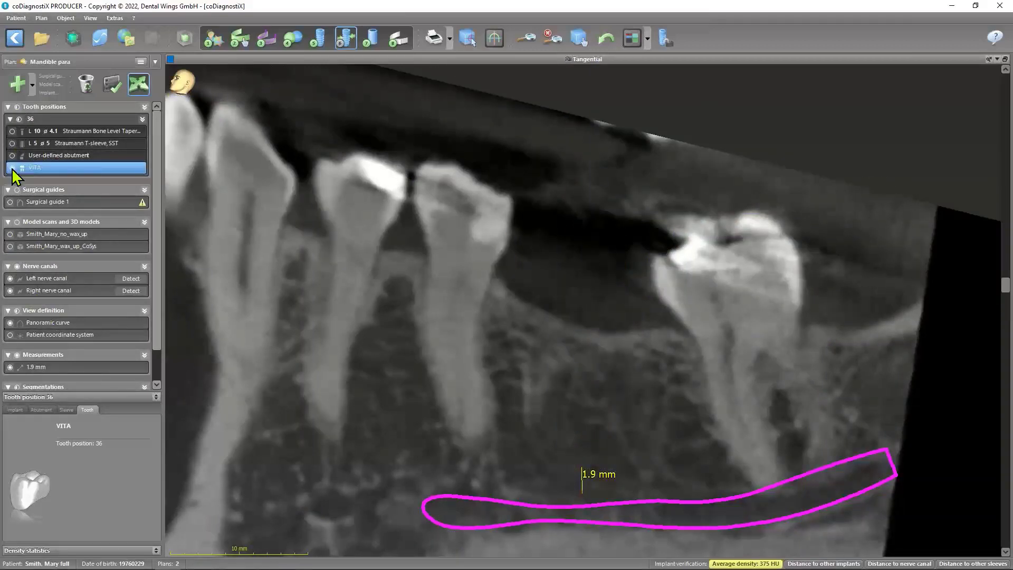
# Show the wax-up model scan to compare it with the virtual tooth, hide the tooth, and restore the multi-view layout
pyautogui.click(10, 246)
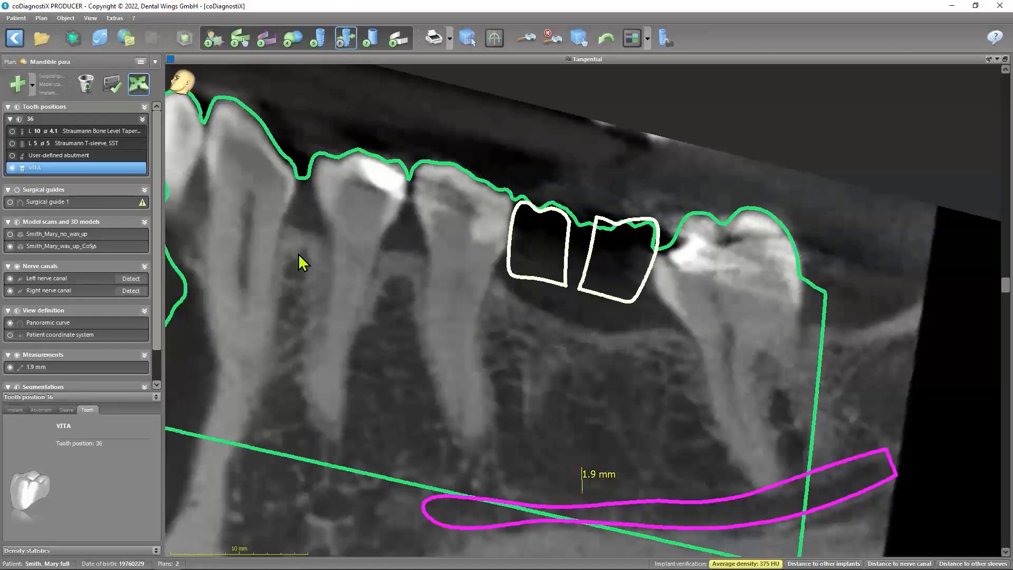
pyautogui.click(12, 169)
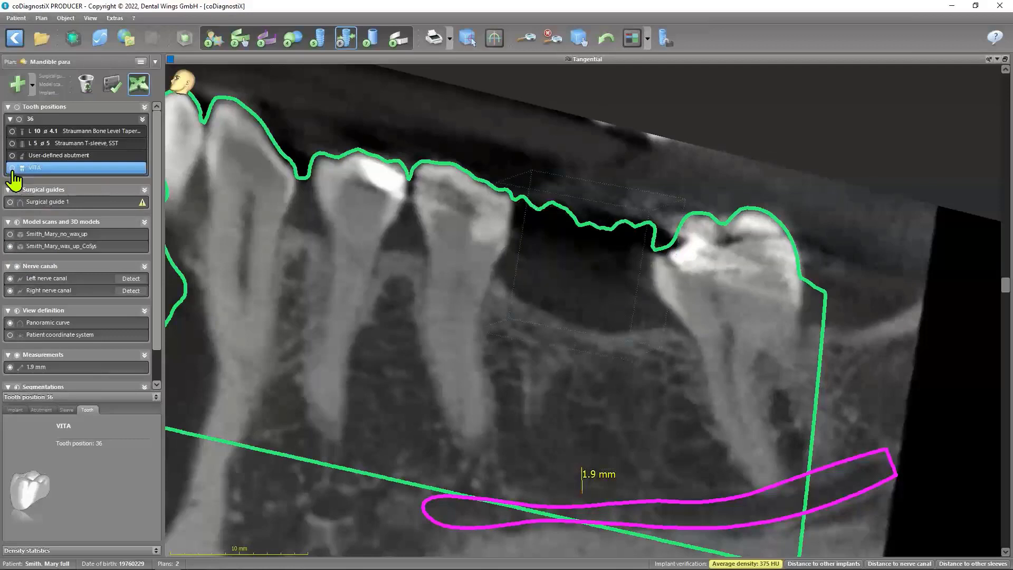
pyautogui.doubleClick(490, 61)
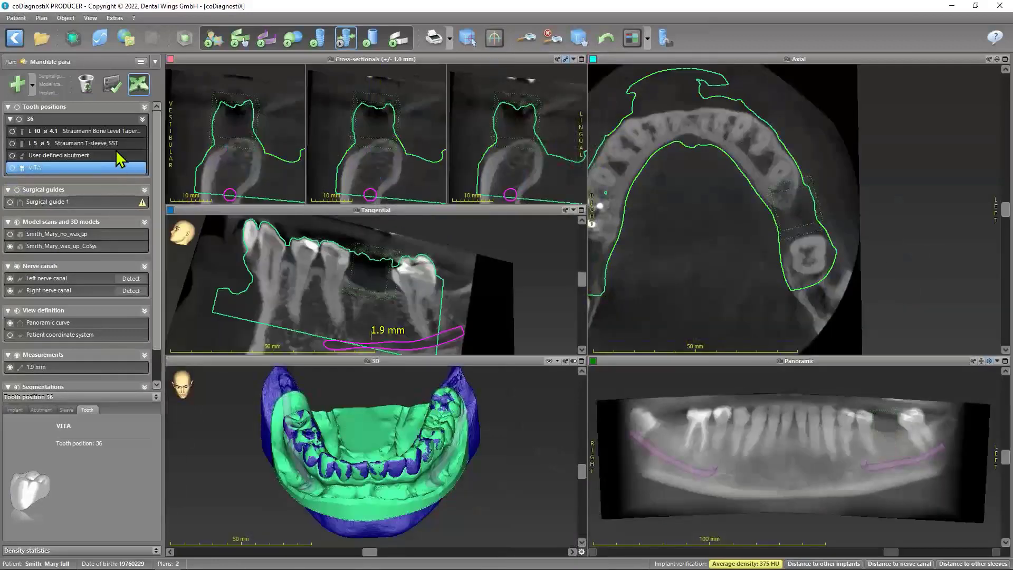
# Look over the object types that can be added to the plan, including distance, continuous distance, angle and surgical guide
pyautogui.click(32, 86)
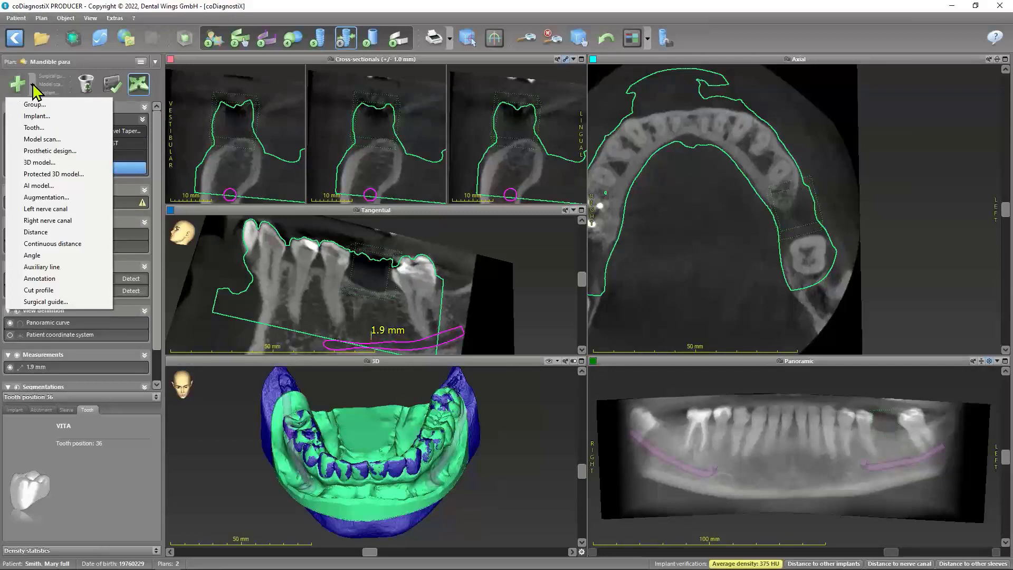
pyautogui.click(32, 85)
pyautogui.click(32, 85)
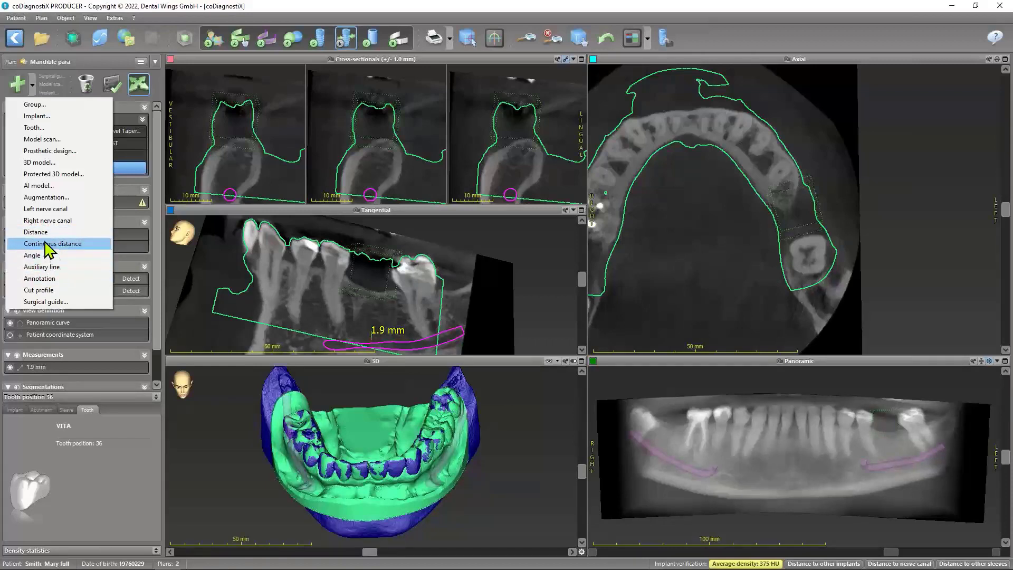
pyautogui.click(736, 44)
# Add the Measurement symbol to the end of the toolbar through toolbar customization
pyautogui.rightClick(734, 32)
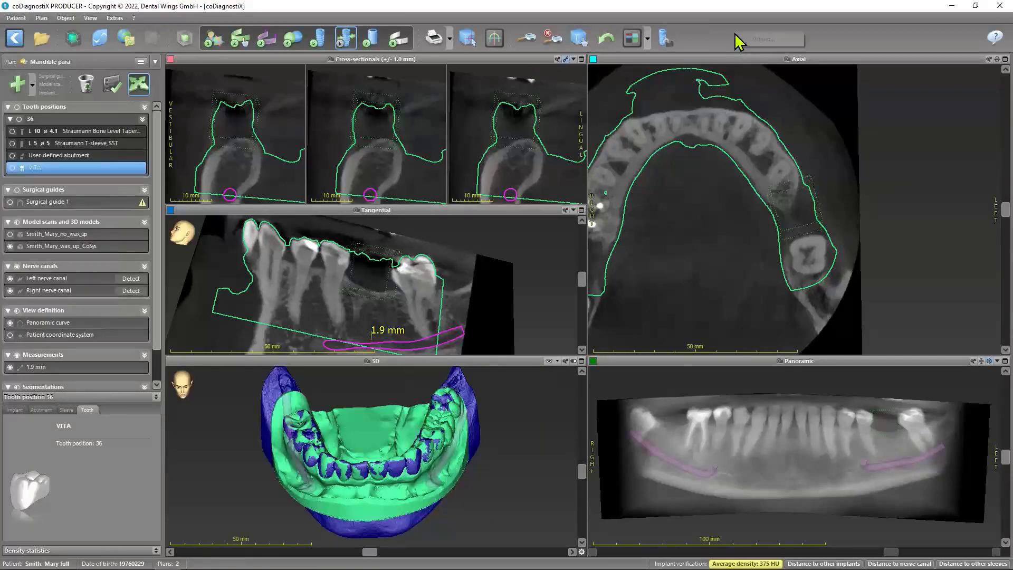
pyautogui.click(761, 37)
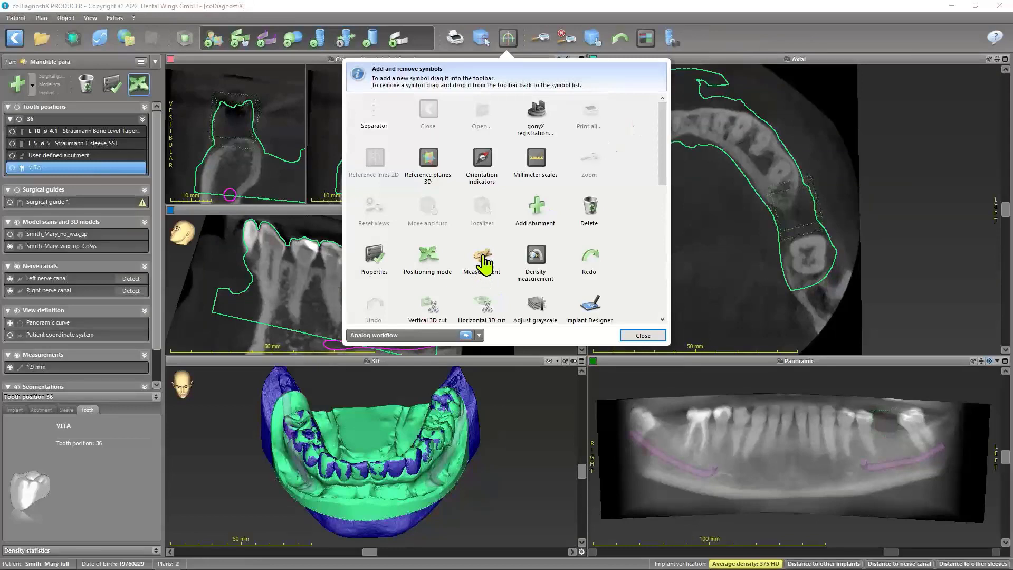
pyautogui.moveTo(484, 266); pyautogui.dragTo(709, 33)
pyautogui.click(653, 338)
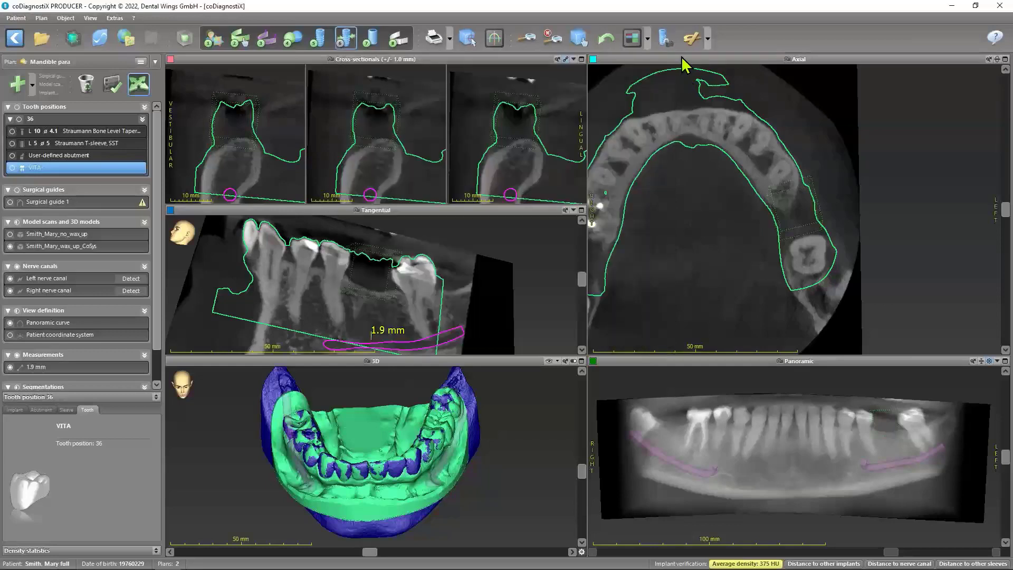
# Add a distance measurement spanning the inside of the dental arch from one side to the other in the axial view
pyautogui.click(33, 86)
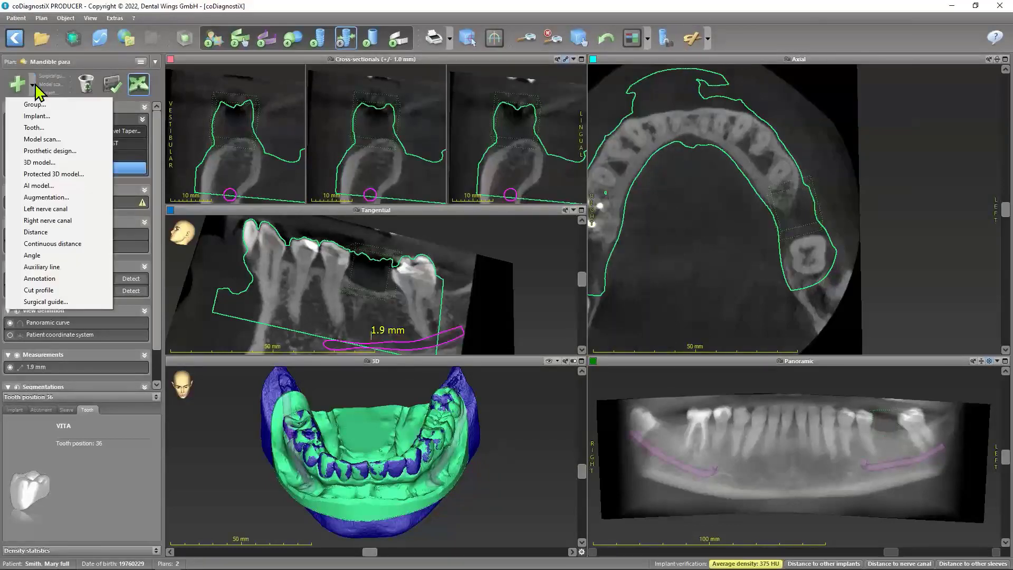
pyautogui.click(692, 36)
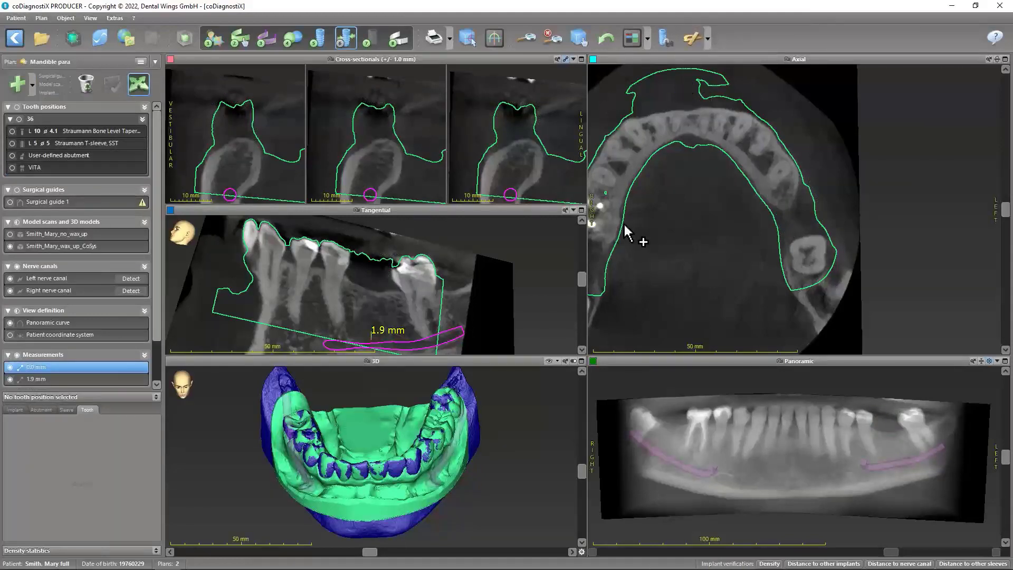
pyautogui.click(767, 207)
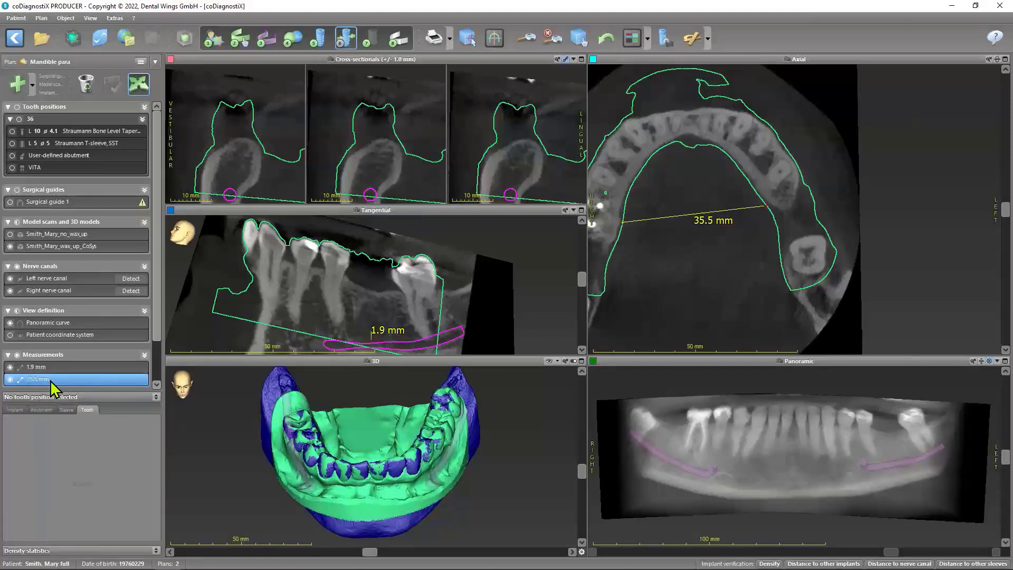
# Move both end points of the cross-arch distance so it spans the jaw ridge from outer to inner edge near the patient's left canine
pyautogui.click(141, 86)
pyautogui.click(143, 83)
pyautogui.click(766, 208)
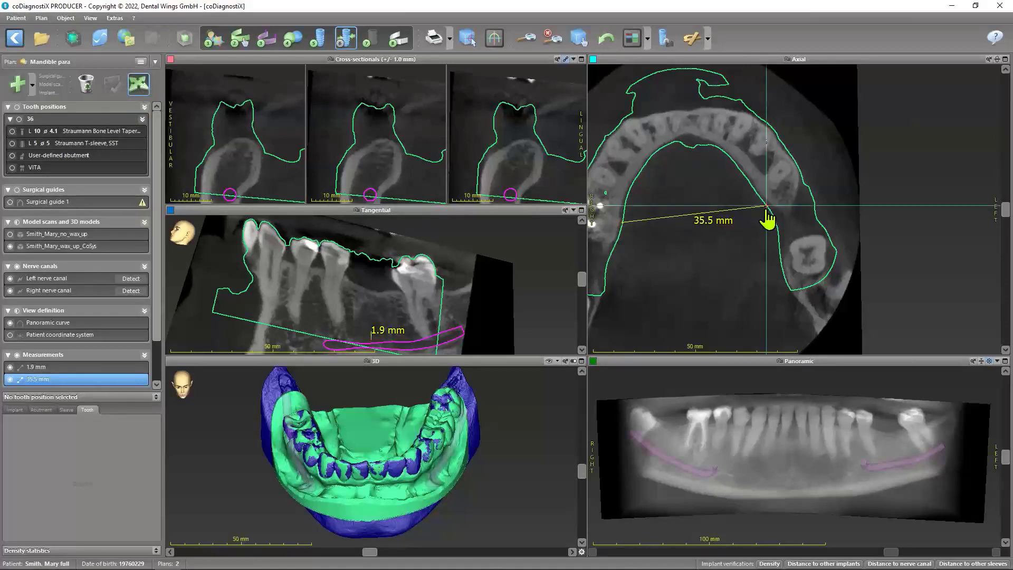
pyautogui.moveTo(767, 207); pyautogui.dragTo(759, 112)
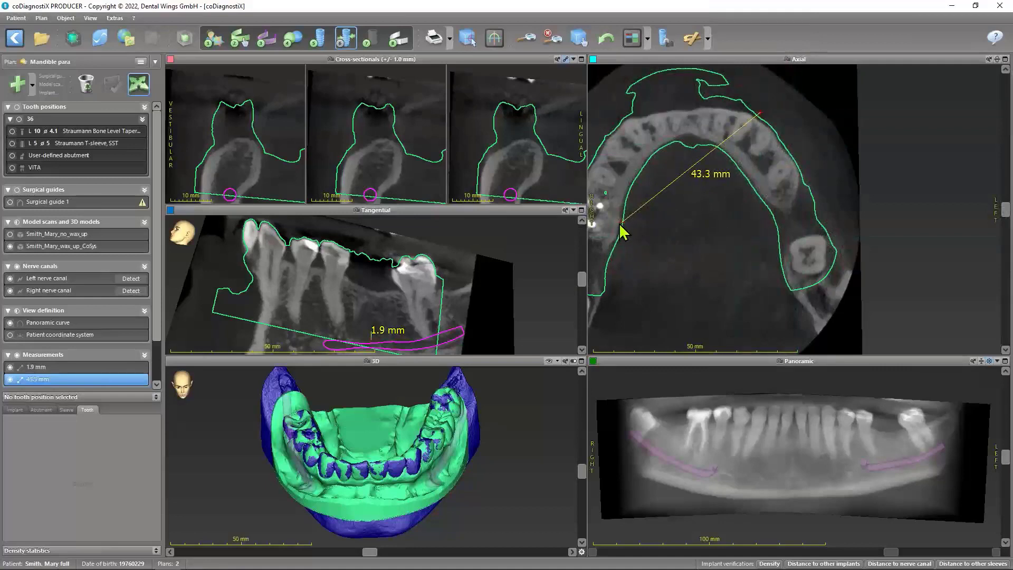
pyautogui.moveTo(621, 223); pyautogui.dragTo(740, 166)
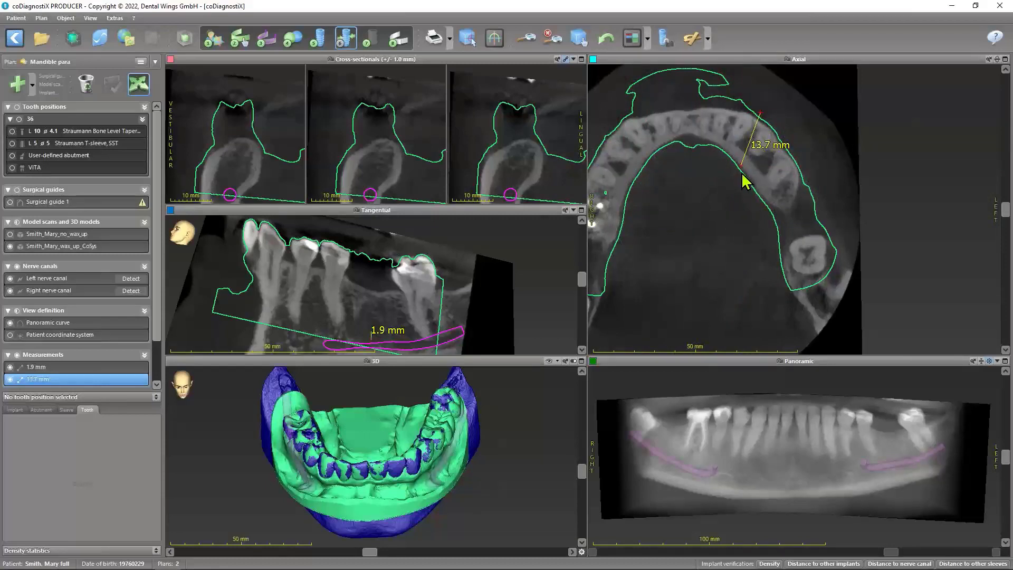
# Add two more axial distance measurements across the ridge, one on the patient's right side and one just in front of the left gap
pyautogui.click(696, 45)
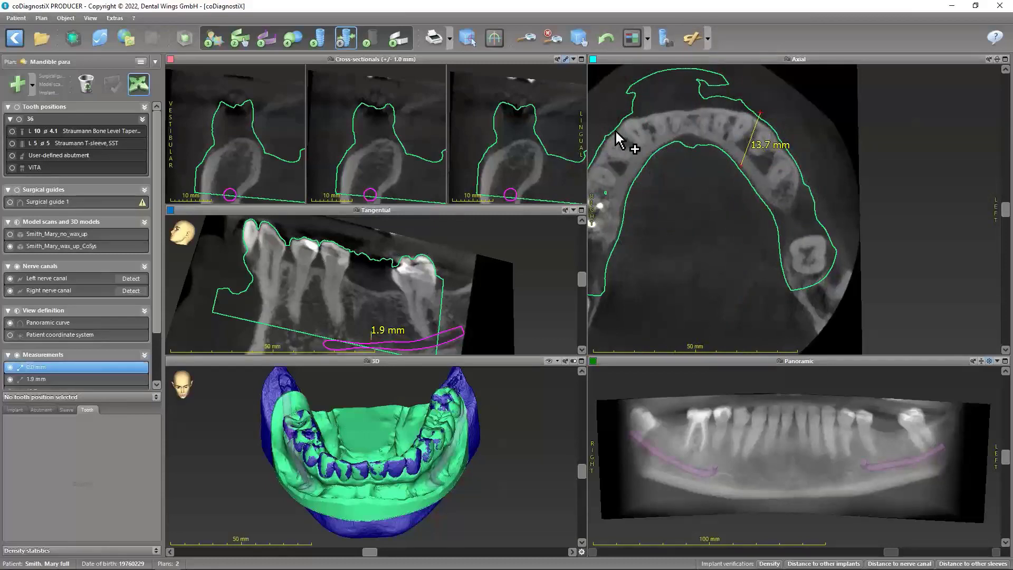
pyautogui.moveTo(618, 127); pyautogui.dragTo(643, 162)
pyautogui.click(690, 47)
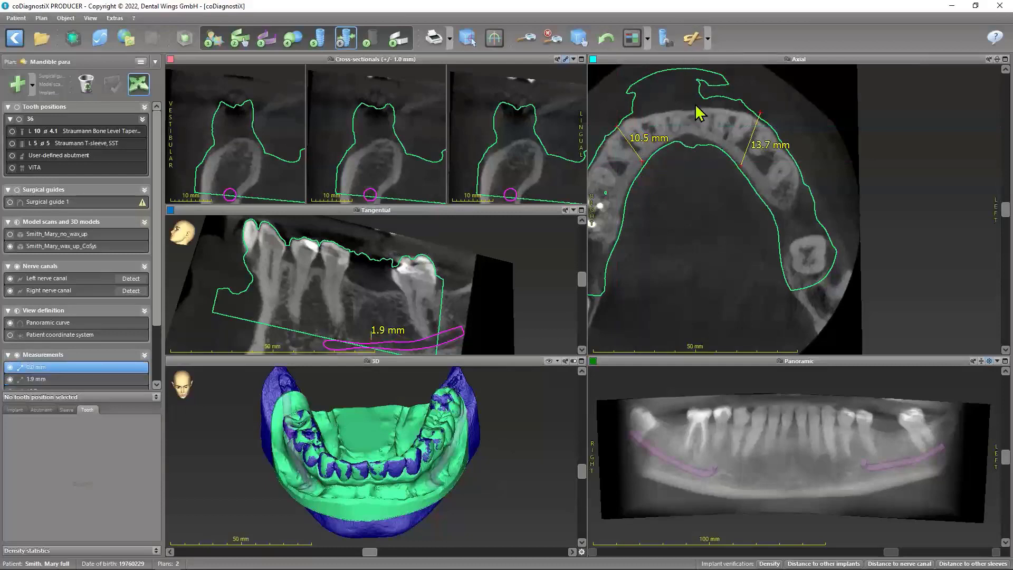
pyautogui.moveTo(802, 181); pyautogui.dragTo(768, 206)
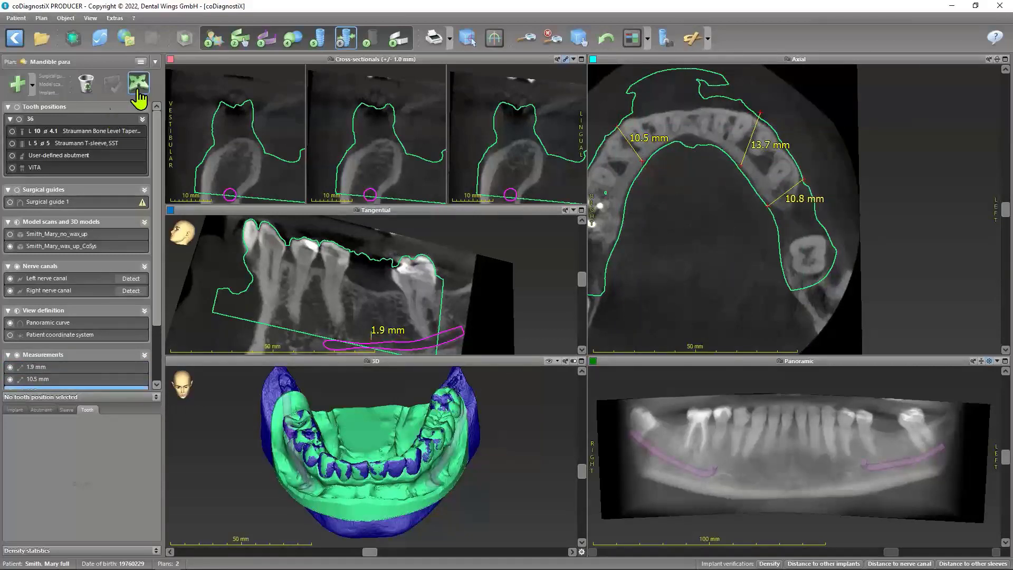
# Add an angle measurement in the axial view with its vertex inside the arch, one arm pointing forward and the other toward the patient's left
pyautogui.click(34, 86)
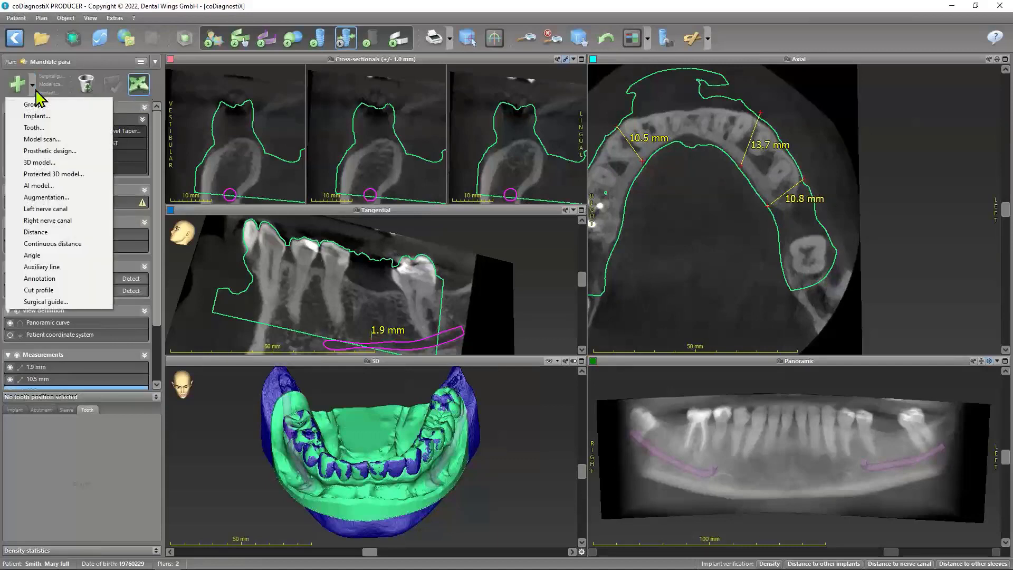
pyautogui.click(709, 40)
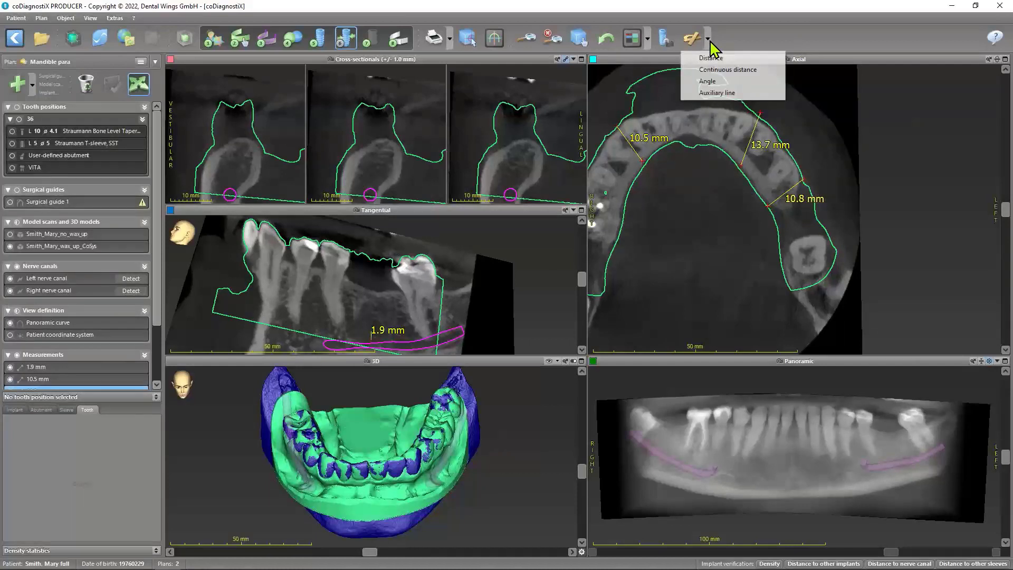
pyautogui.click(716, 82)
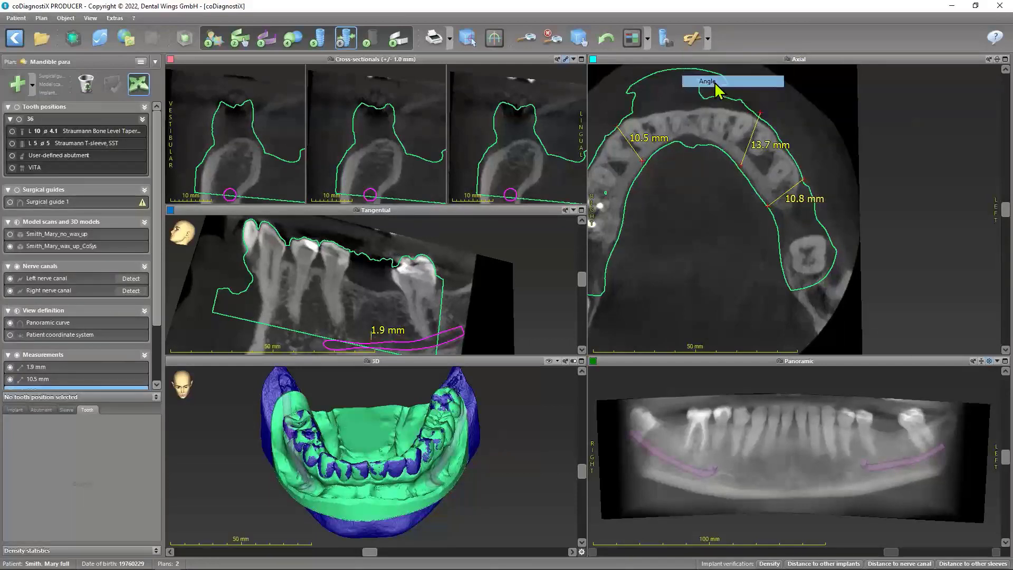
pyautogui.click(684, 278)
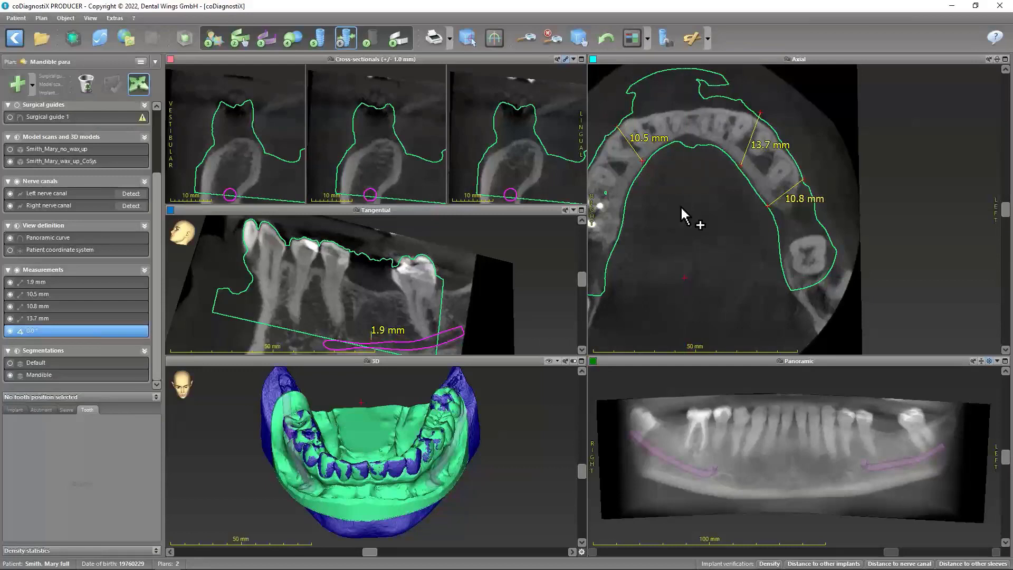
pyautogui.click(683, 192)
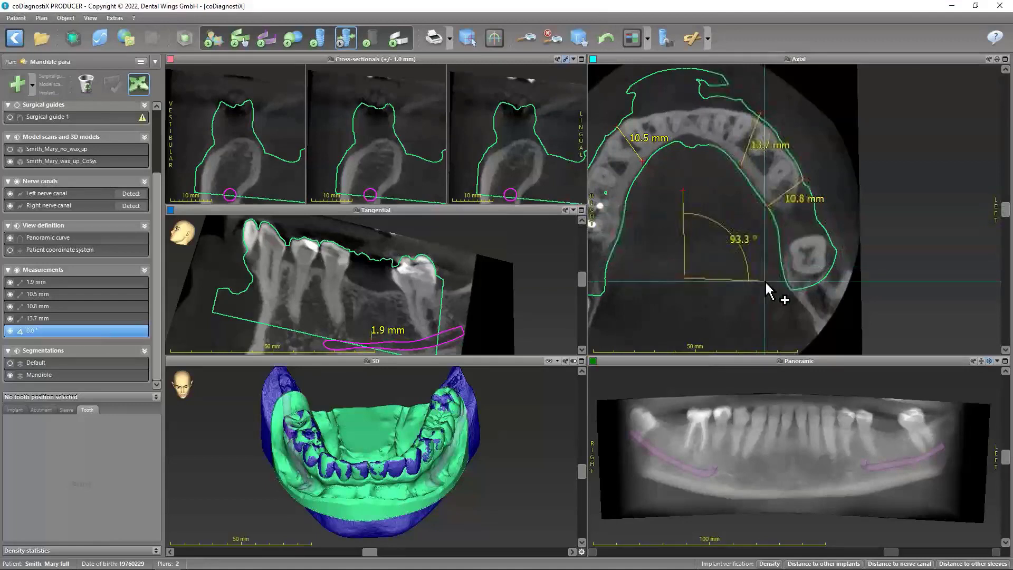
pyautogui.click(763, 233)
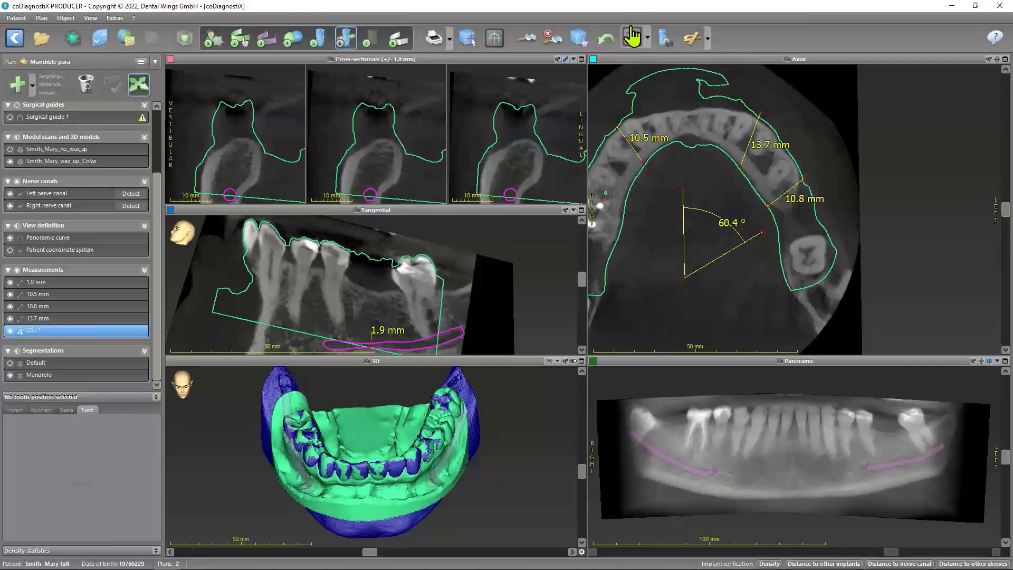
# Add a continuous distance of three segments along the dental arch in the axial view, from the right molar region to the left molar
pyautogui.click(707, 41)
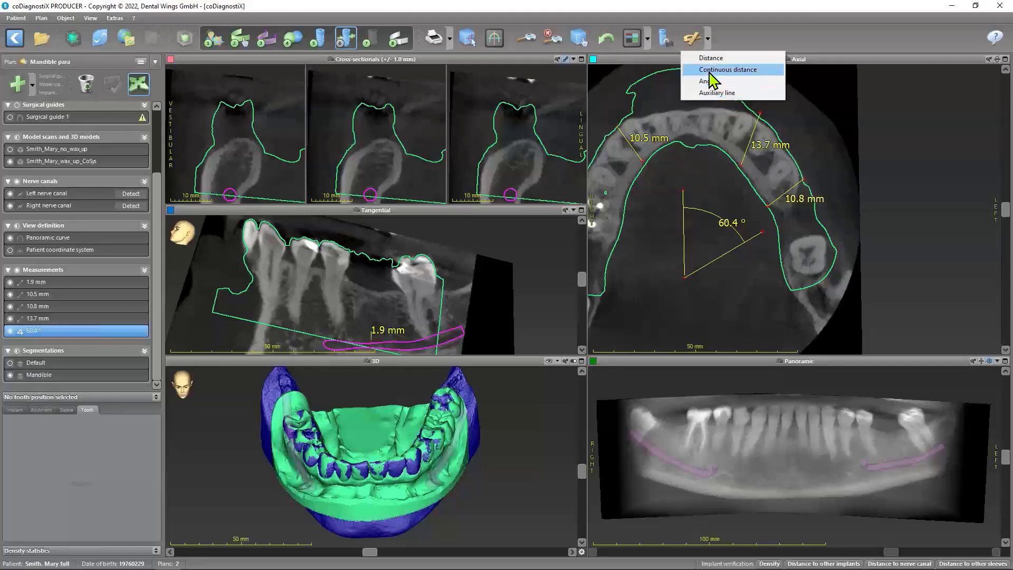
pyautogui.click(710, 70)
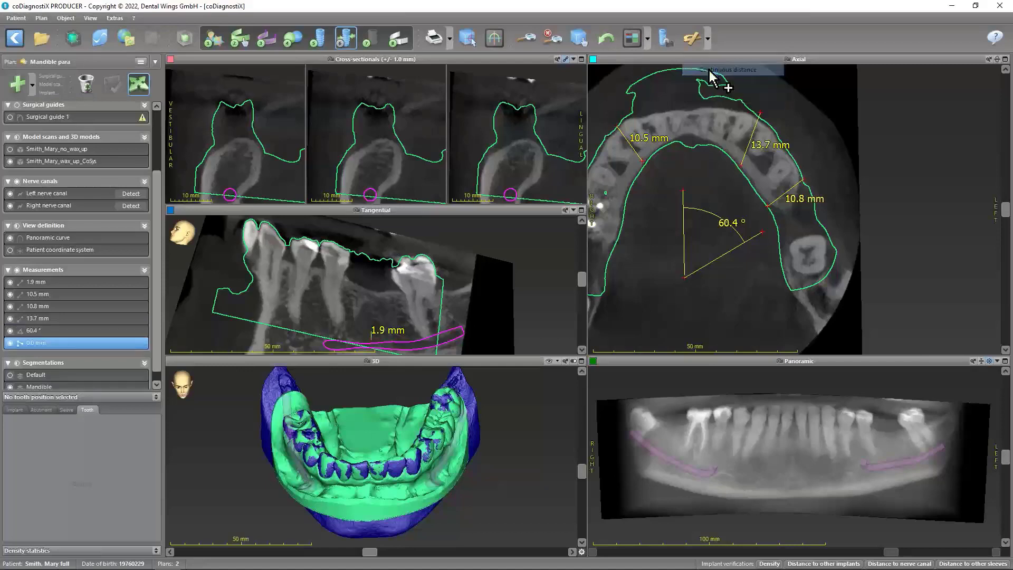
pyautogui.click(597, 232)
pyautogui.doubleClick(636, 132)
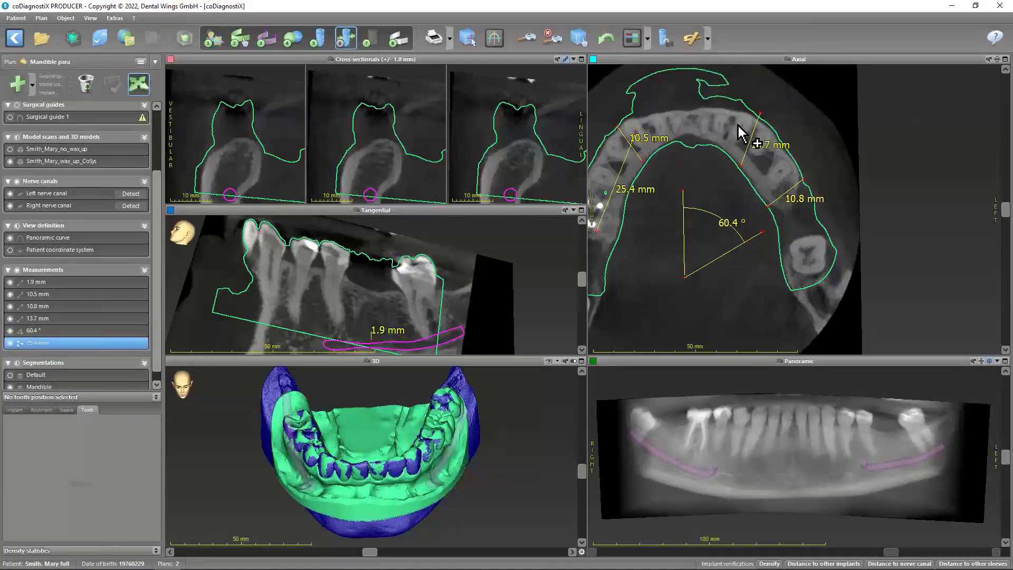
pyautogui.click(738, 125)
pyautogui.click(799, 235)
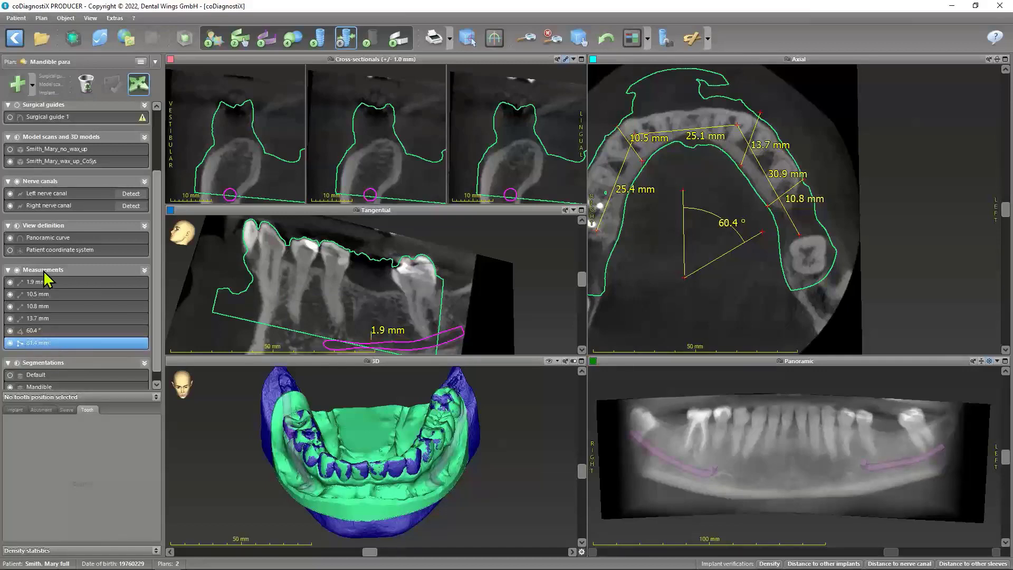
# Rename the continuous distance measurement as Bridge
pyautogui.rightClick(58, 342)
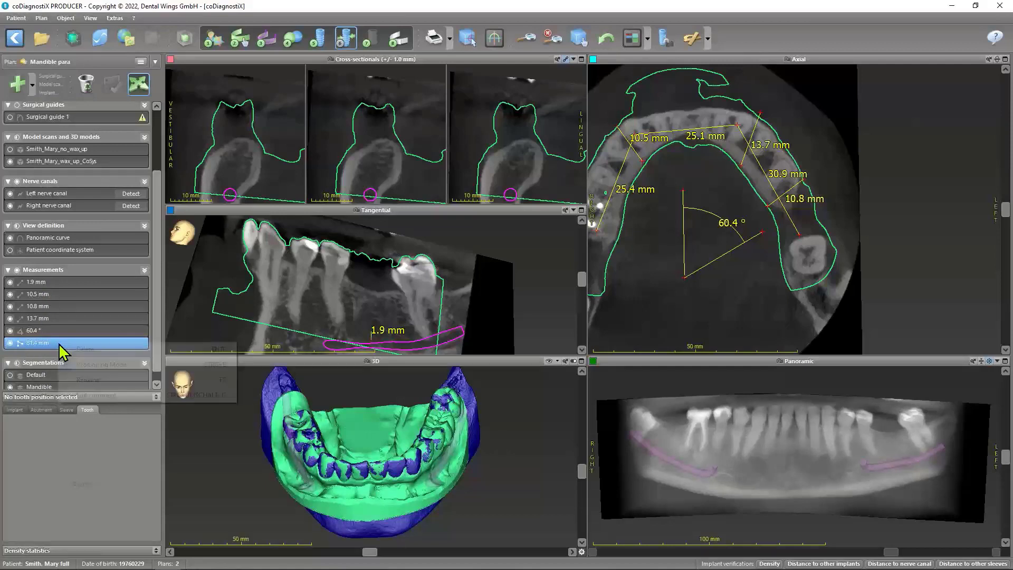
pyautogui.click(85, 380)
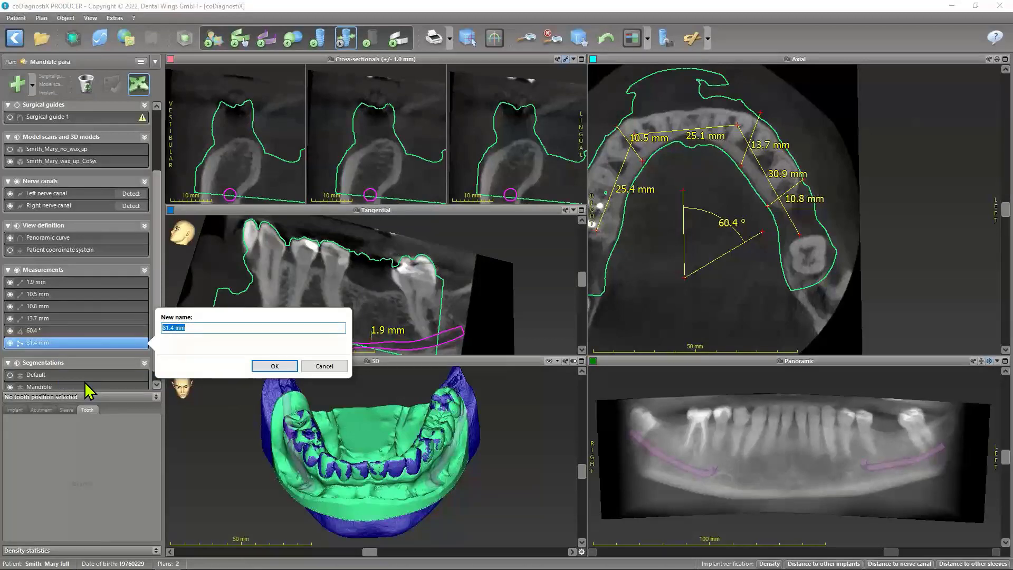
pyautogui.write('Bridge')
pyautogui.click(275, 366)
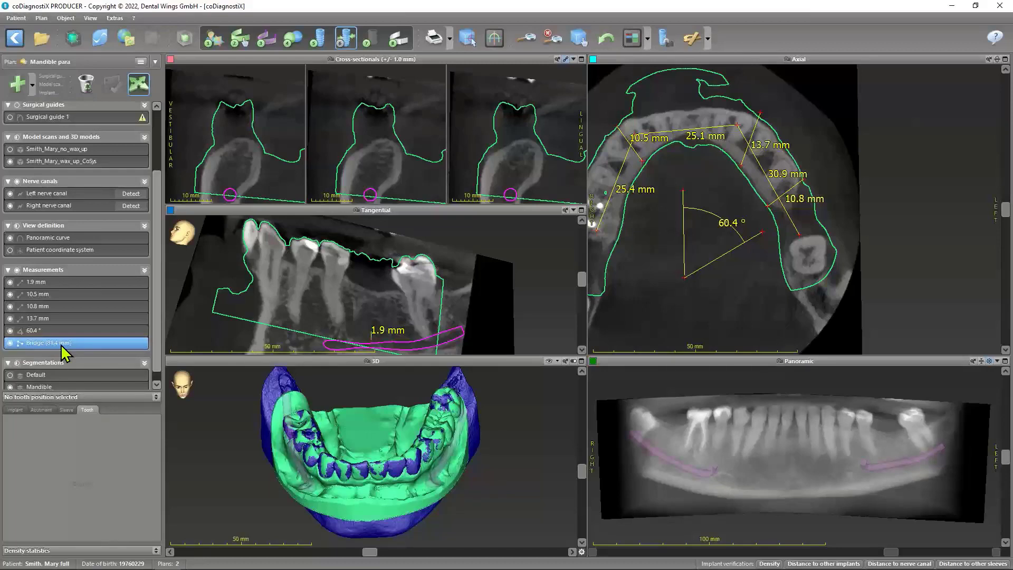
# Place an annotation with the text "Information" in the tangential view, beside the tooth in front of the gap
pyautogui.click(35, 82)
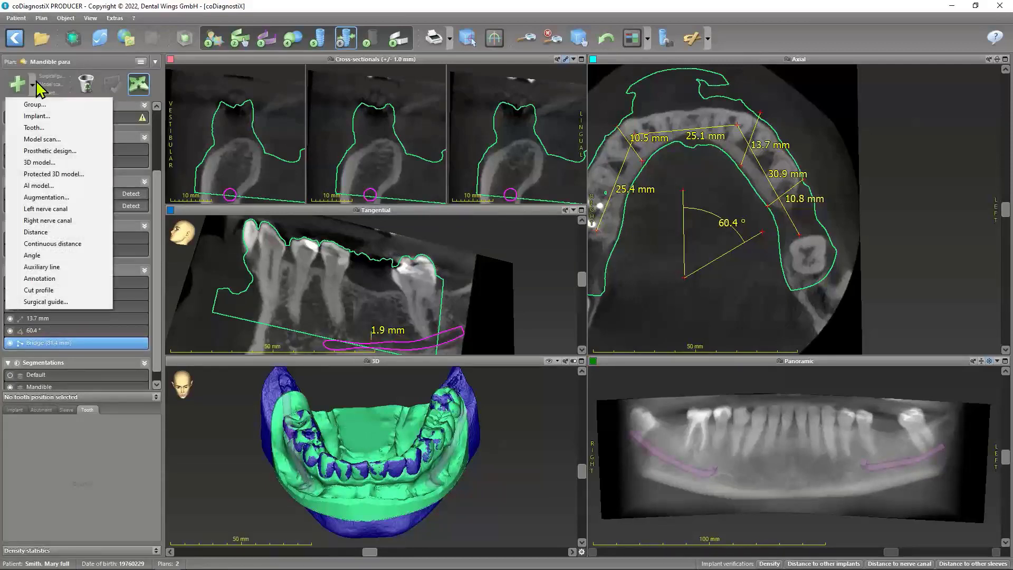
pyautogui.click(41, 279)
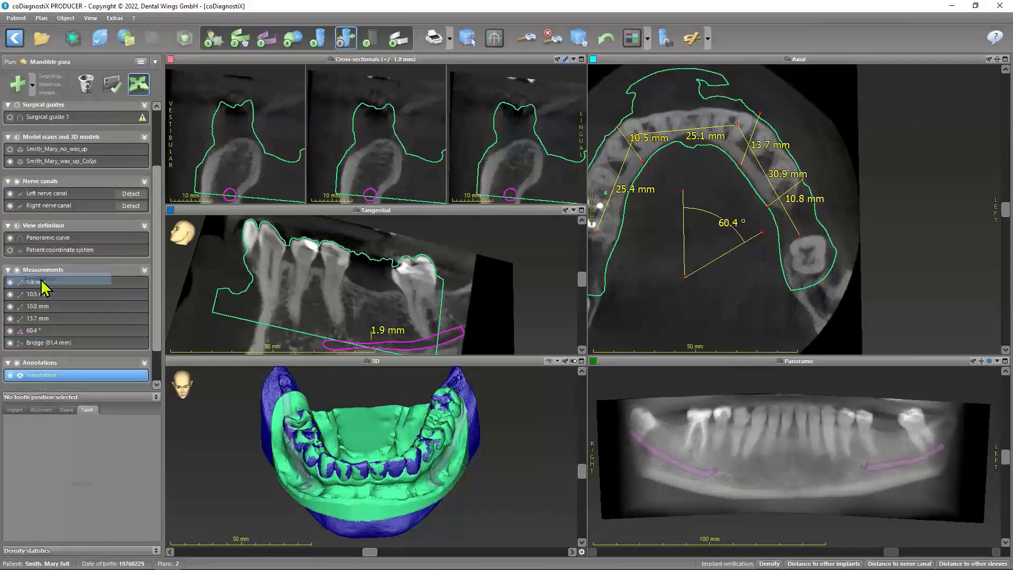
pyautogui.click(347, 276)
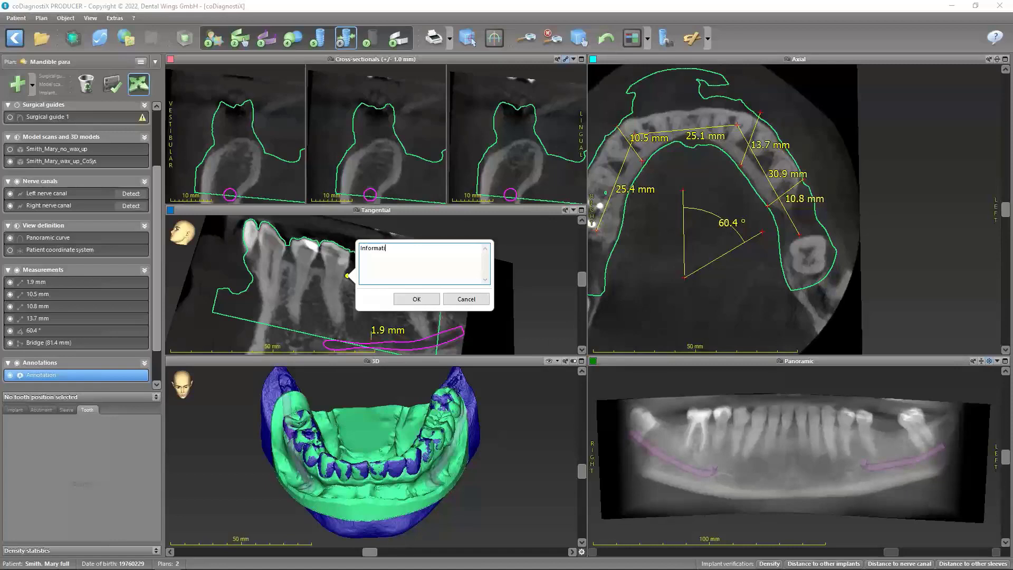
pyautogui.click(416, 299)
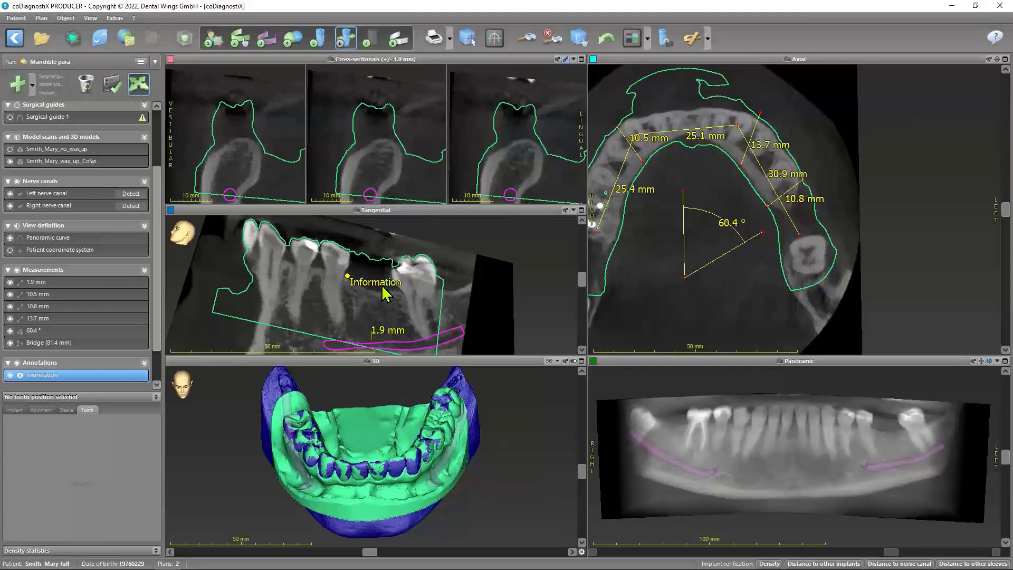
# Set the annotation color to Orange from the default palette in the general view settings and apply it
pyautogui.click(116, 18)
pyautogui.click(135, 94)
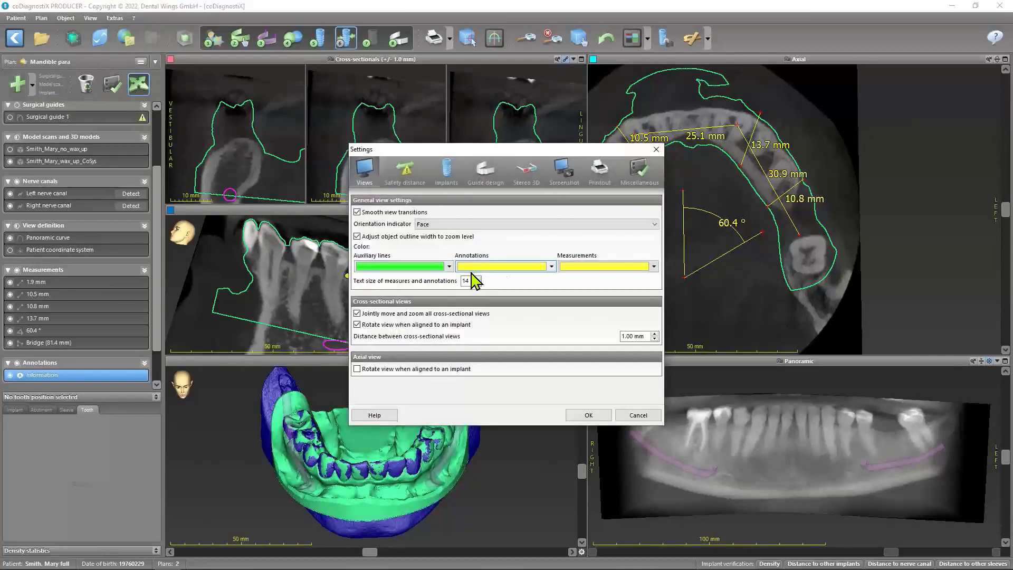
pyautogui.click(551, 266)
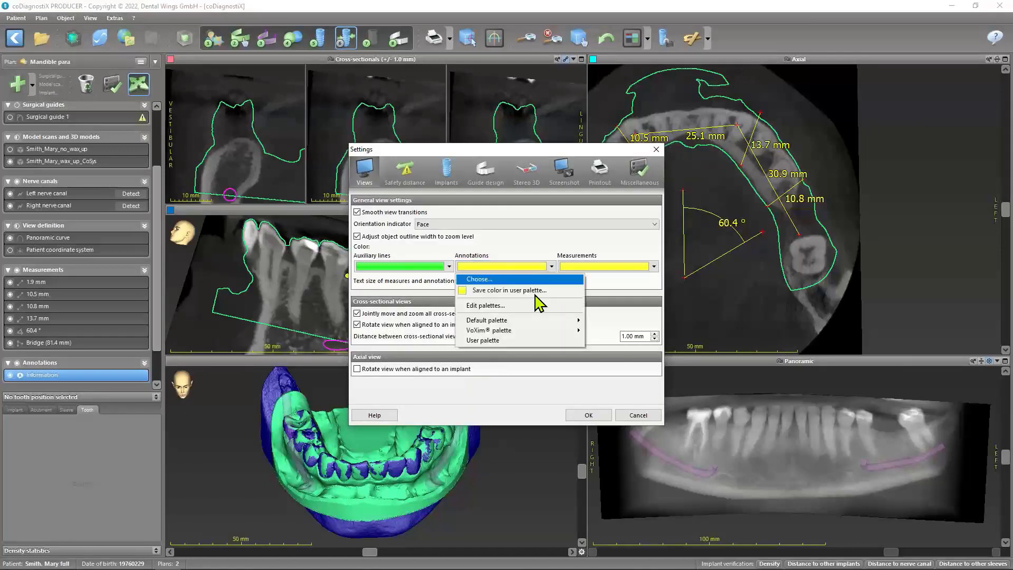
pyautogui.moveTo(536, 321)
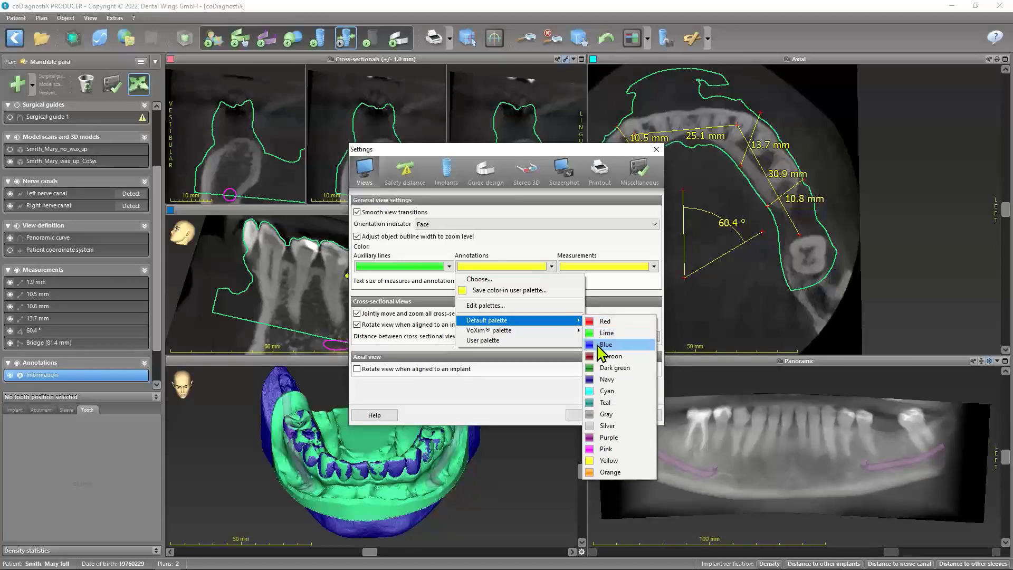
pyautogui.click(594, 471)
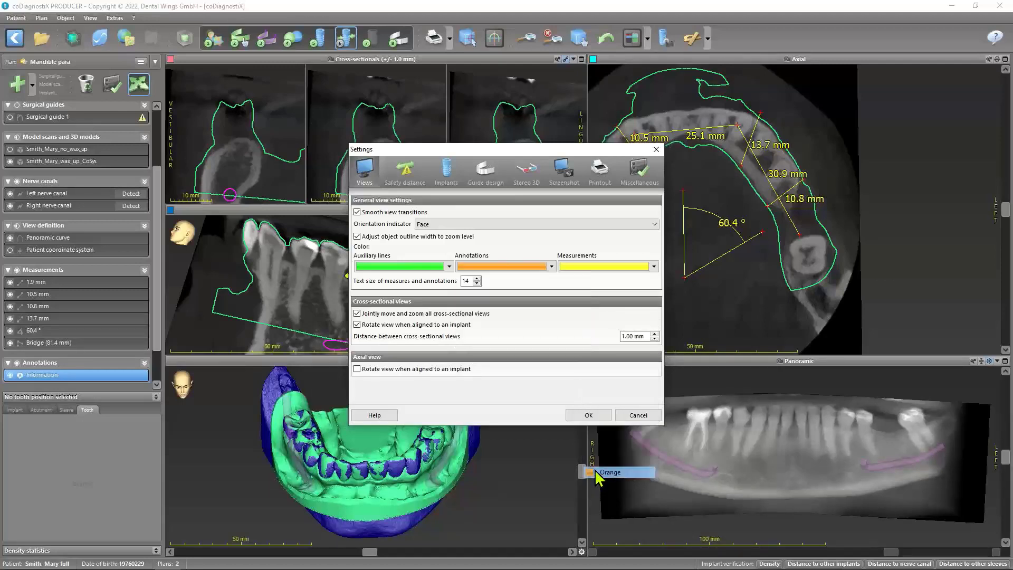
pyautogui.click(588, 415)
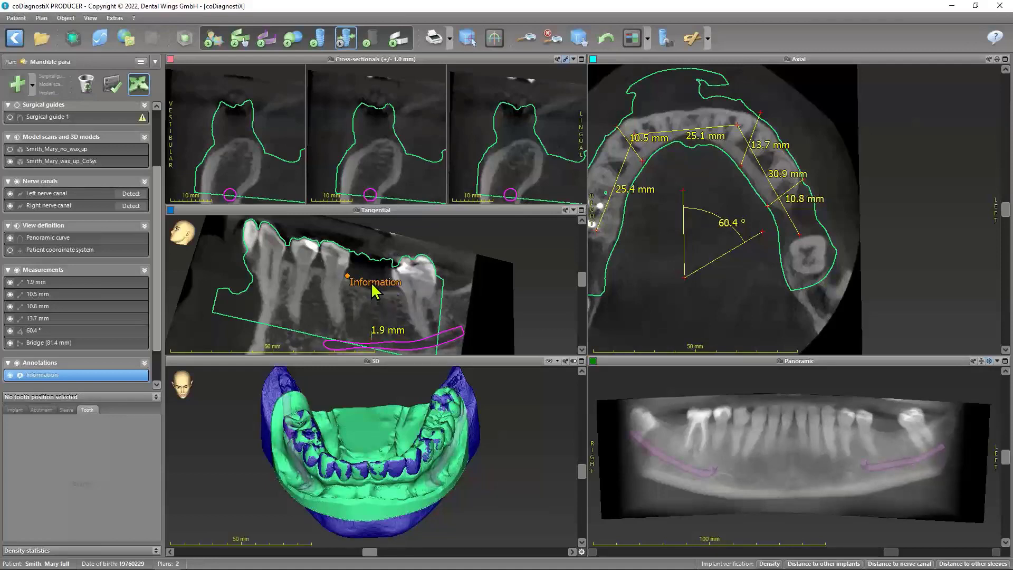
# Set the text size of measures and annotations to 6 in the general view settings and apply it
pyautogui.click(115, 17)
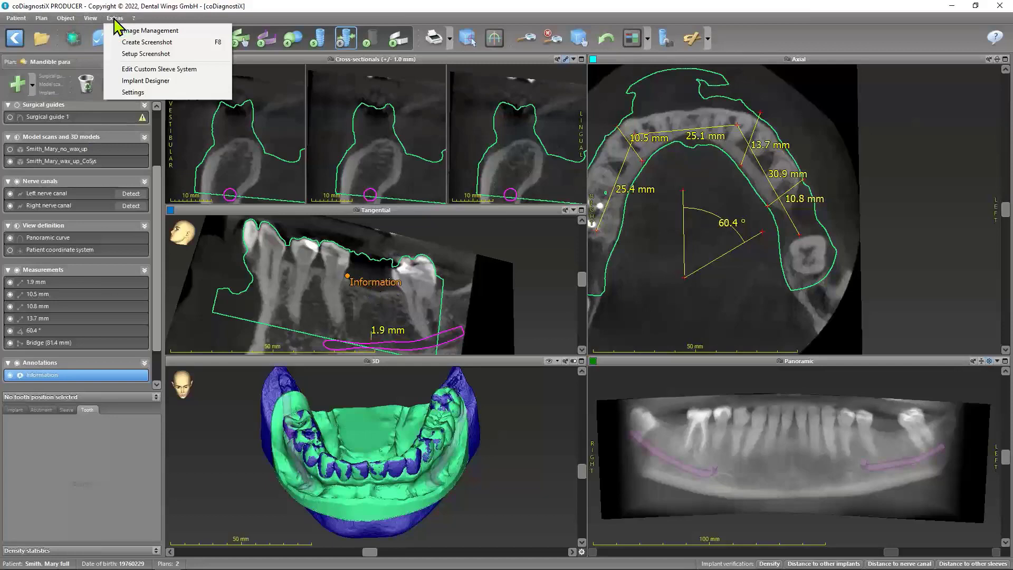
pyautogui.click(128, 87)
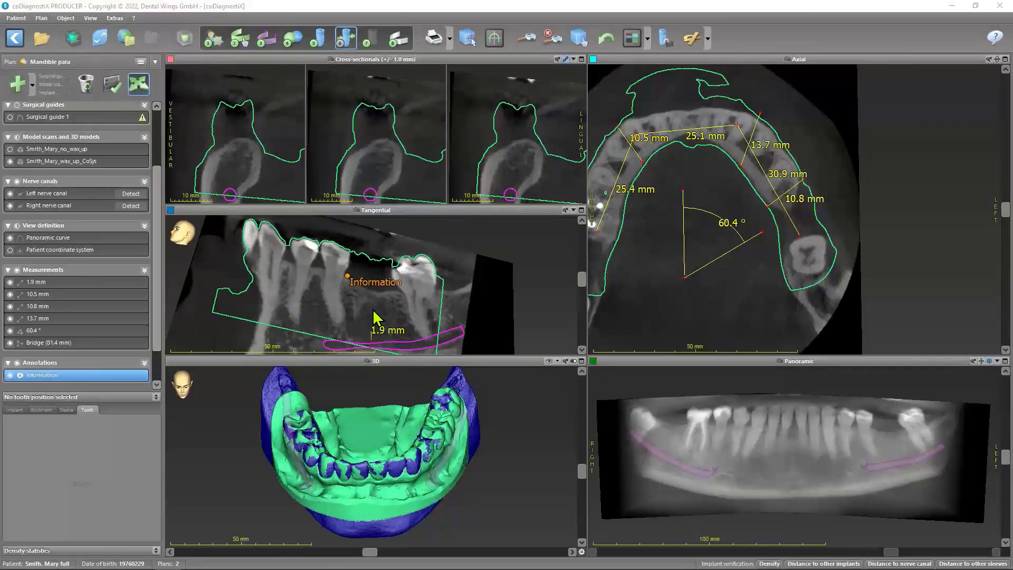
pyautogui.click(477, 283)
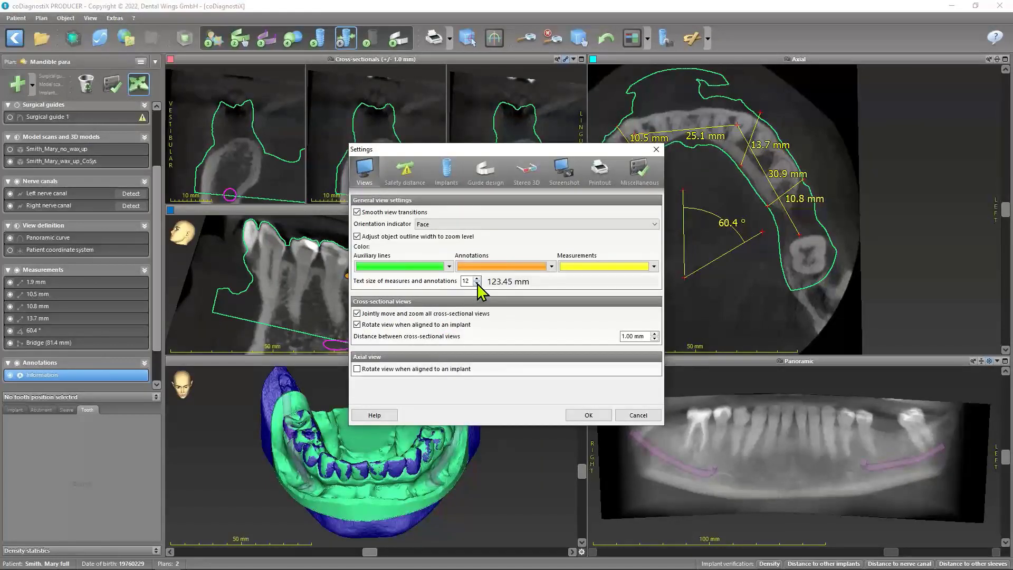
pyautogui.click(476, 284)
pyautogui.click(477, 283)
pyautogui.click(477, 284)
pyautogui.click(477, 284)
pyautogui.click(577, 417)
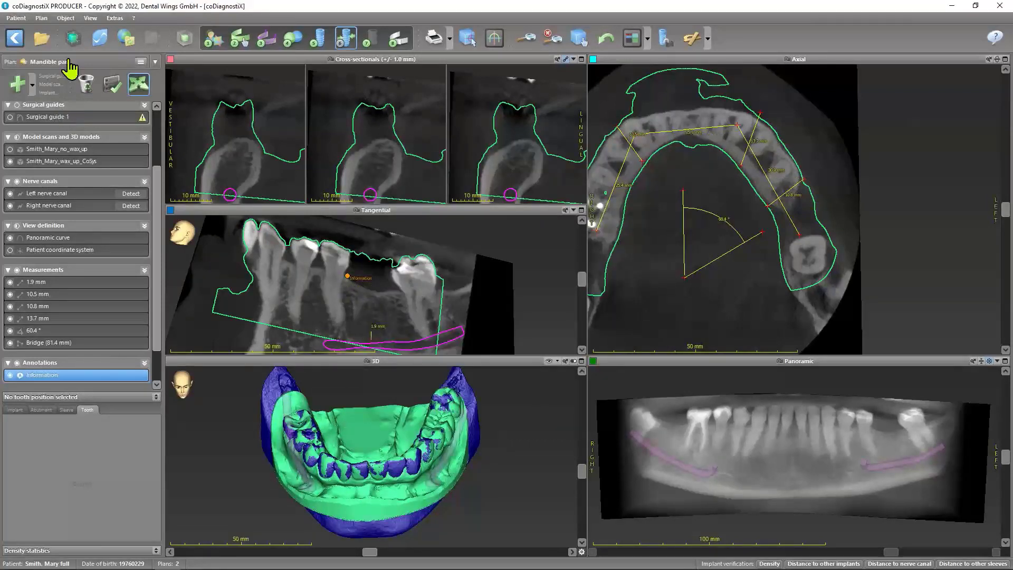
# Enlarge the text of measures and annotations by four increments in the general view settings and apply it
pyautogui.click(114, 18)
pyautogui.click(133, 93)
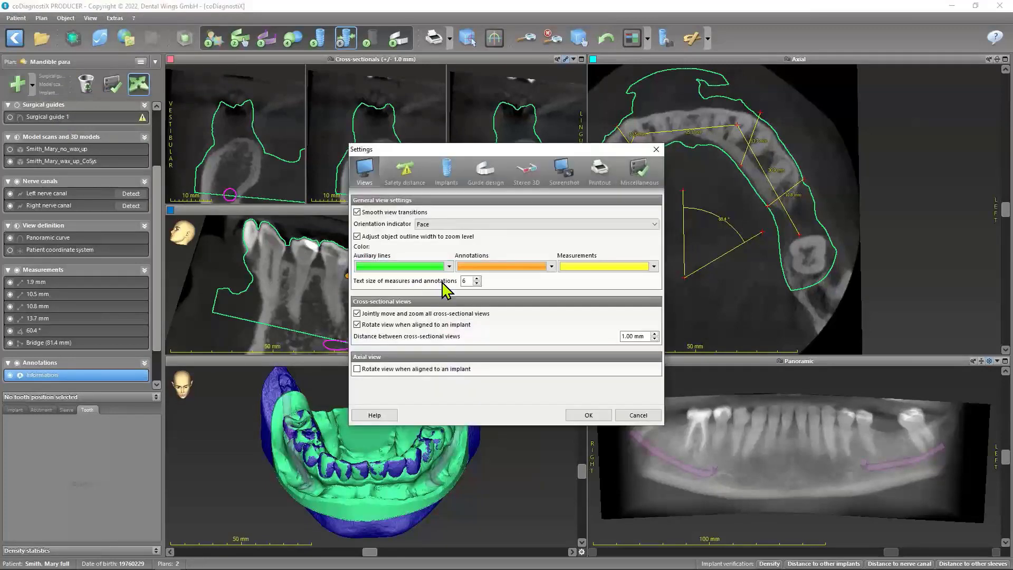
pyautogui.click(477, 279)
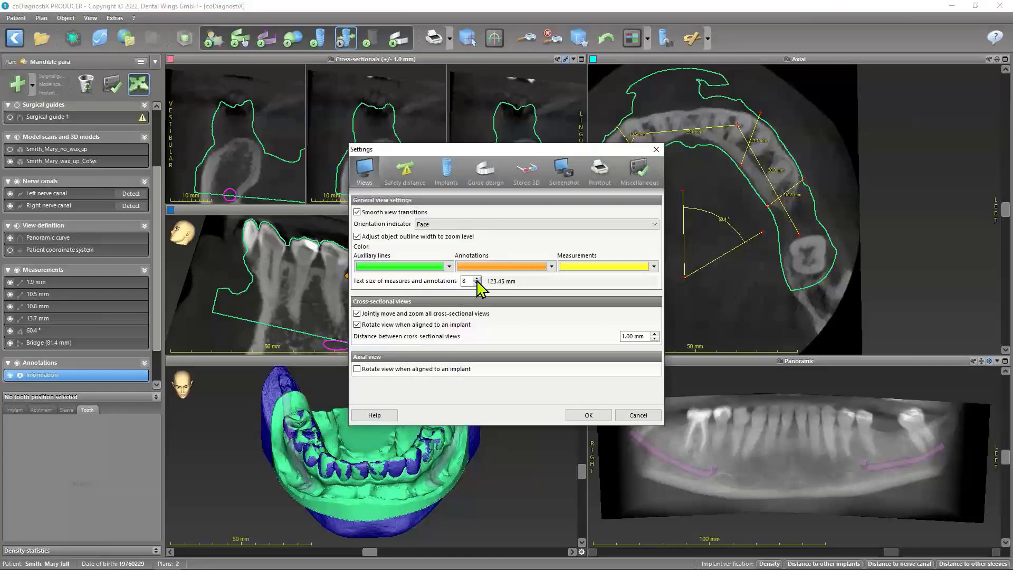
pyautogui.click(476, 278)
pyautogui.click(477, 279)
pyautogui.click(476, 279)
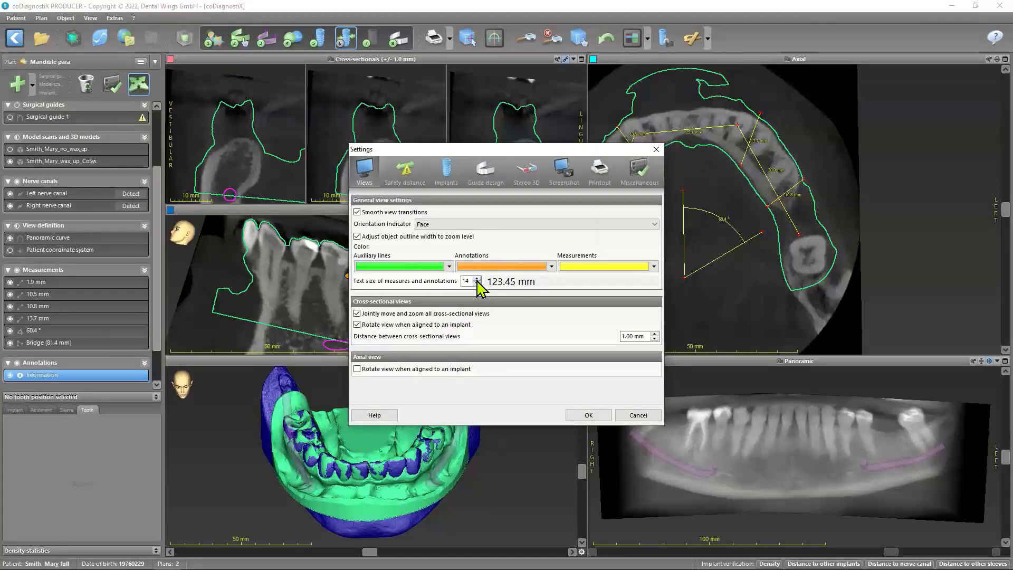
pyautogui.click(578, 416)
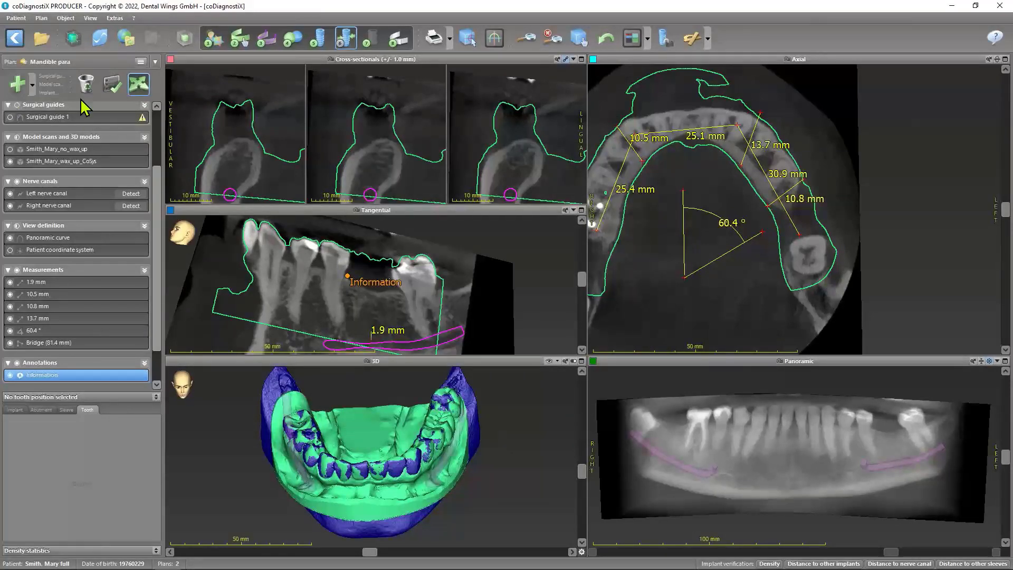
# Examine the list of object types that can be added to the plan, from Group to Surgical guide
pyautogui.click(32, 84)
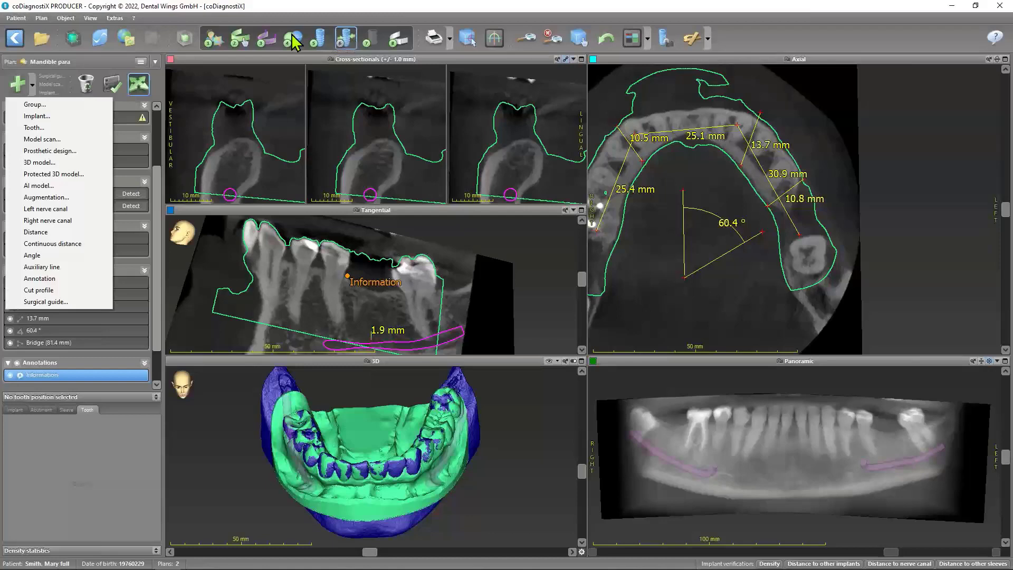
pyautogui.click(96, 449)
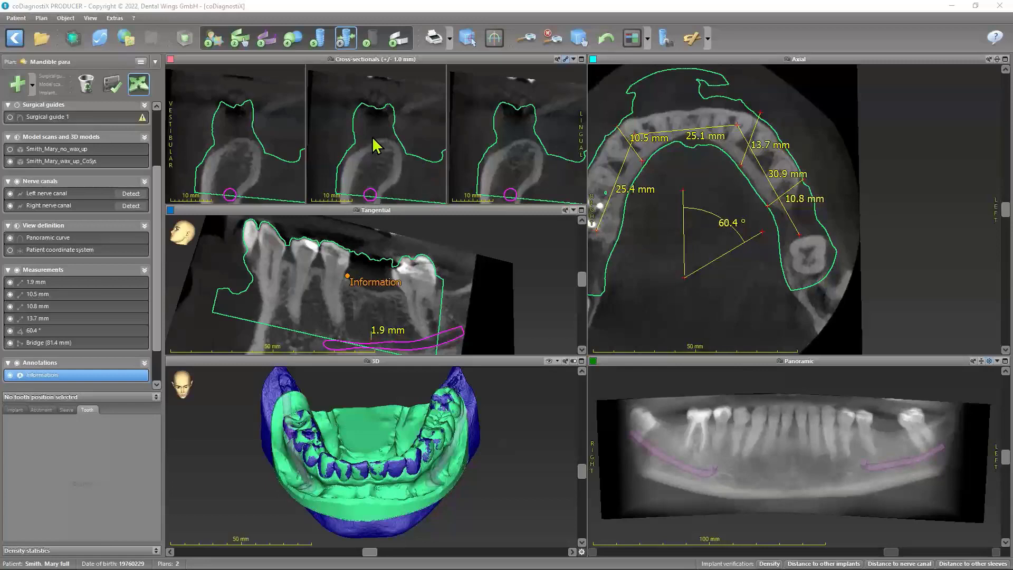
pyautogui.click(33, 85)
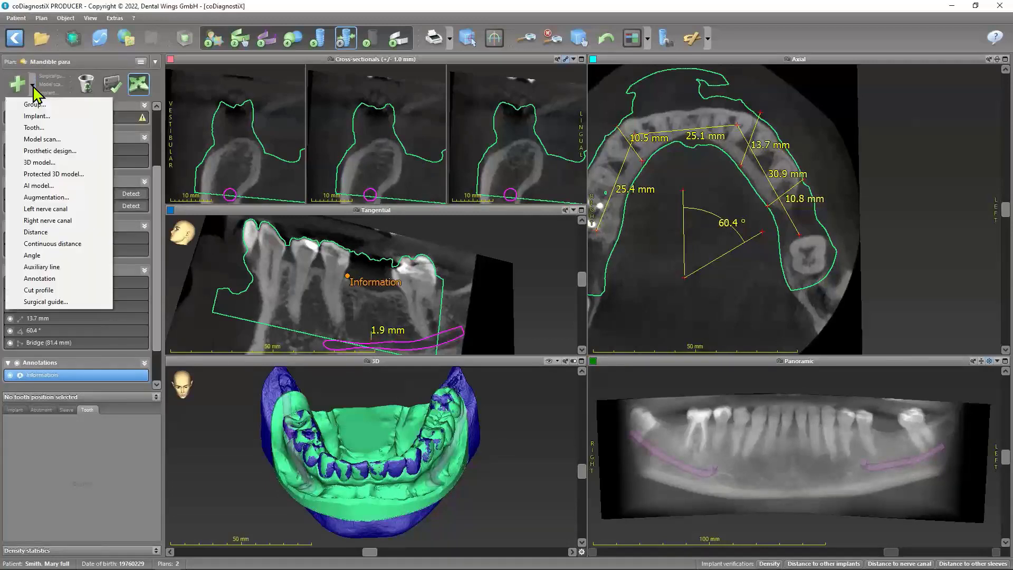
pyautogui.click(45, 302)
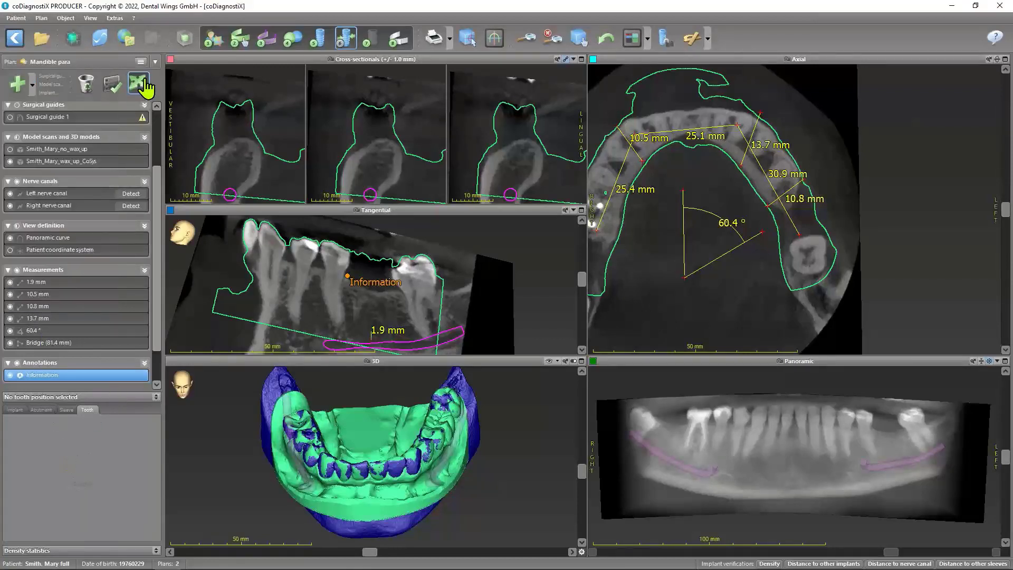
# Open the Information annotation for editing and cancel without changing its text
pyautogui.click(109, 85)
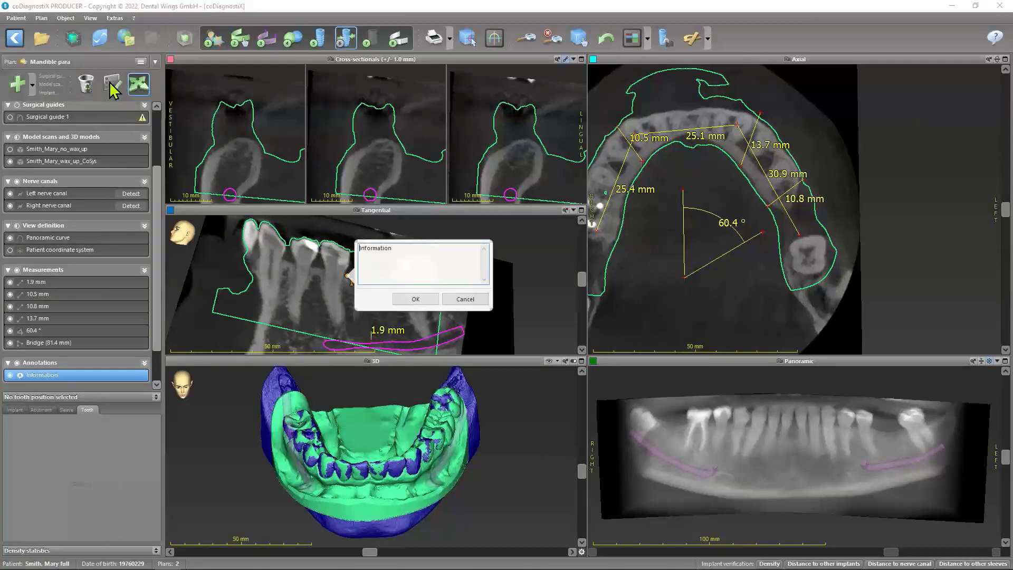
pyautogui.click(463, 299)
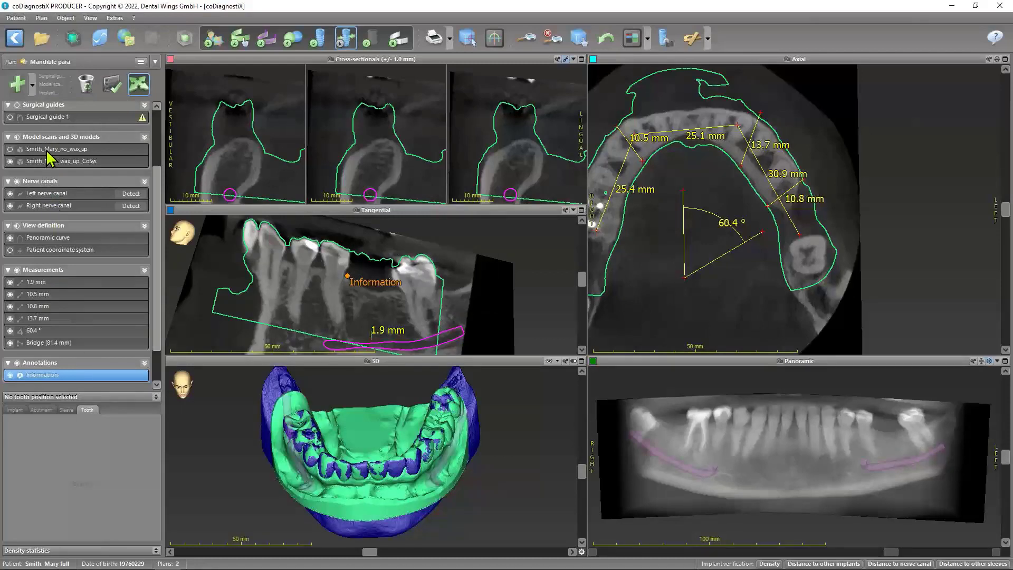
# Select the implant at tooth position 36, view its entry in the implant database, and close it without choosing another implant
pyautogui.scroll(3, 49, 151)
pyautogui.click(49, 131)
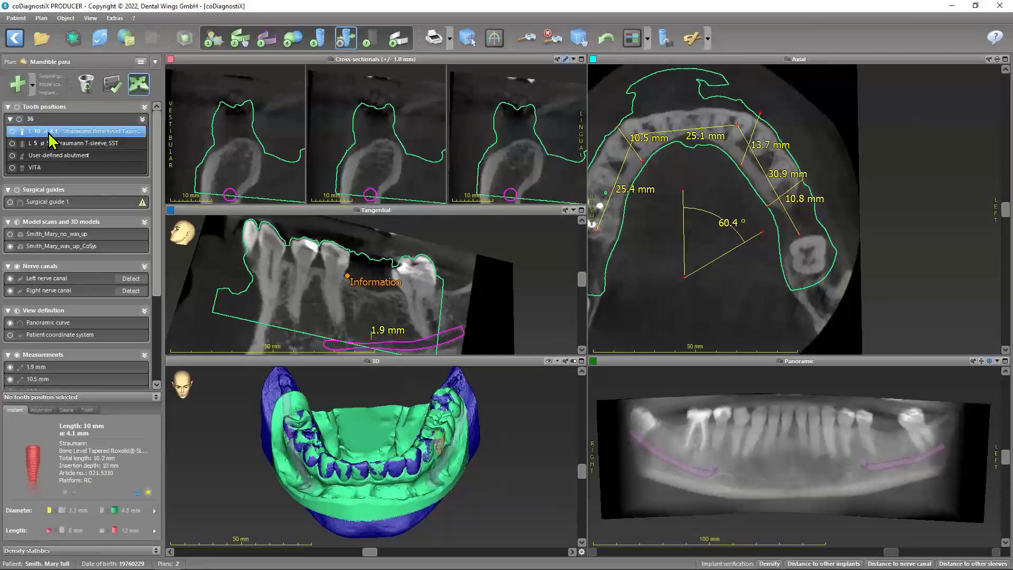
pyautogui.click(109, 85)
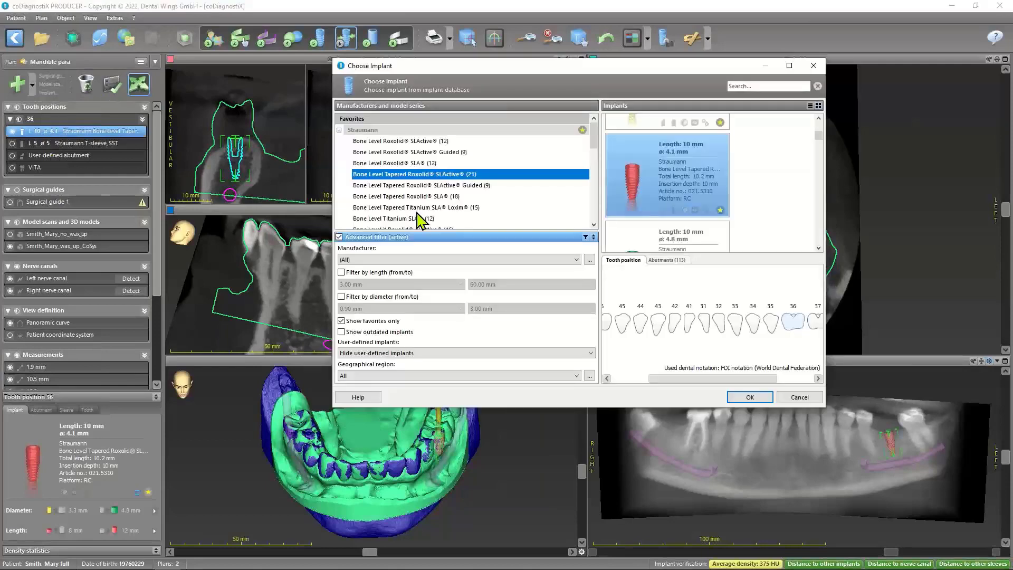
pyautogui.click(810, 65)
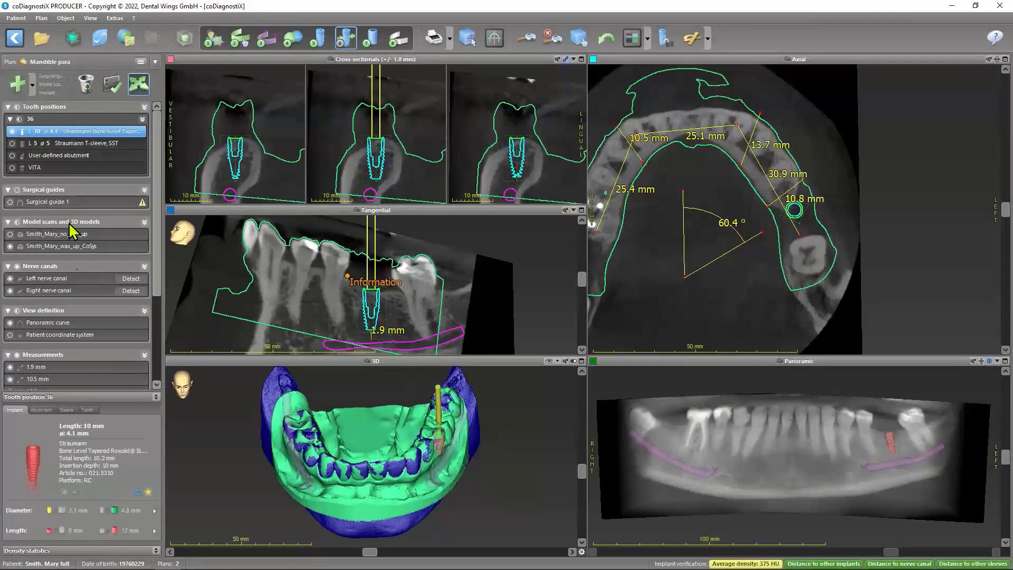